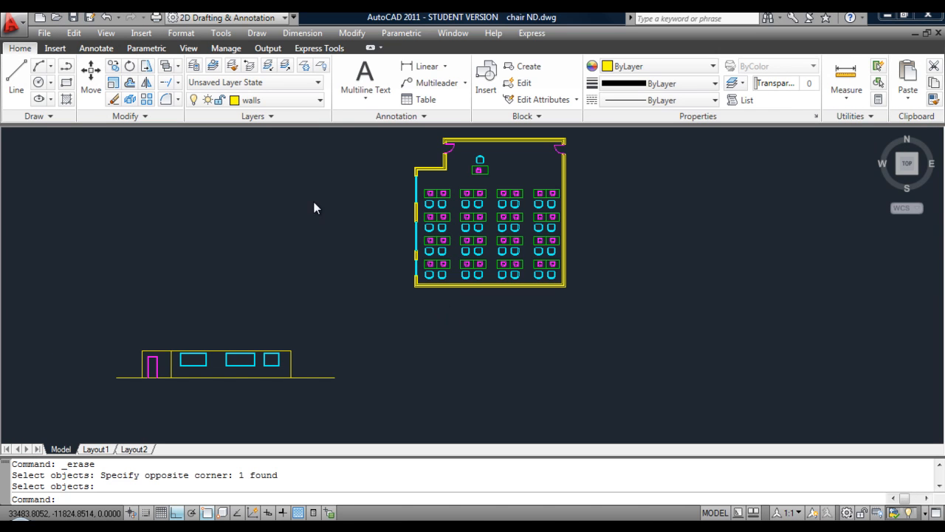
Turn on the sect lines layer so the section cut line shows on the floor plan.
left_click(321, 105)
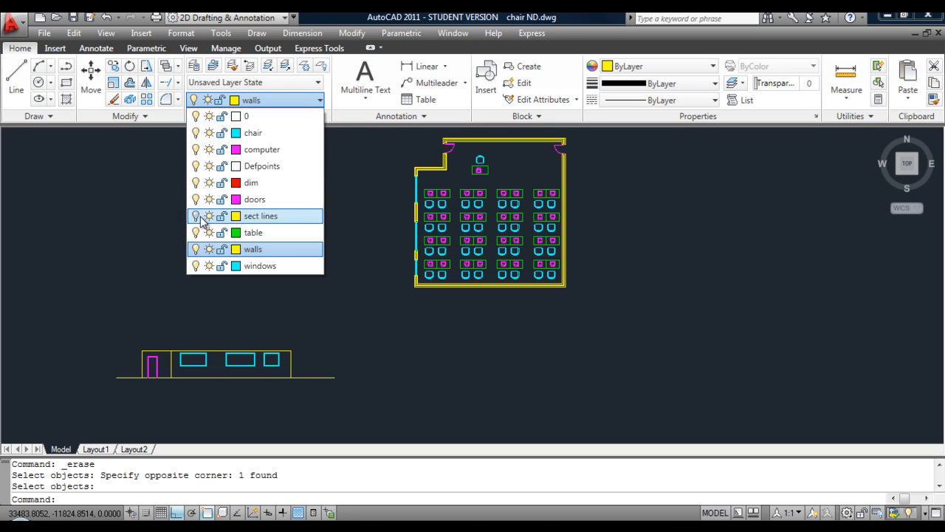
left_click(196, 216)
left_click(369, 225)
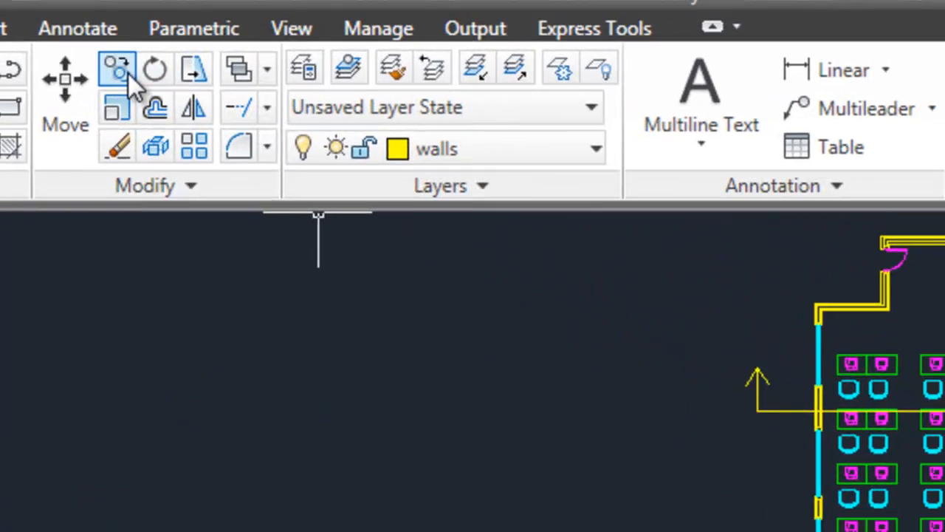
Copy the elevation's ground line about 24,320 units horizontally so that it lies beneath the floor plan.
left_click(116, 67)
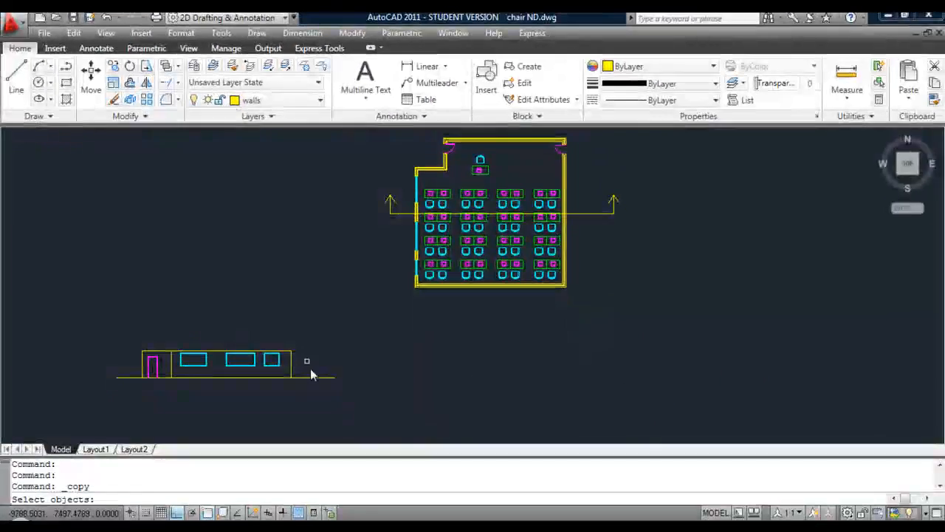
left_click(354, 441)
key("Return")
left_click(287, 400)
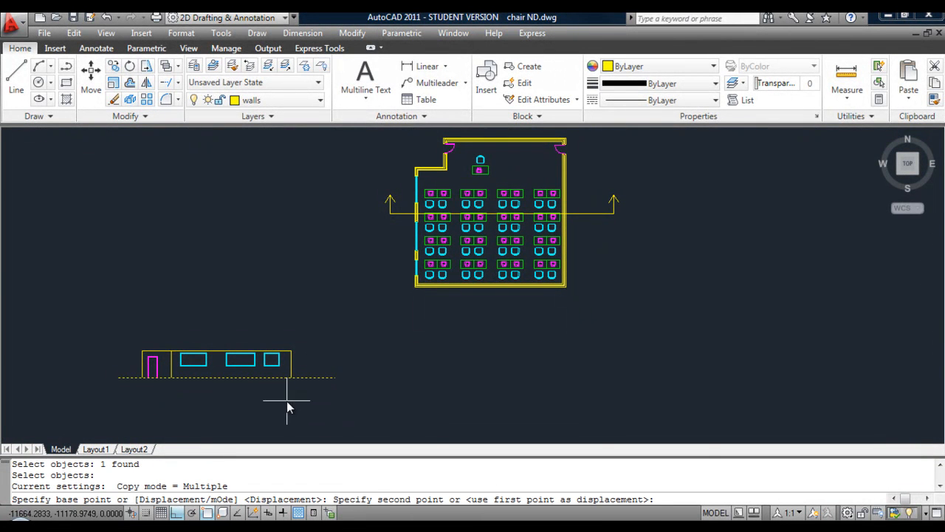
left_click(548, 408)
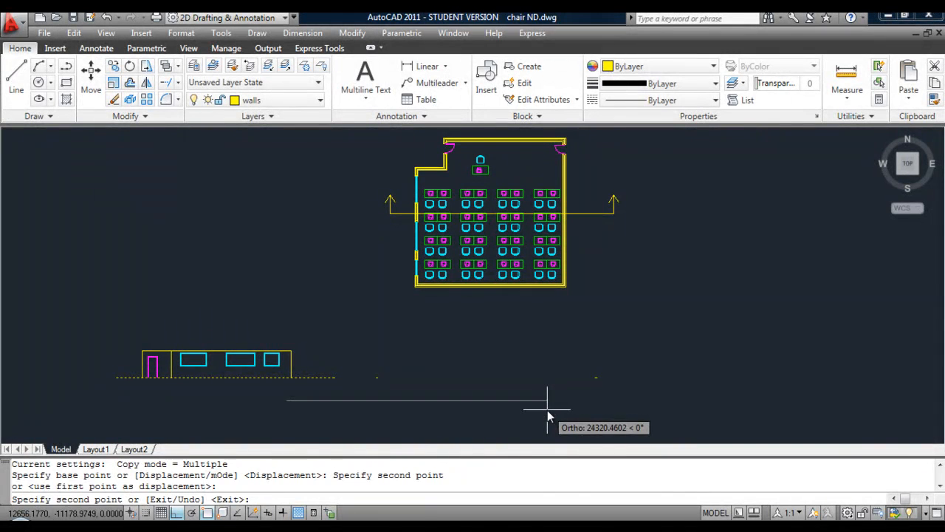
key("Return")
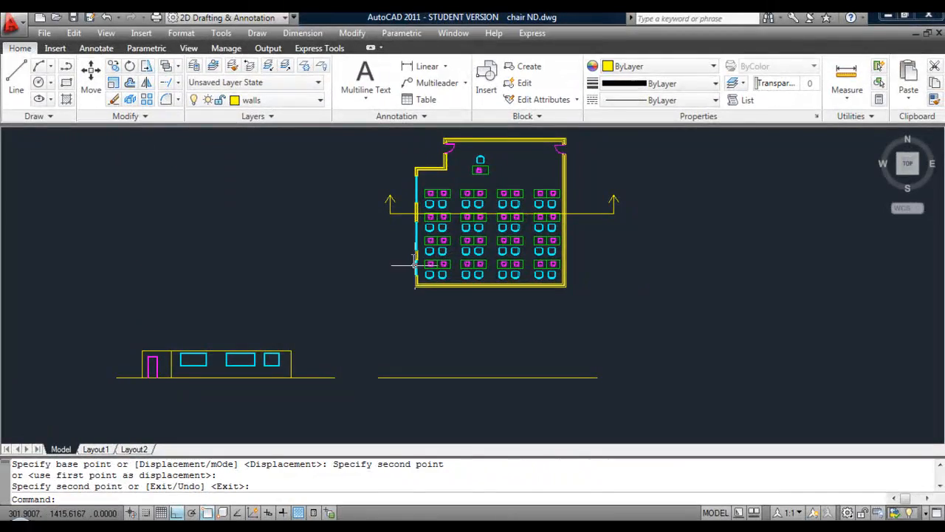
Draw a vertical projection line from the plan's lower-left outer wall corner down to the copied ground line.
left_click(16, 74)
scroll(407, 294, "up", 5)
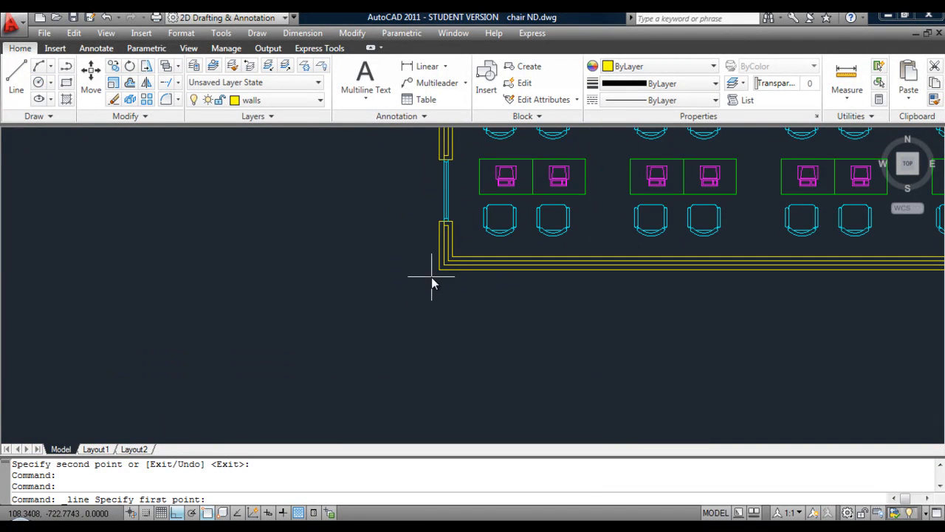
left_click(438, 272)
scroll(433, 296, "down", 6)
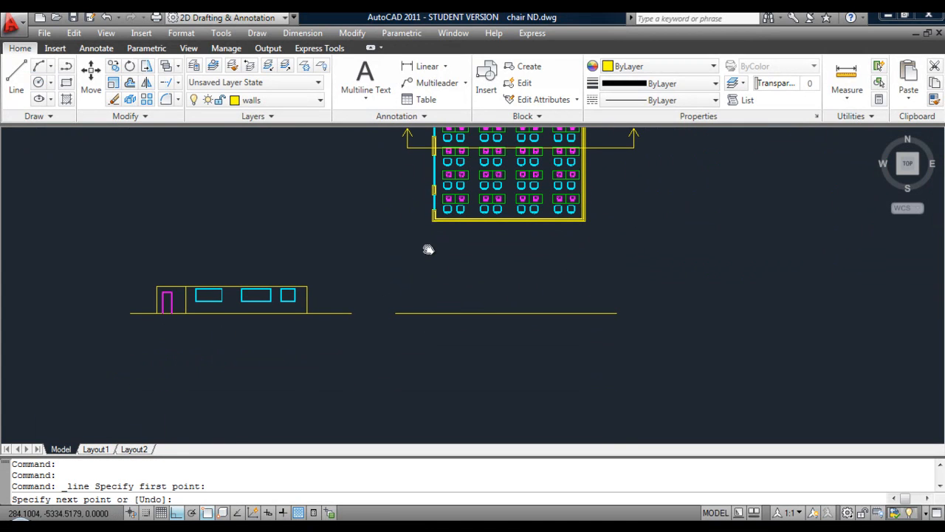
left_click(434, 311)
key("Return")
Draw a vertical projection line from the plan's lower-right outer wall corner down to the copied ground line.
key("Return")
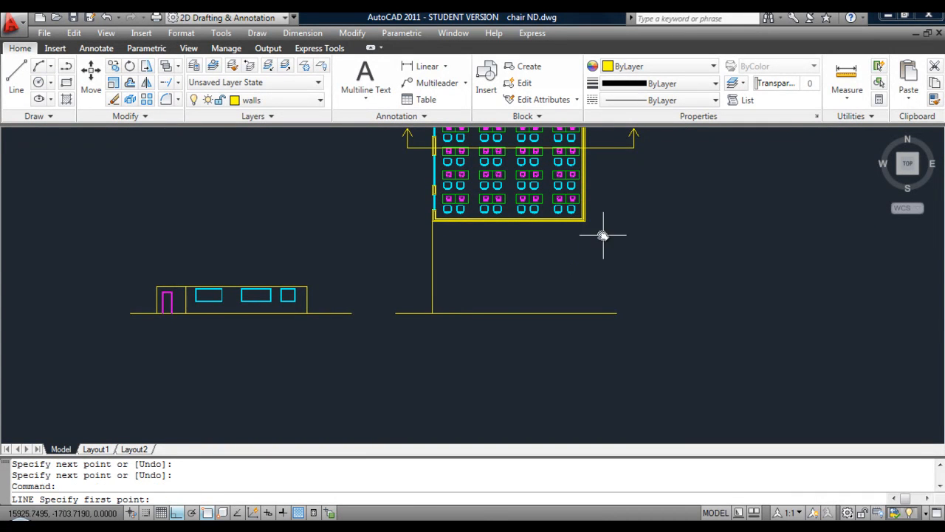
left_click(586, 220)
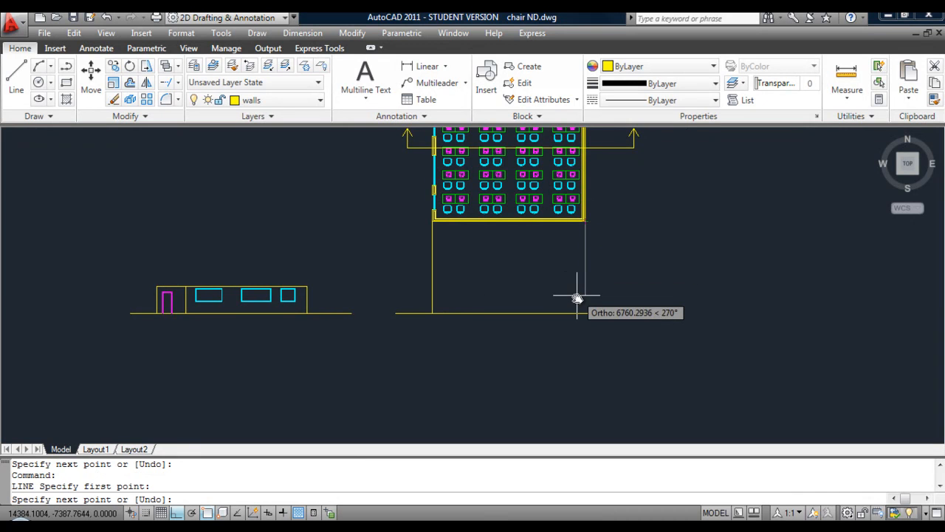
left_click(582, 311)
key("Return")
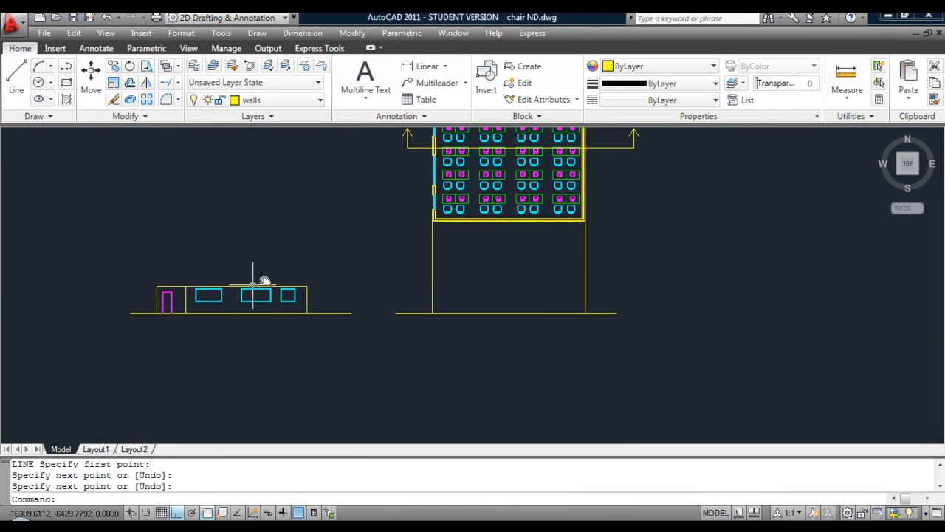
Draw a horizontal line from the elevation's top-right corner across to the right-hand projection line.
key("Return")
left_click(308, 286)
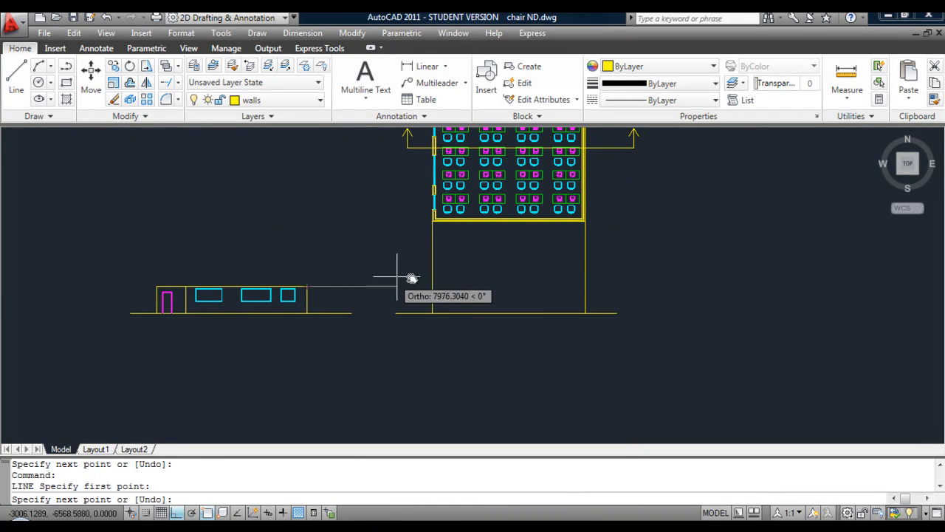
left_click(585, 286)
key("Return")
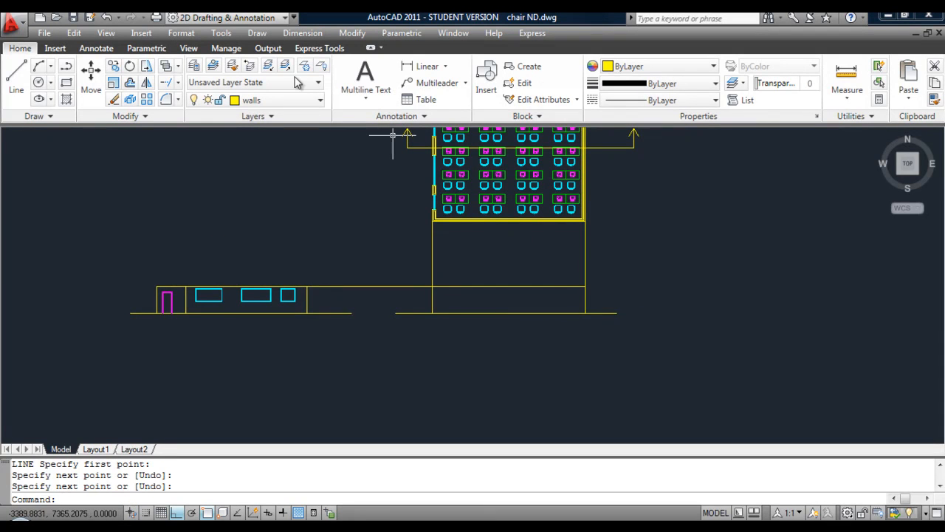
Trim the projection lines above the horizontal height line and the height line's excess left of the section outline.
left_click(178, 82)
left_click(190, 107)
key("Return")
left_click(604, 272)
left_click(380, 251)
left_click(385, 288)
key("Return")
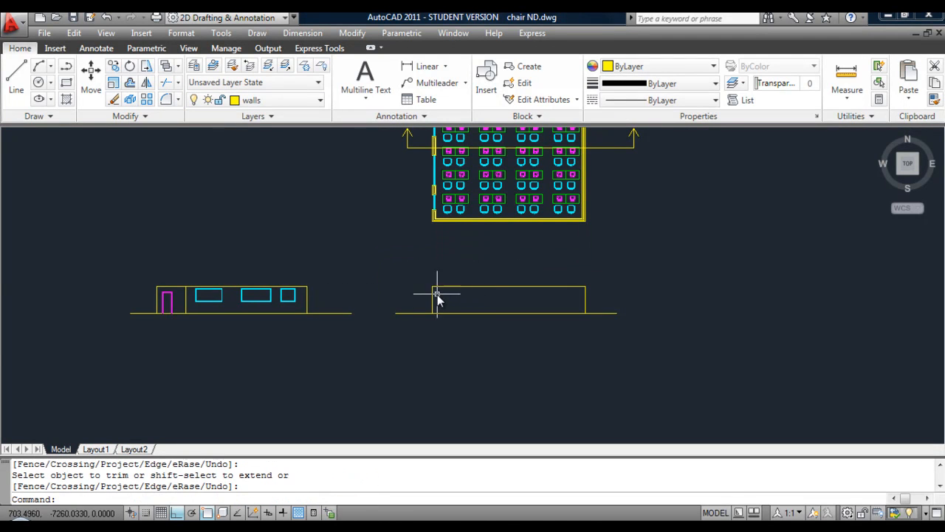
Offset the section's left wall line inward three times at 100 spacing to form the wall layers.
scroll(437, 295, "up", 5)
mouse_move(436, 294)
middle_mouse_down()
mouse_move(421, 270)
mouse_move(277, 236)
middle_mouse_up()
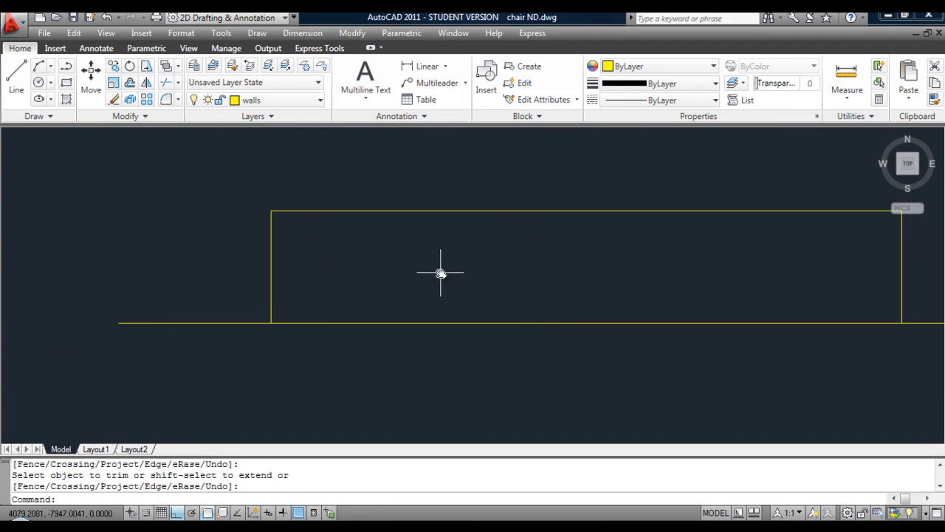
left_click(130, 84)
type("10")
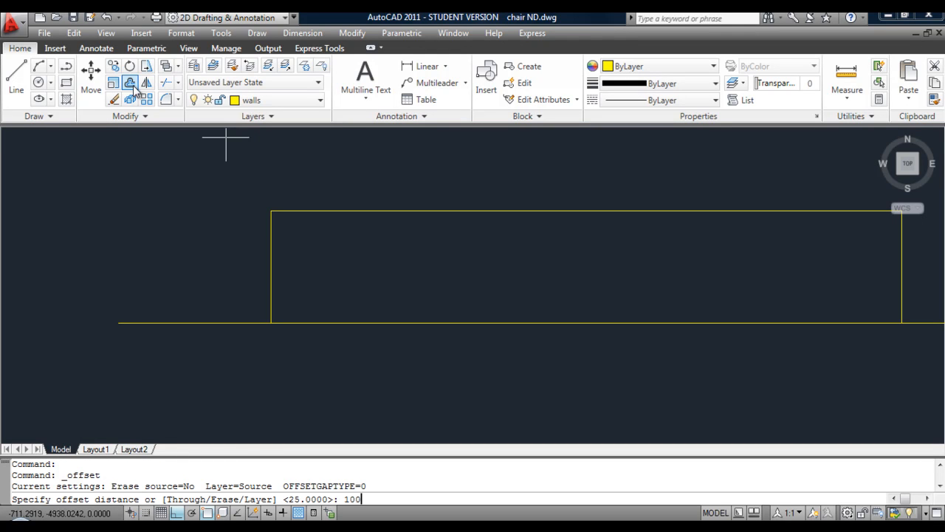
type("0")
key("Return")
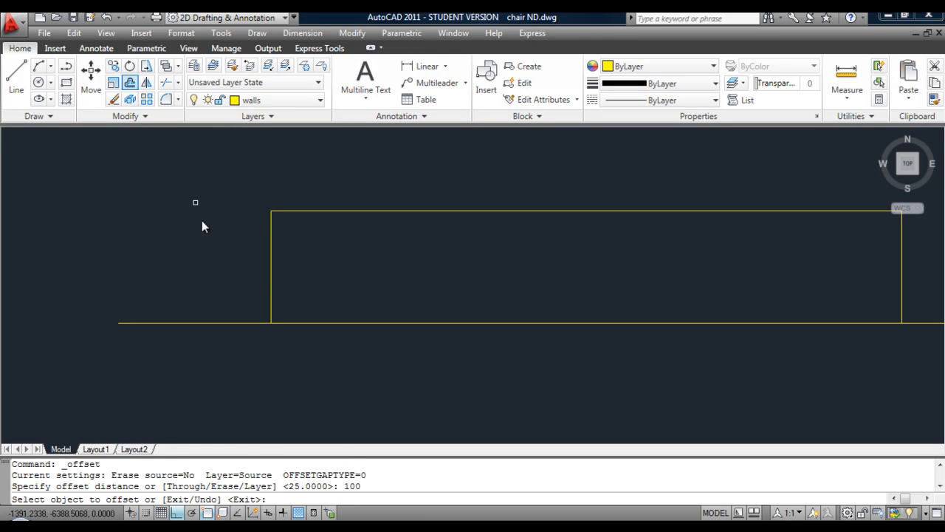
left_click(272, 262)
left_click(310, 264)
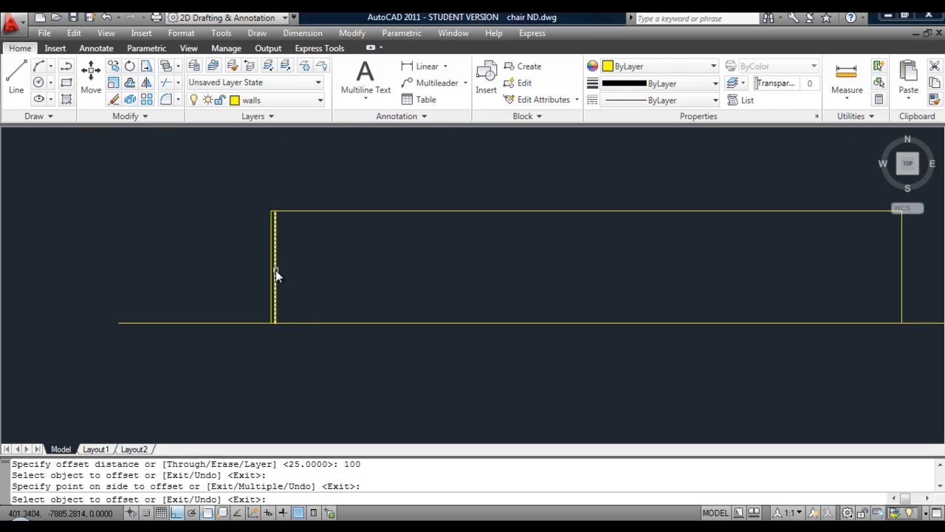
left_click(277, 270)
left_click(303, 271)
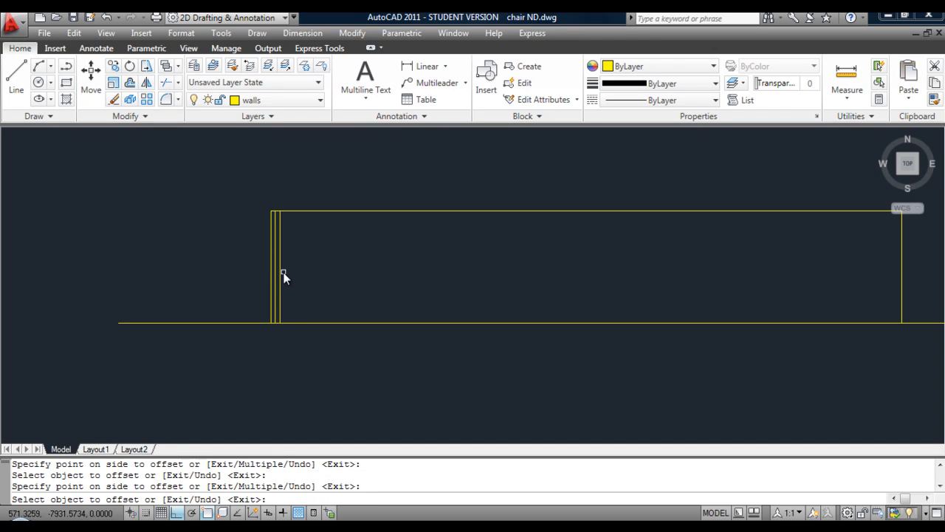
left_click(281, 271)
left_click(318, 275)
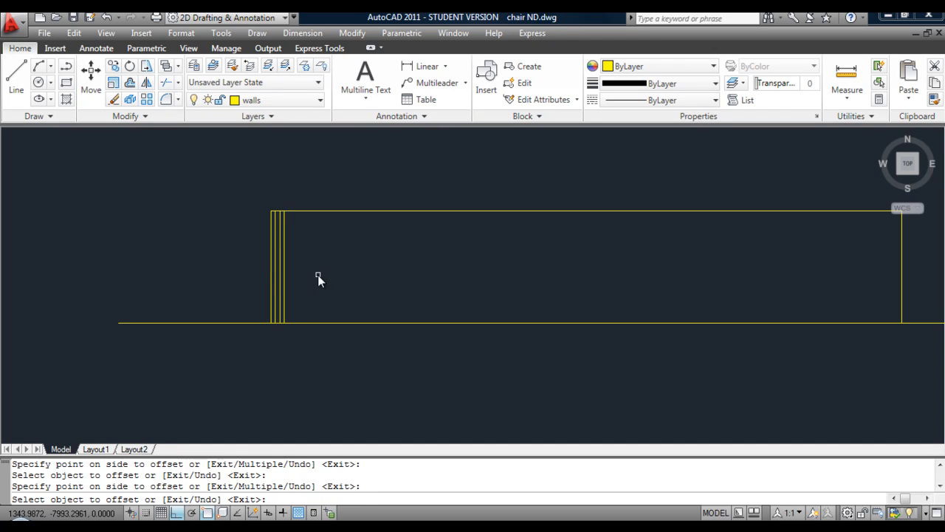
key("Return")
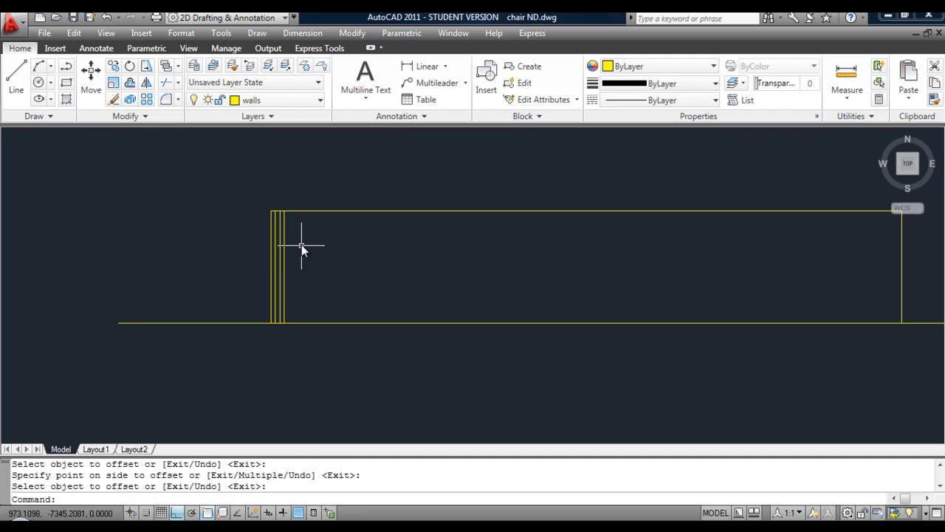
Offset the section's top horizontal line 100 upward.
scroll(273, 212, "up", 2)
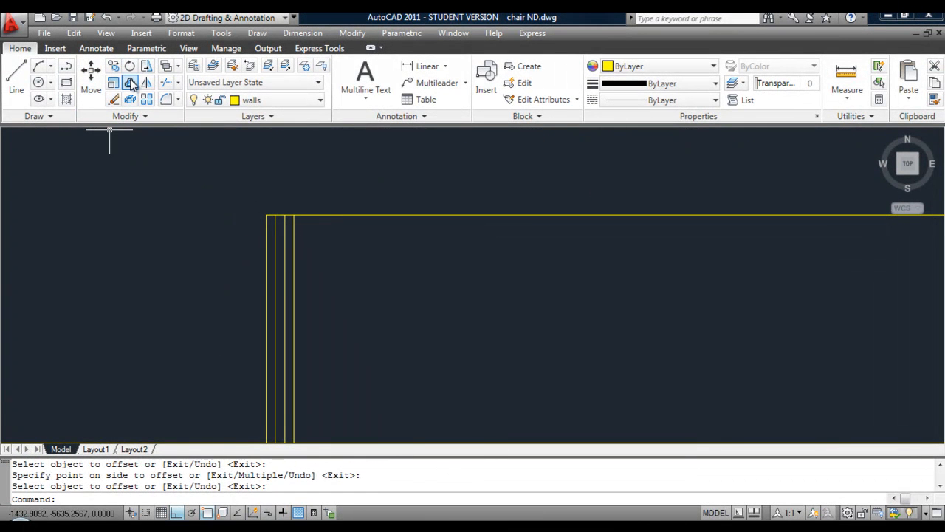
left_click(141, 81)
key("Return")
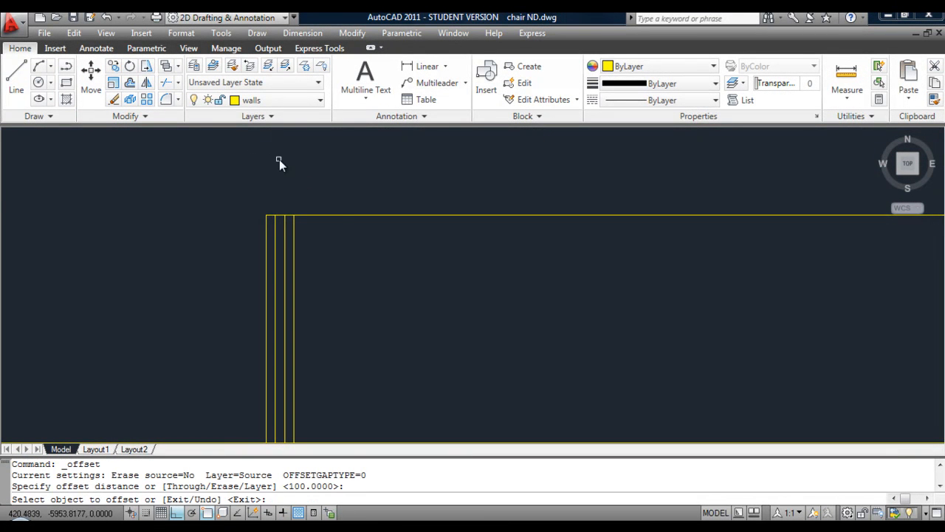
left_click(335, 215)
left_click(335, 195)
key("Return")
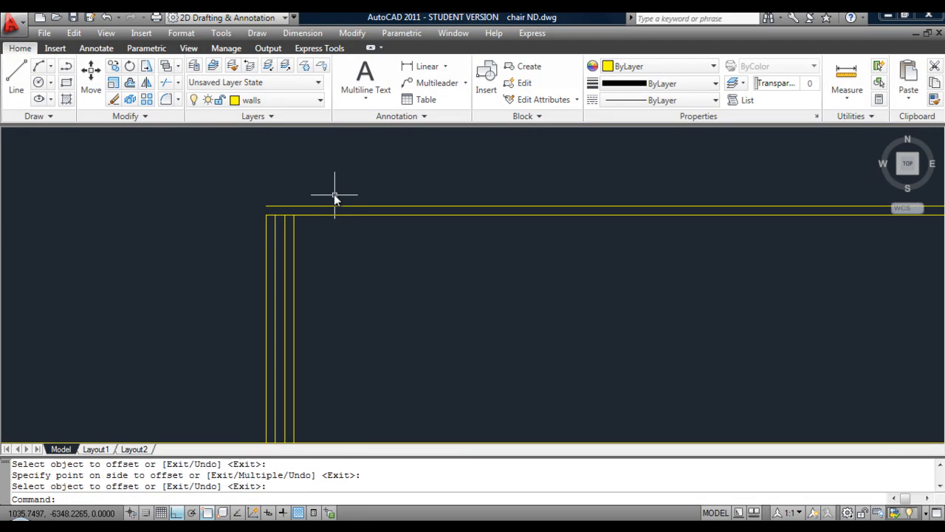
Draw a sloped roof line 5000 long at 30 degrees from the left end of the upper horizontal line.
left_click(16, 78)
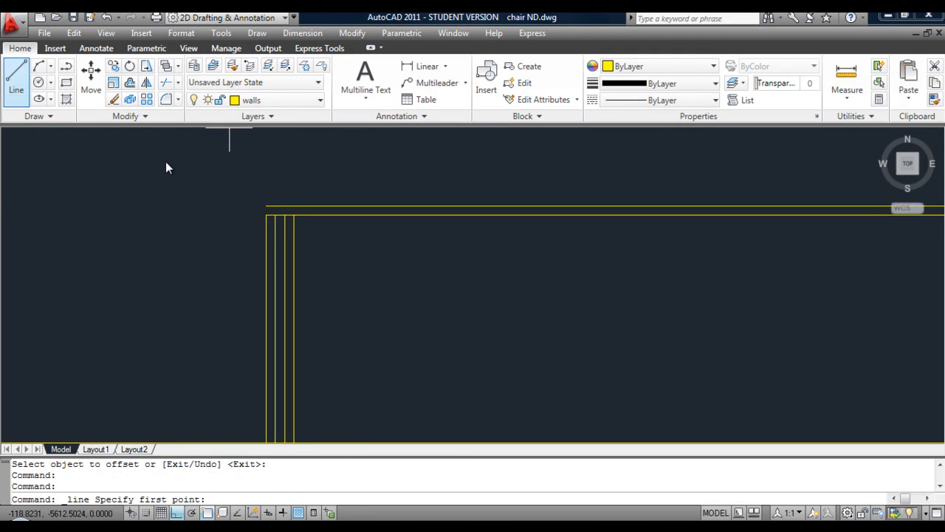
left_click(266, 206)
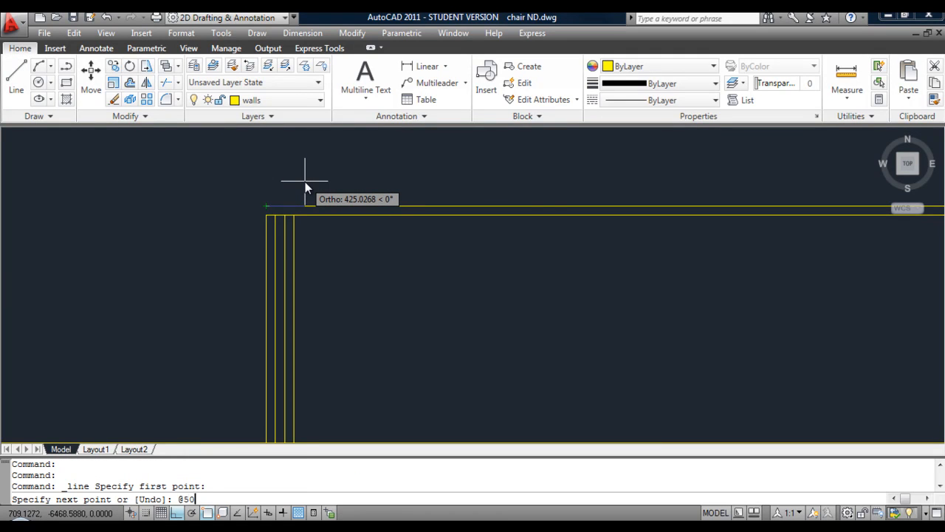
type("@5000<30")
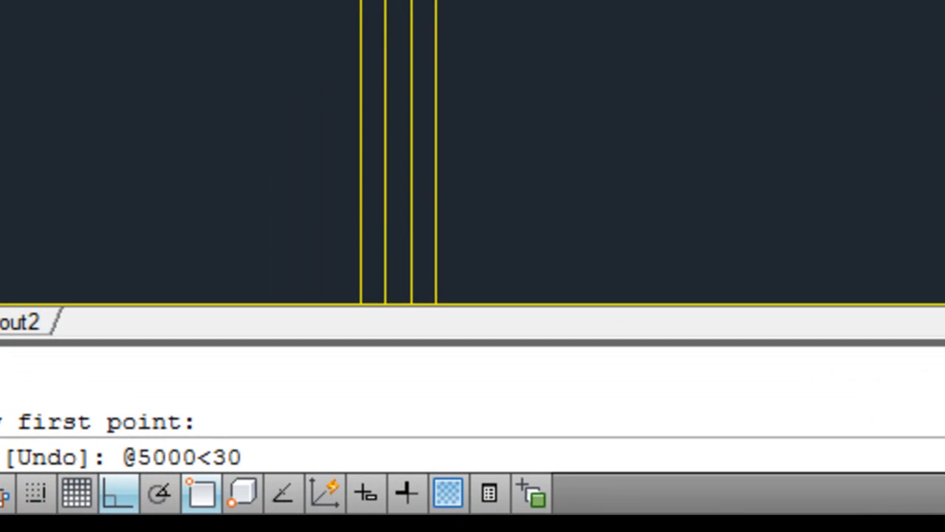
key("Return")
key("Return")
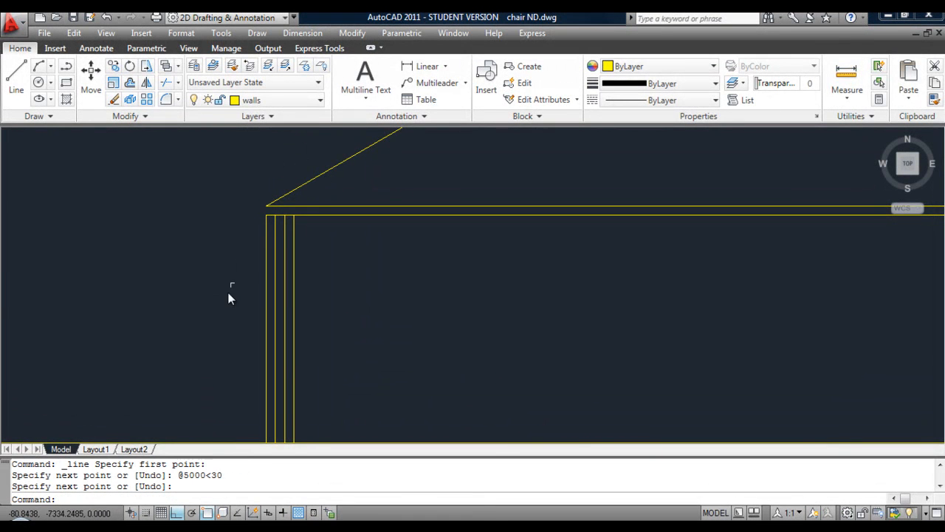
Offset the outermost left wall line 200 outward to mark the roof overhang.
scroll(249, 207, "up", 4)
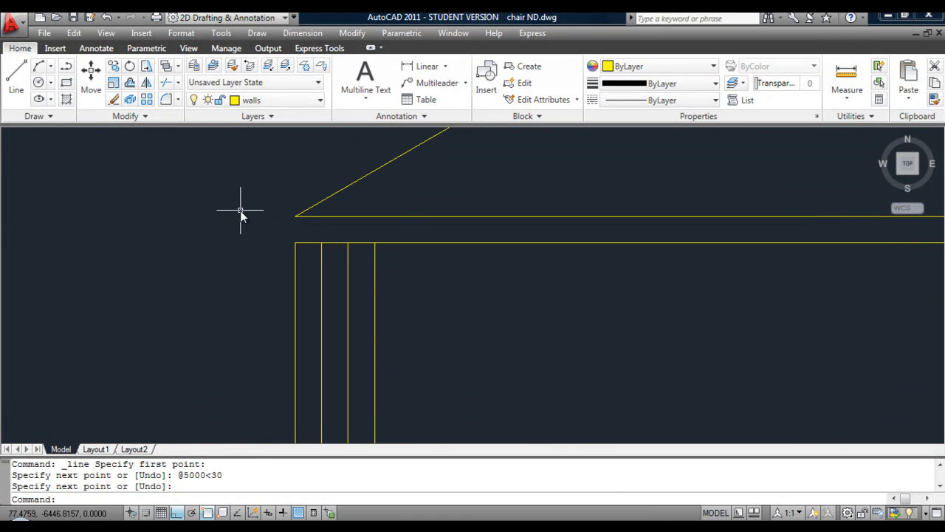
middle_click_drag(291, 213, 392, 248)
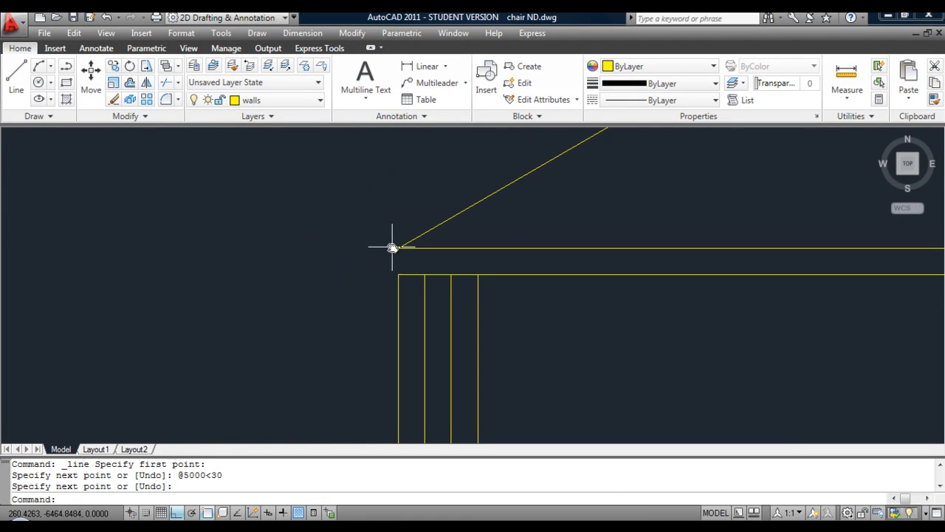
left_click(130, 83)
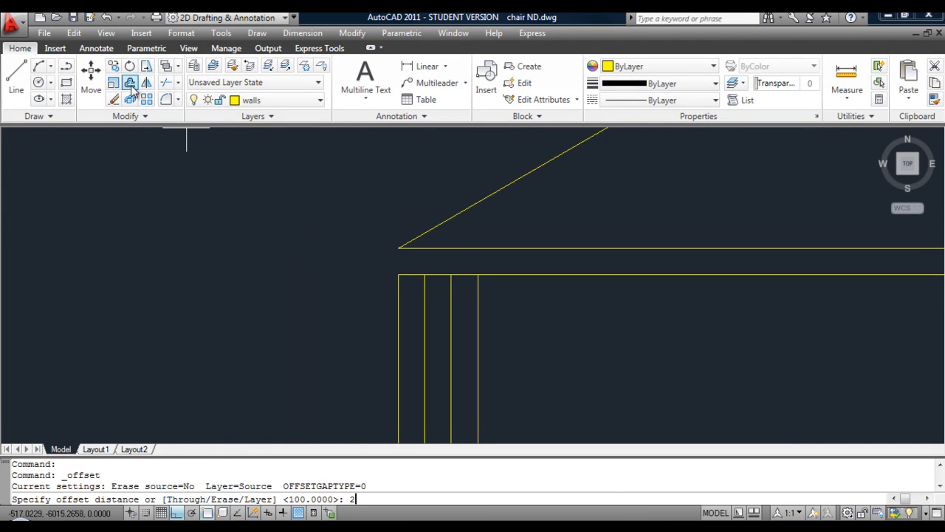
key("Return")
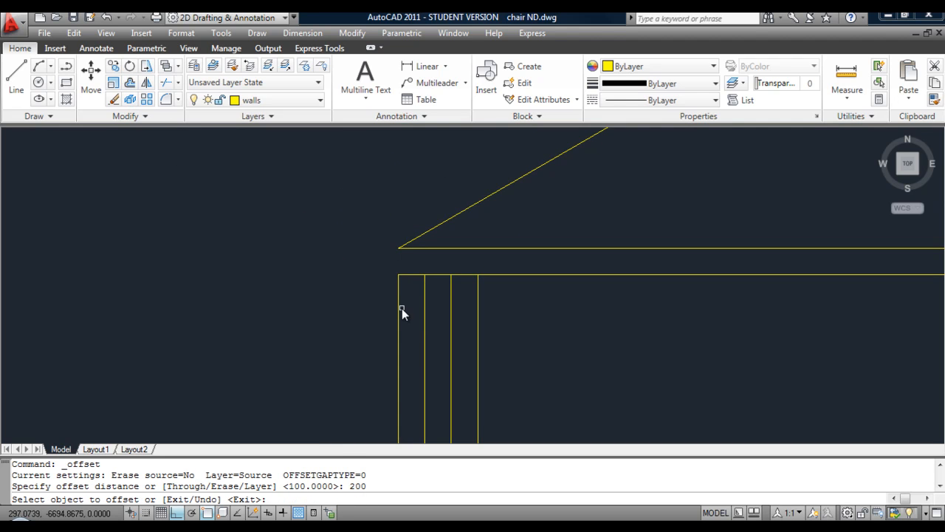
left_click(398, 308)
left_click(349, 303)
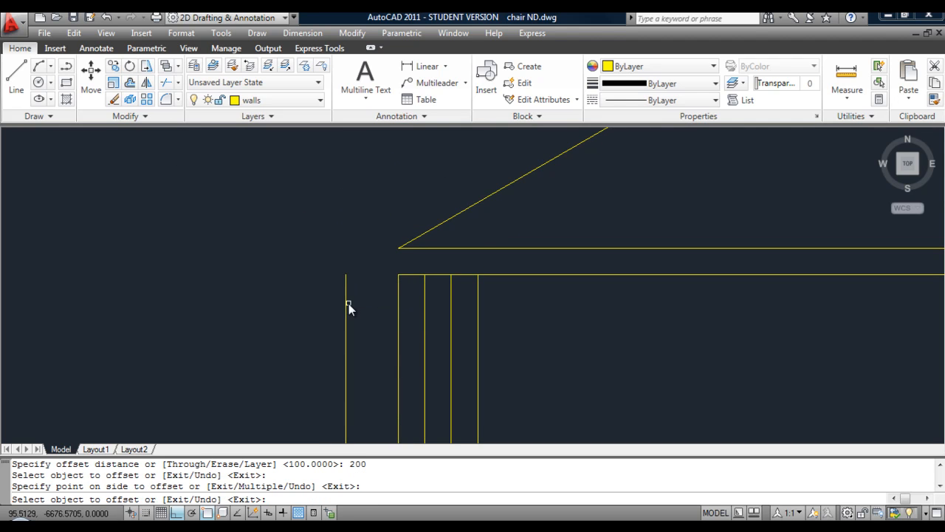
key("Return")
Offset the roof overhang line 20 inward to give the eaves board its thickness.
key("Return")
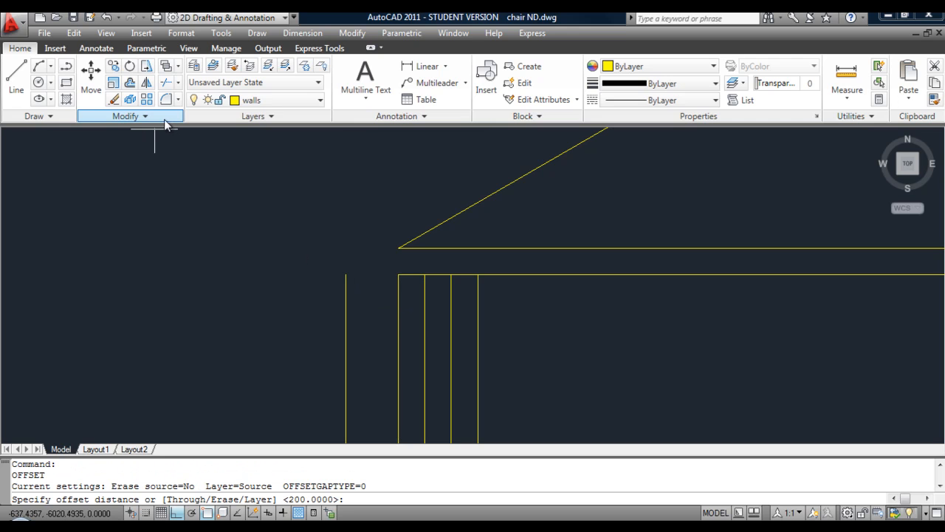
key("Return")
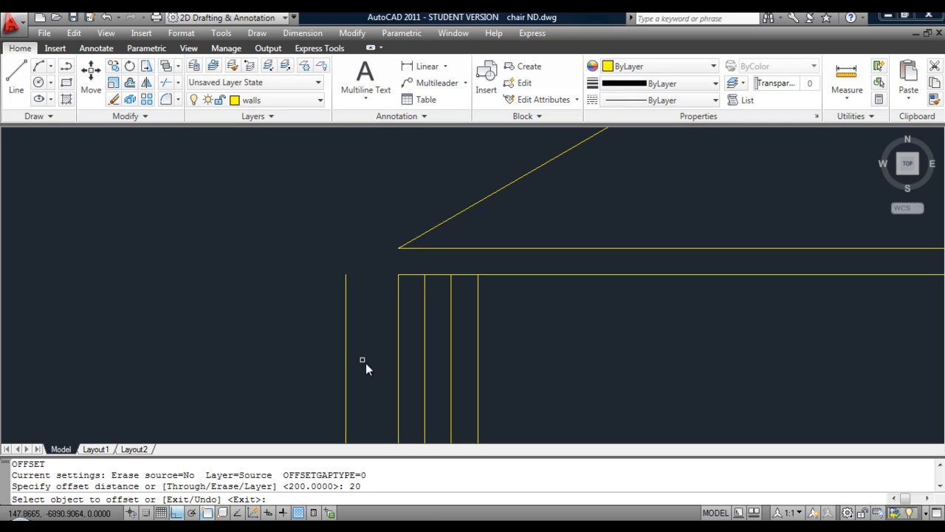
left_click(347, 296)
left_click(361, 303)
key("Return")
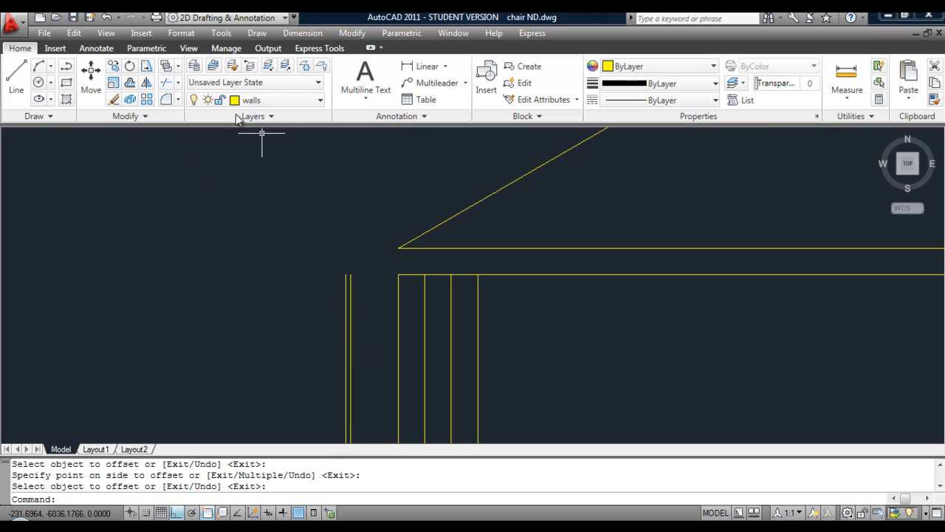
Extend the sloped roof line and the lower horizontal ceiling line out to the inner overhang line.
left_click(178, 82)
left_click(198, 132)
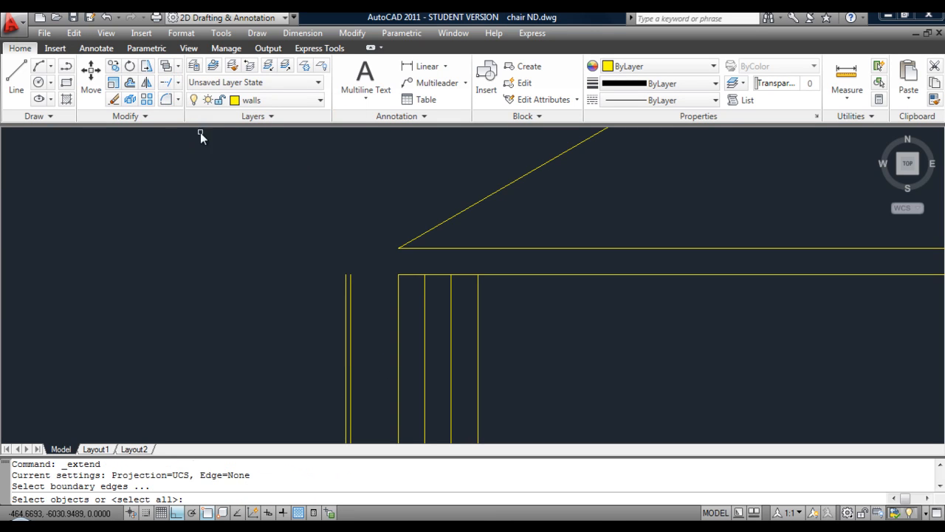
key("Return")
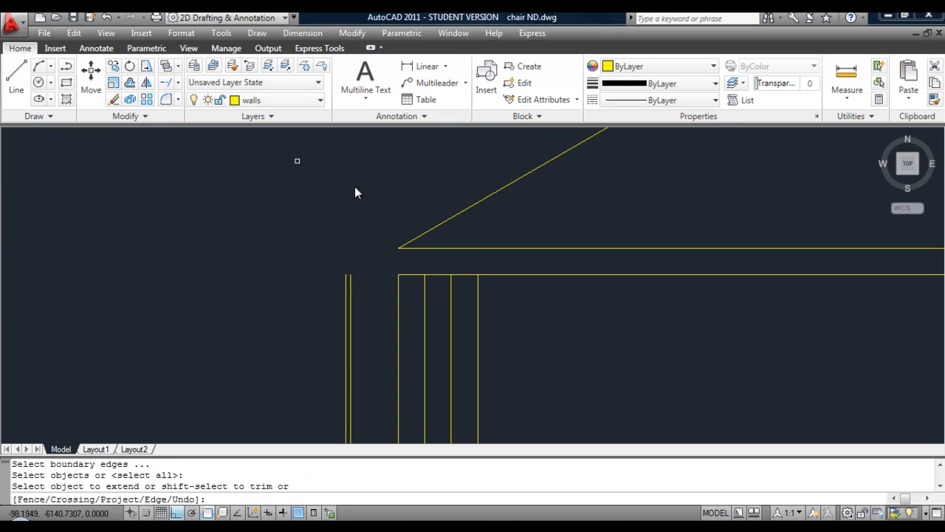
left_click(427, 232)
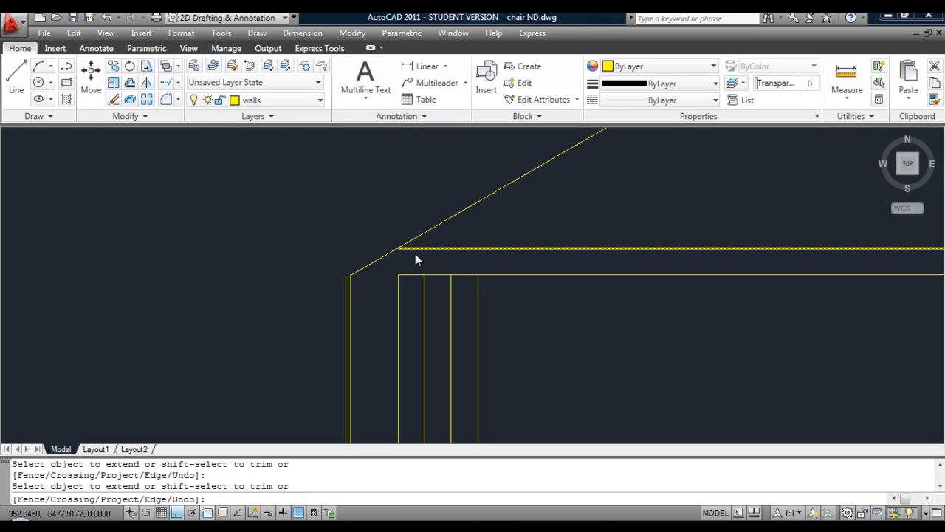
left_click(413, 275)
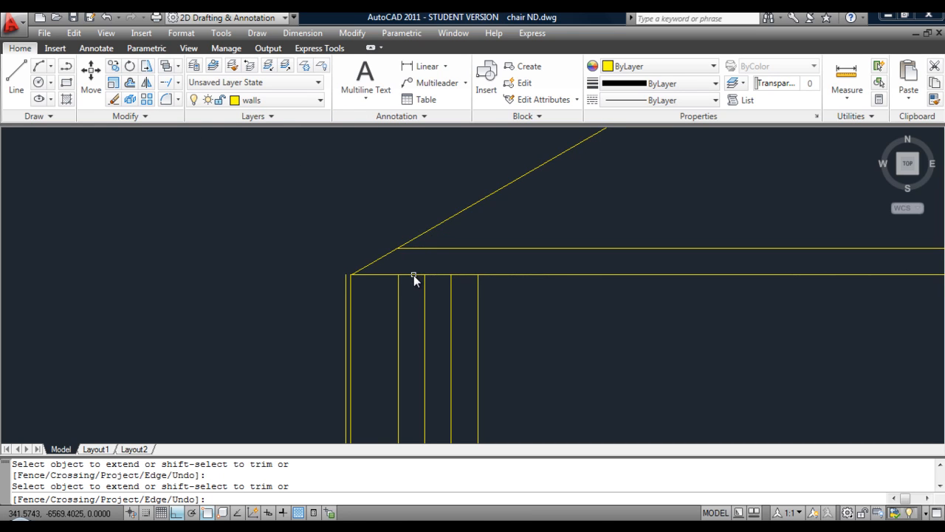
key("Return")
Offset the sloped roof line 100 upward to form the rafter depth.
left_click(131, 84)
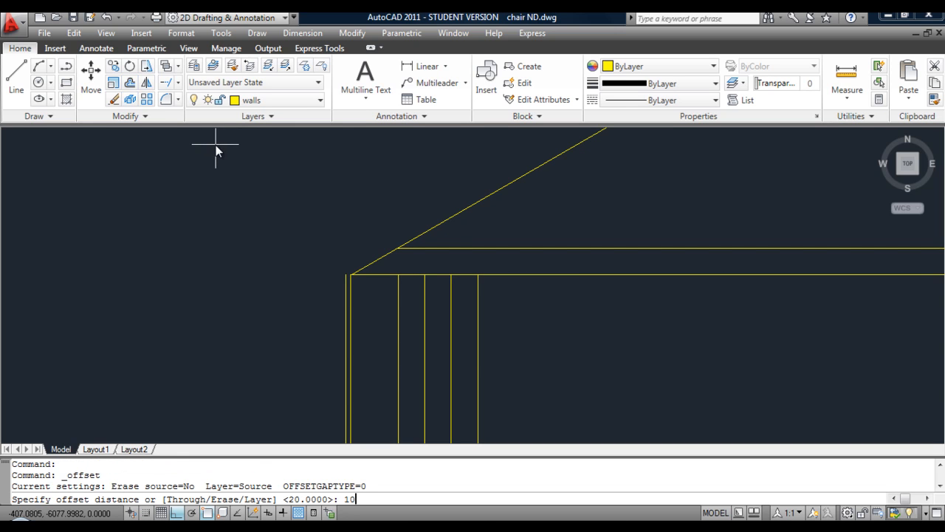
key("Return")
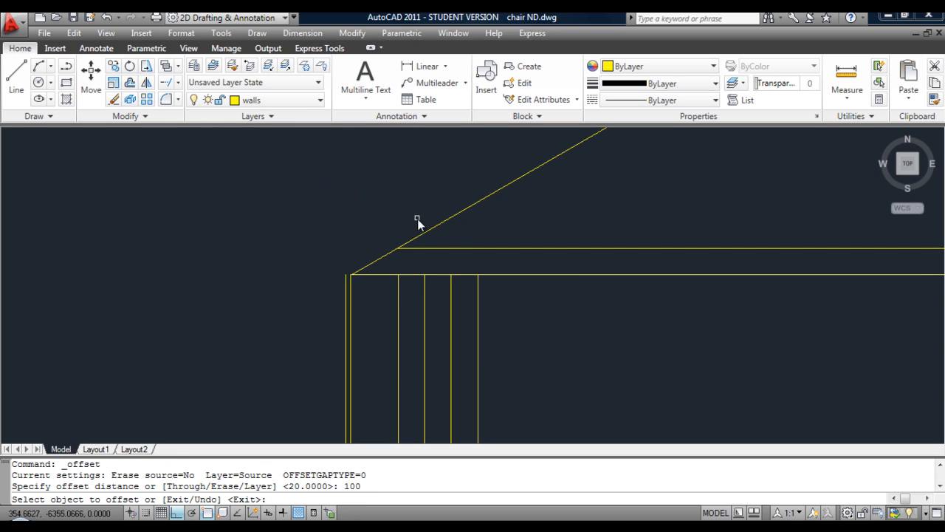
left_click(434, 228)
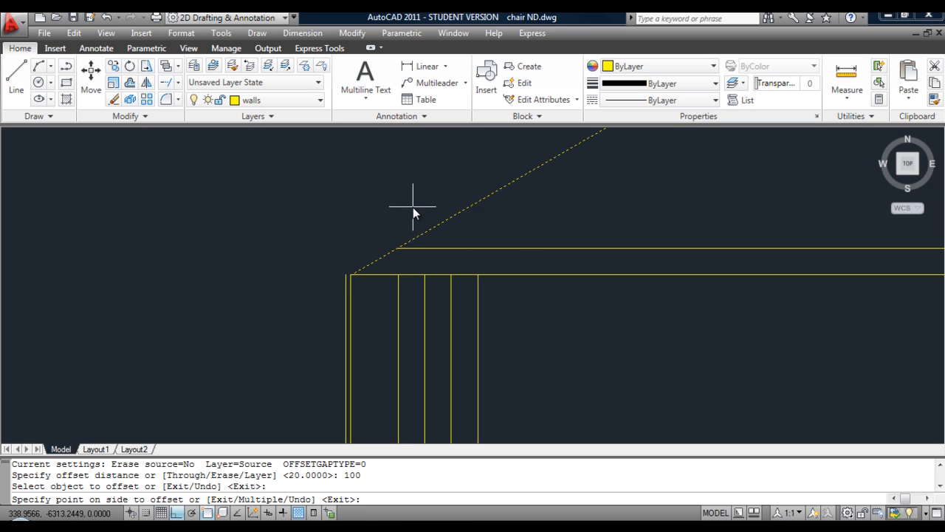
left_click(413, 210)
key("Return")
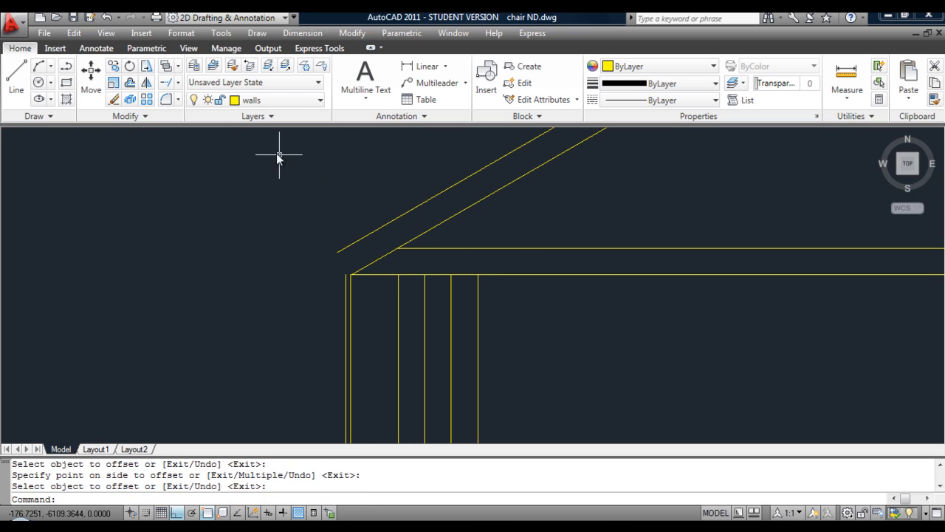
Offset the upper sloped roof line 25 upward to add the thin roof covering layer.
left_click(130, 83)
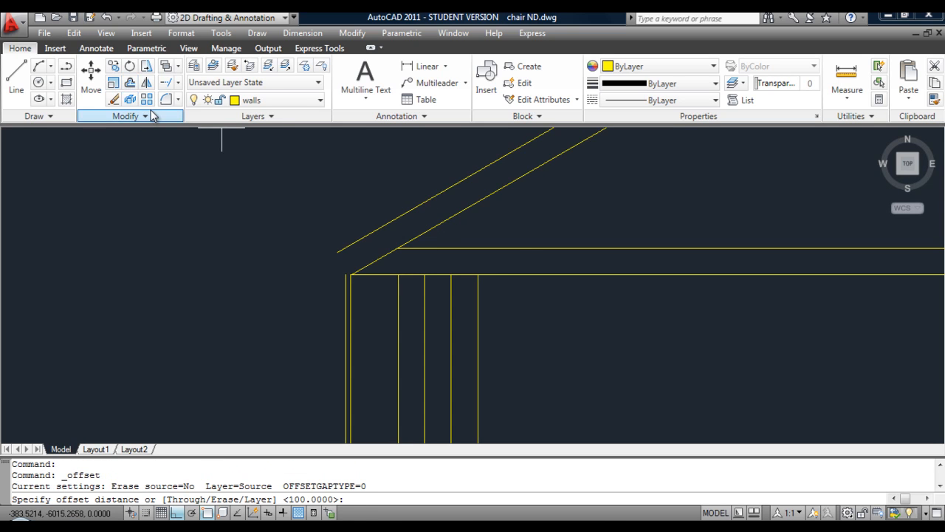
key("Return")
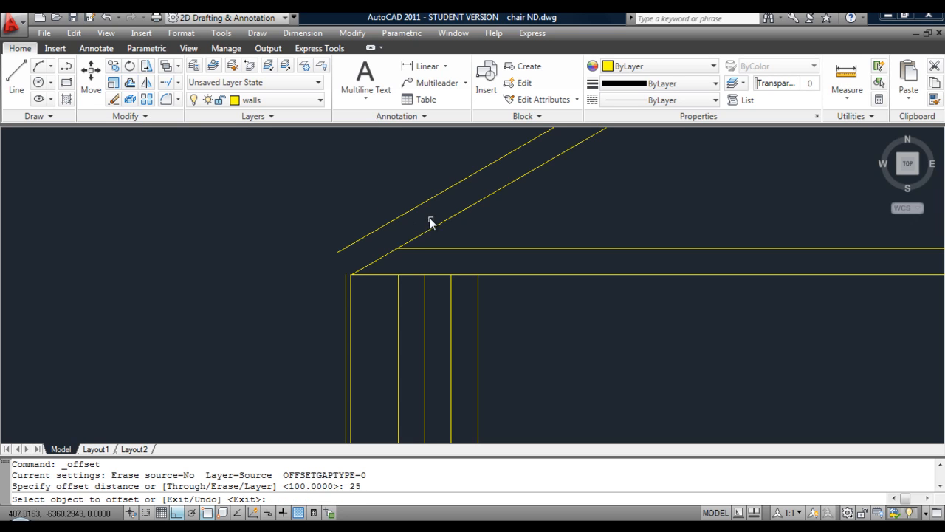
left_click(421, 205)
left_click(410, 190)
right_click(408, 189)
left_click(421, 195)
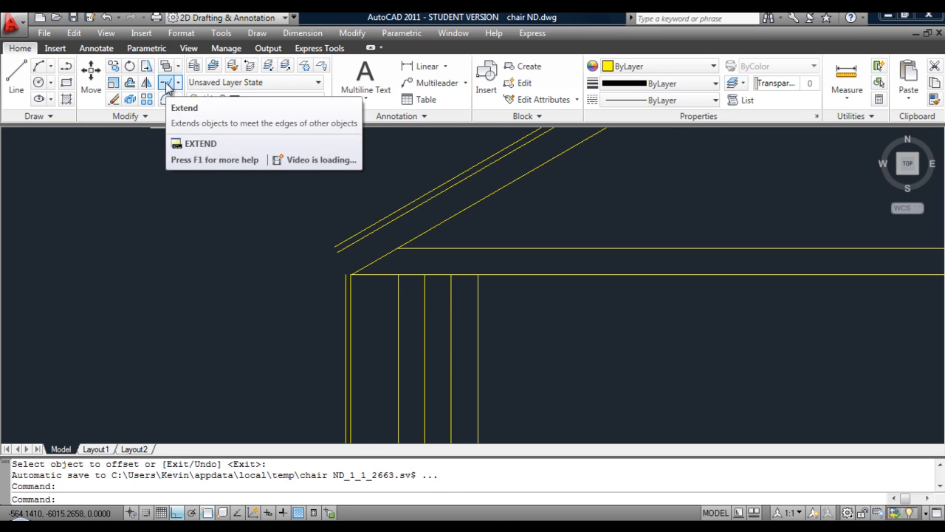
Extend the outer overhang line up to the topmost sloped roof line.
left_click(168, 84)
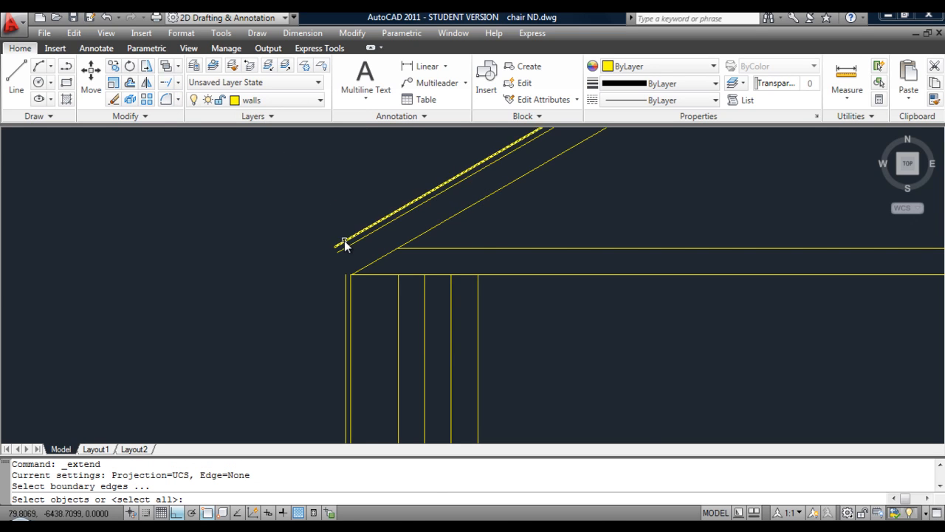
scroll(352, 237, "up", 6)
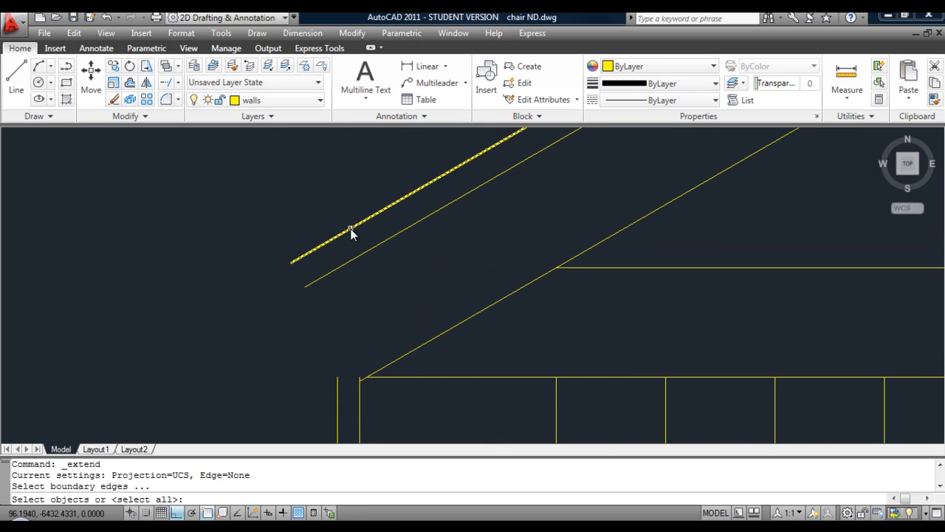
left_click(352, 234)
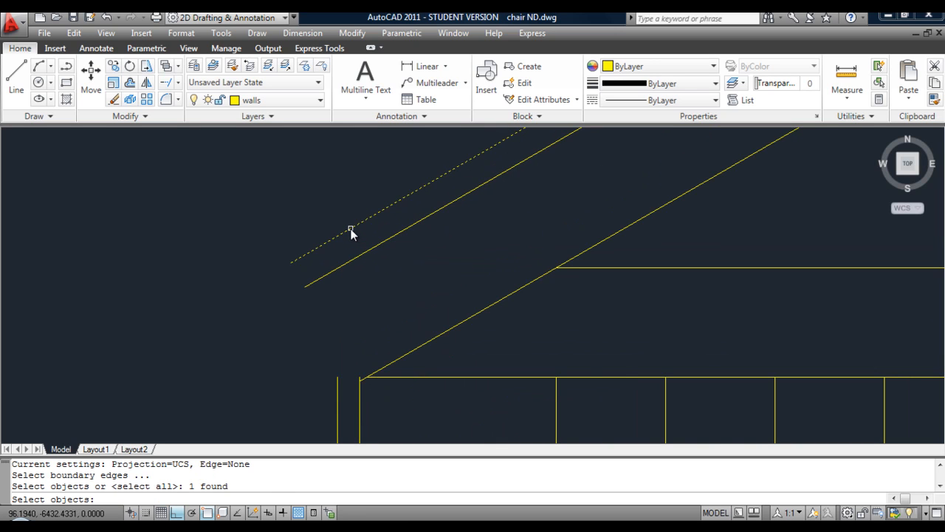
key("Return")
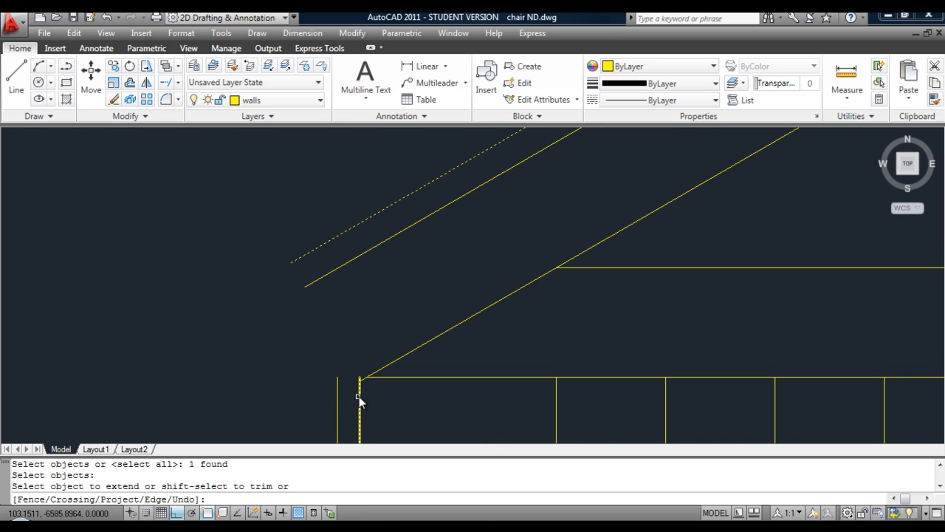
left_click(337, 387)
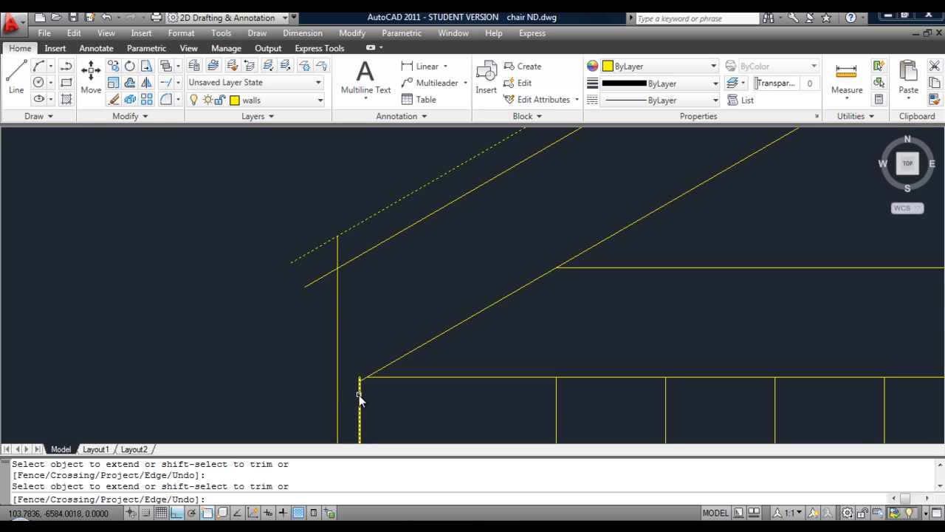
key("Return")
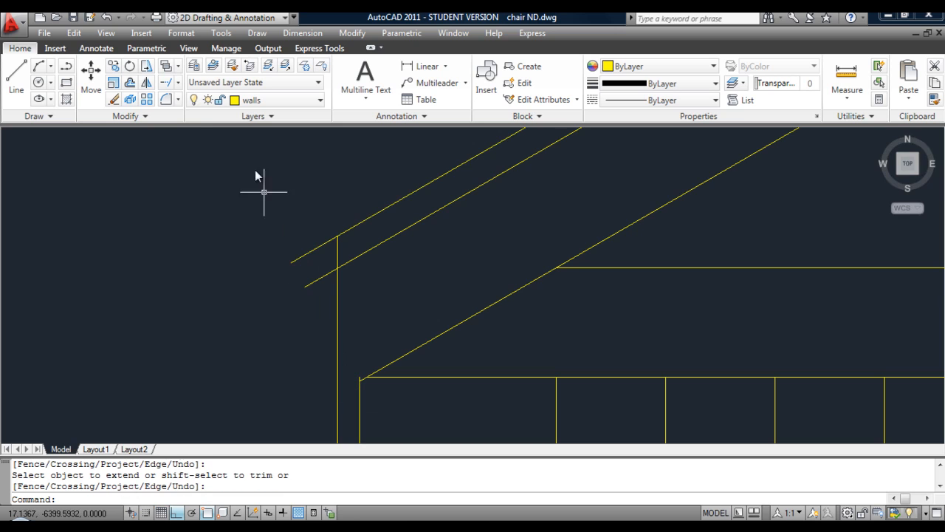
Draw a horizontal line 20 long inward from the top end of the outer overhang line.
left_click(17, 77)
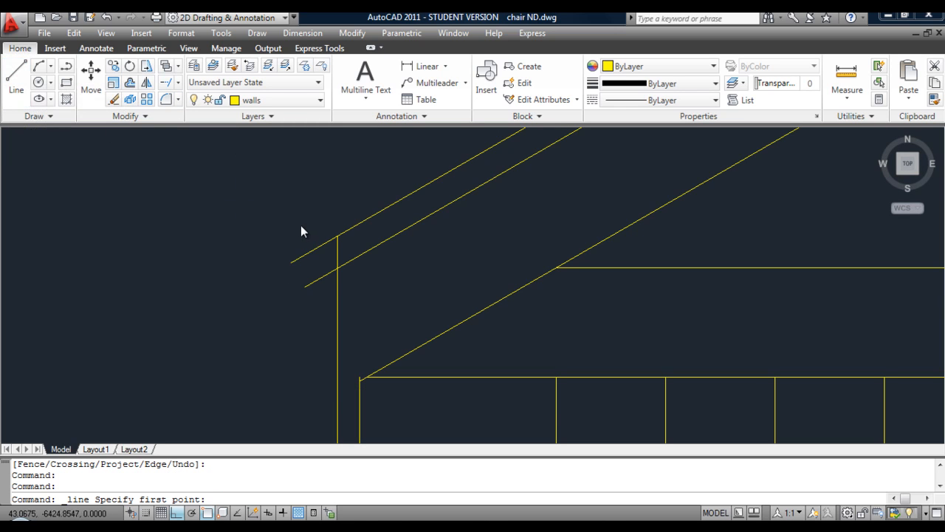
left_click(336, 241)
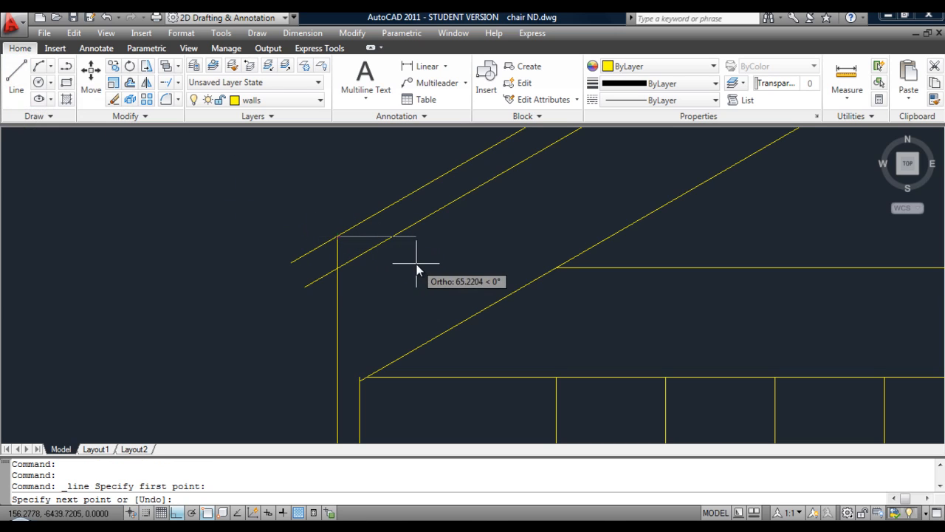
type("20")
key("Return")
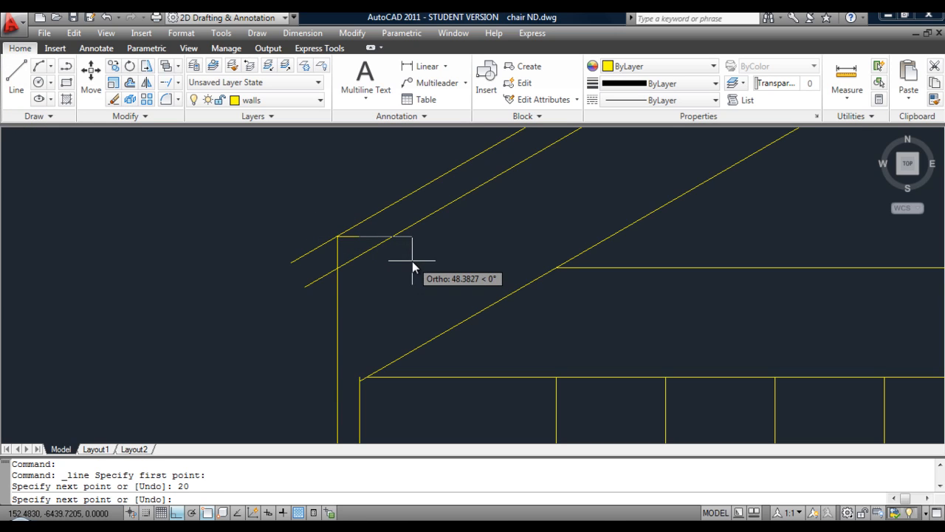
key("Return")
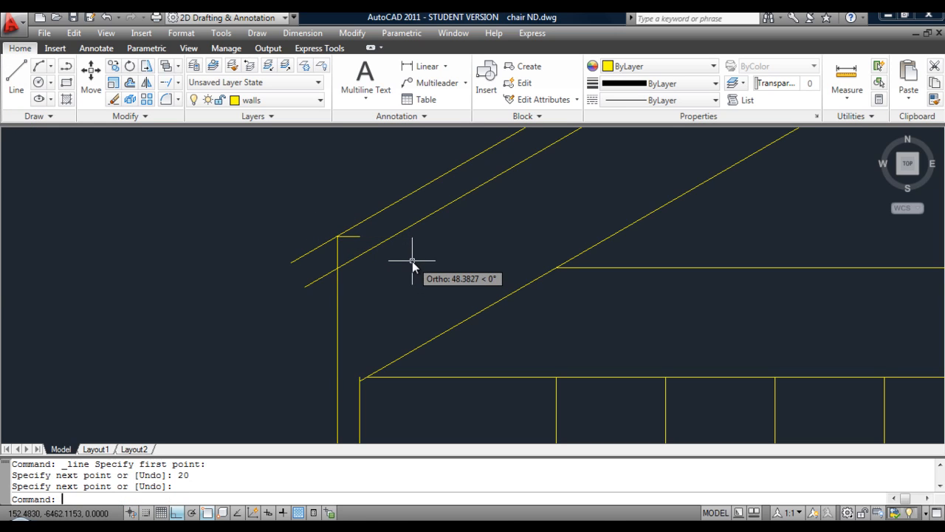
Fillet the inner overhang line with the short horizontal top line to form a square corner.
left_click(166, 101)
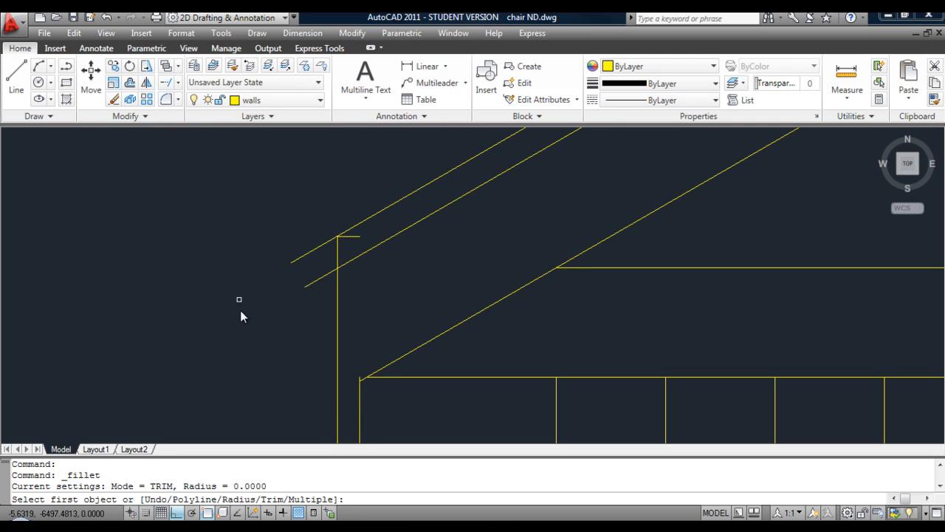
left_click(361, 417)
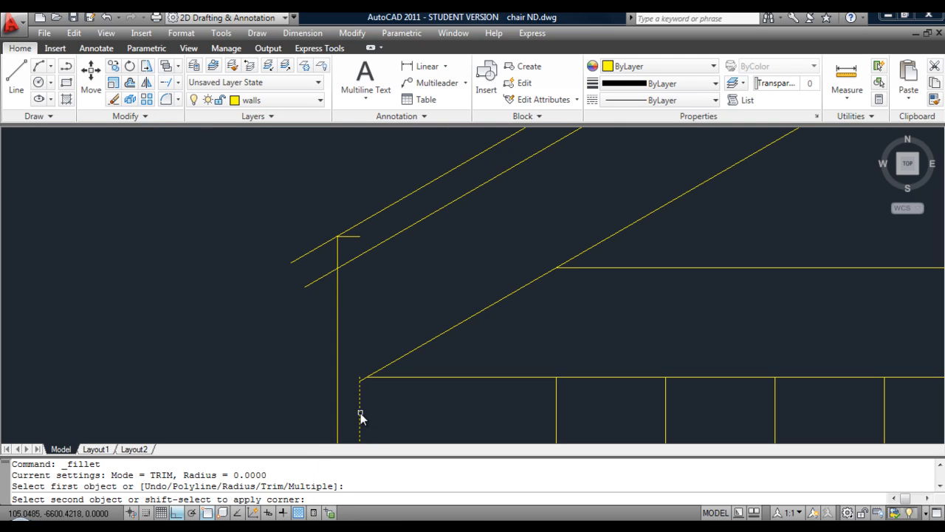
left_click(350, 238)
Offset the short horizontal top line 300 downward to mark the bottom of the eaves board.
scroll(338, 310, "down", 4)
middle_click_drag(344, 310, 381, 197)
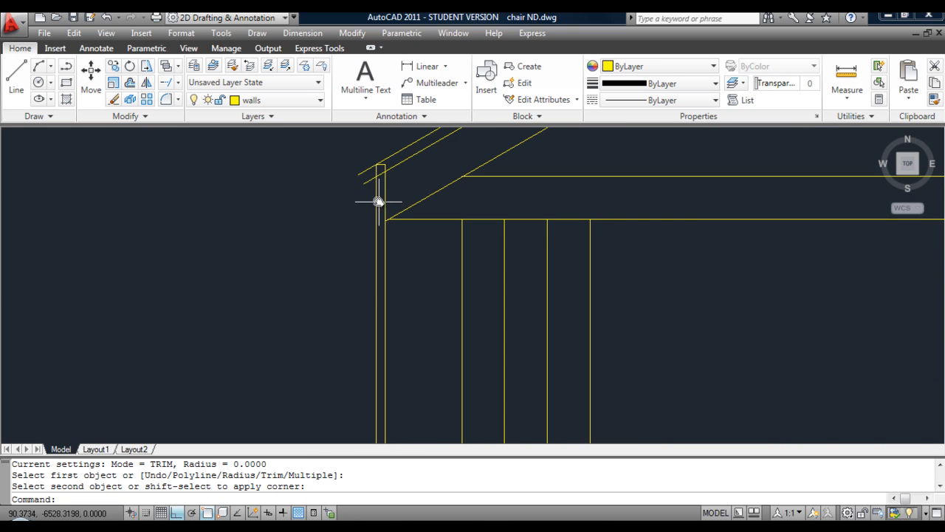
left_click(130, 99)
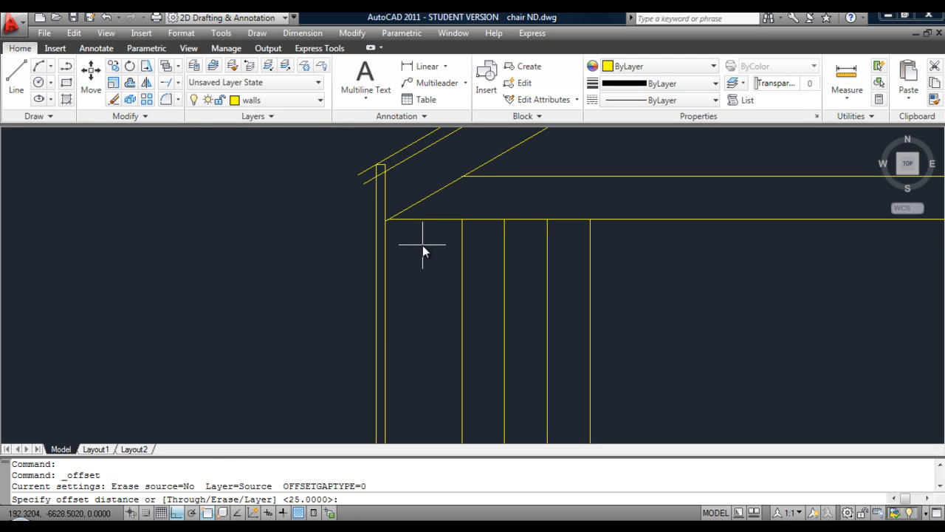
key("Return")
scroll(413, 212, "up", 4)
mouse_move(375, 157)
middle_mouse_down()
mouse_move(557, 494)
mouse_move(507, 386)
middle_mouse_up()
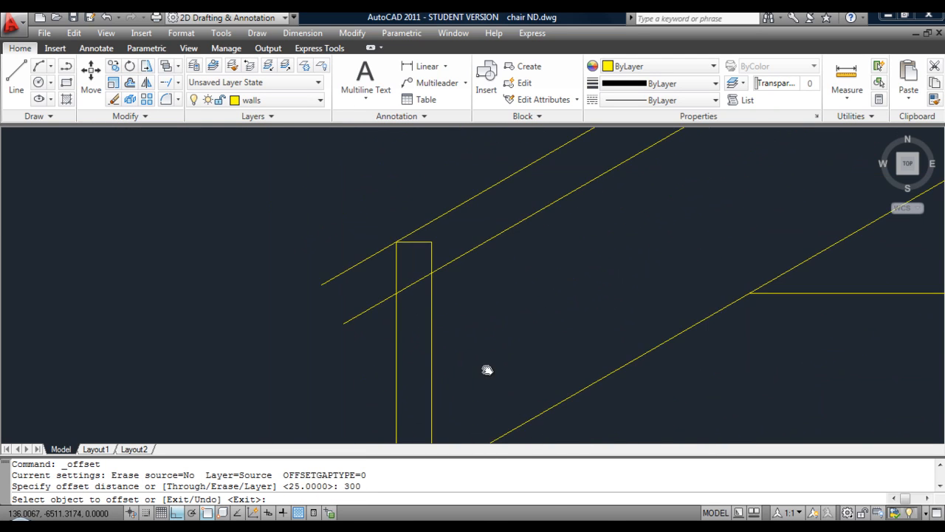
left_click(417, 244)
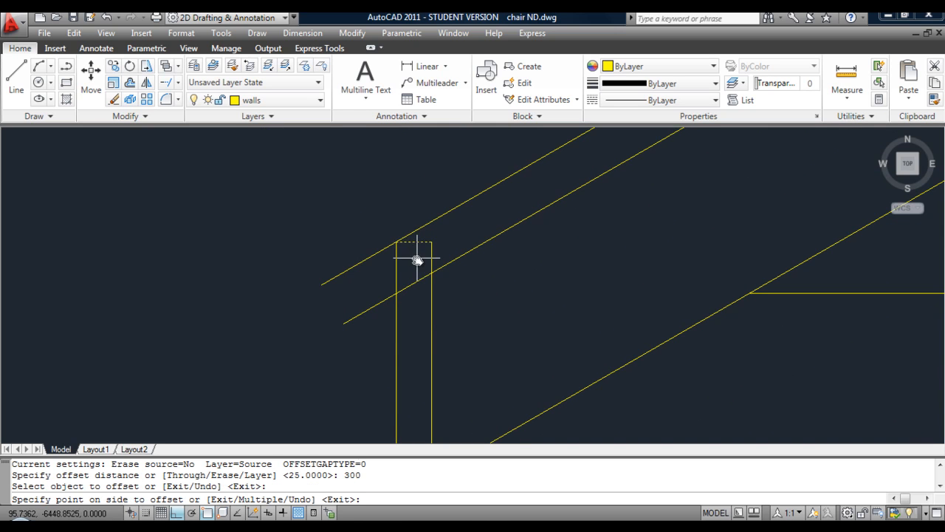
left_click(416, 325)
right_click(416, 325)
left_click(466, 332)
Trim both vertical overhang lines below the short bottom line of the eaves board.
scroll(466, 332, "down", 5)
middle_click_drag(464, 343, 457, 238)
scroll(455, 263, "up", 3)
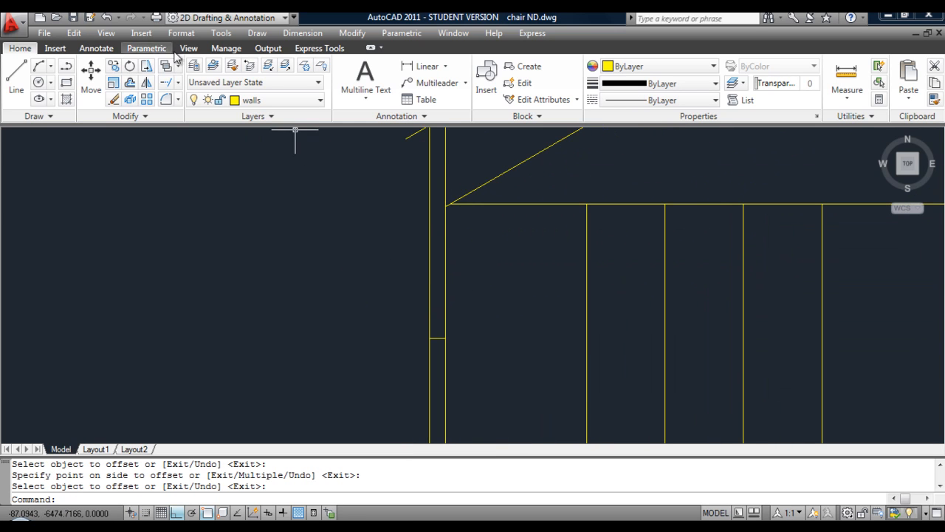
left_click(177, 84)
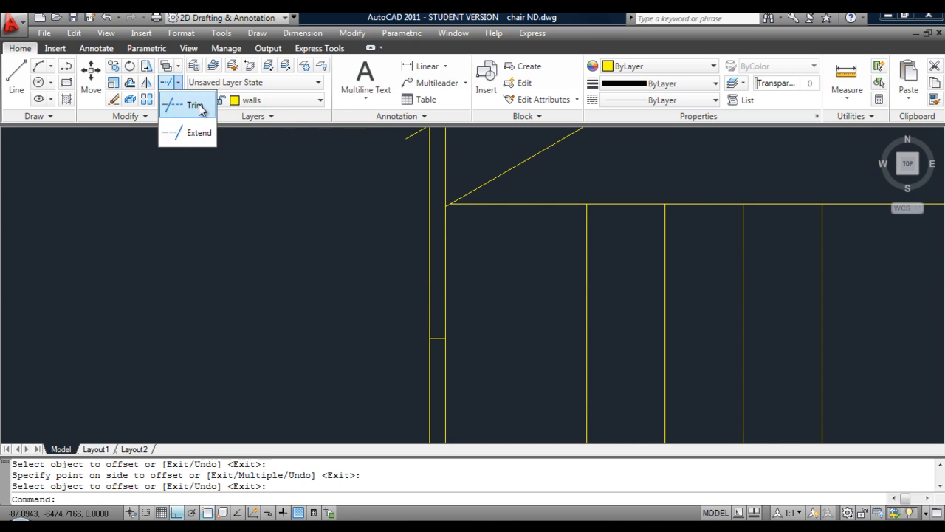
left_click(197, 105)
key("Return")
left_click(449, 374)
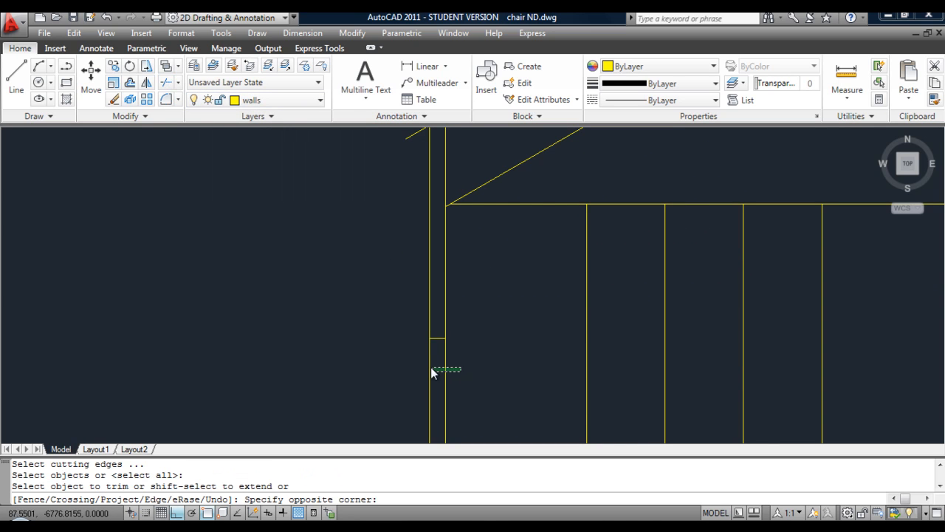
left_click(414, 362)
key("Return")
Draw a construction circle of radius 35 centred on the outer top corner of the eaves board.
scroll(365, 262, "up", 2)
scroll(273, 318, "down", 5)
mouse_move(327, 258)
middle_mouse_down()
mouse_move(267, 317)
mouse_move(261, 302)
middle_mouse_up()
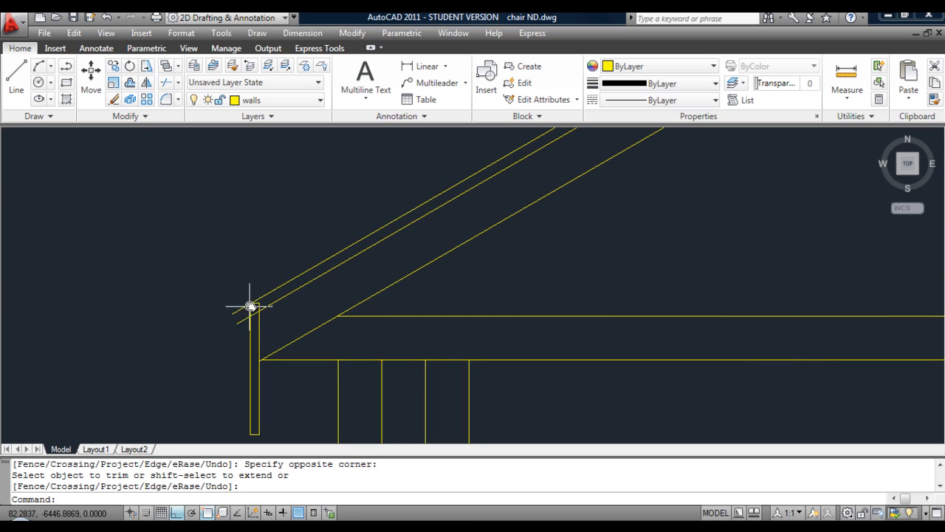
scroll(250, 308, "up", 5)
mouse_move(249, 308)
middle_mouse_down()
mouse_move(372, 228)
mouse_move(403, 231)
mouse_move(405, 247)
middle_mouse_up()
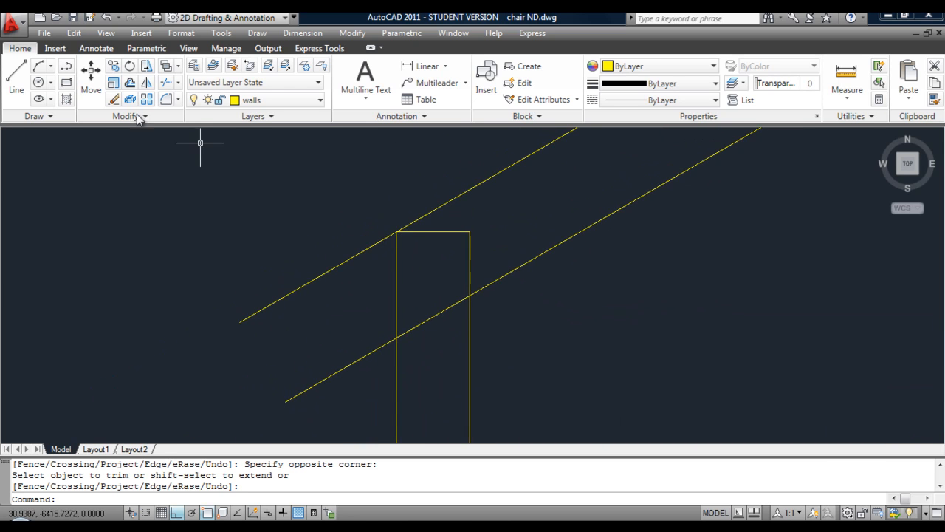
left_click(40, 82)
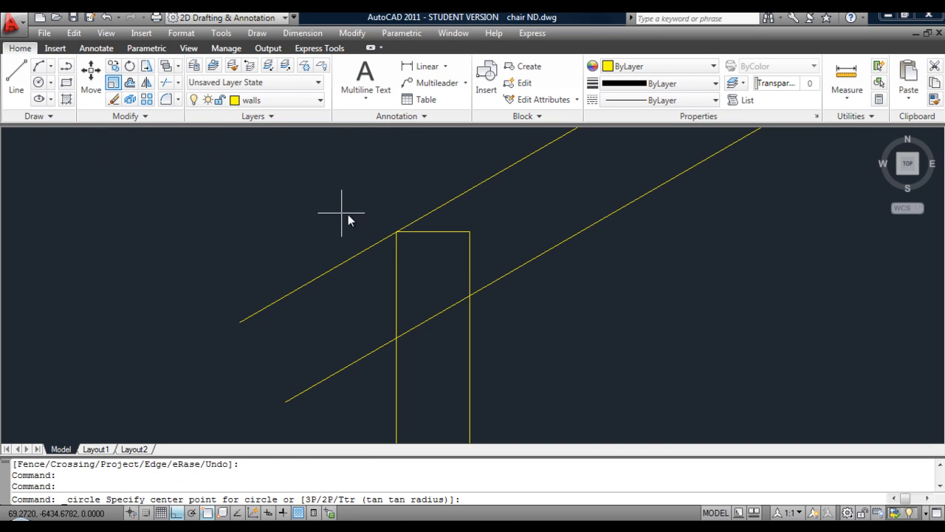
left_click(396, 232)
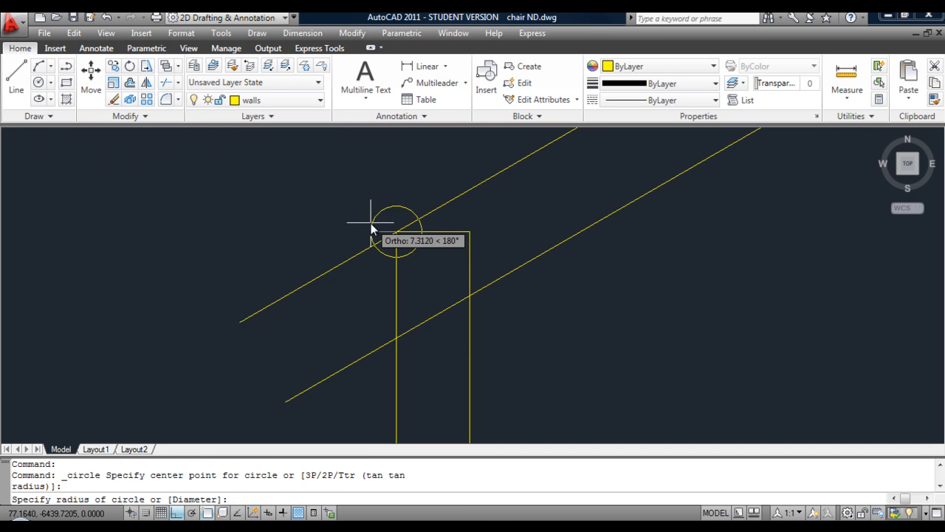
type("35")
key("Return")
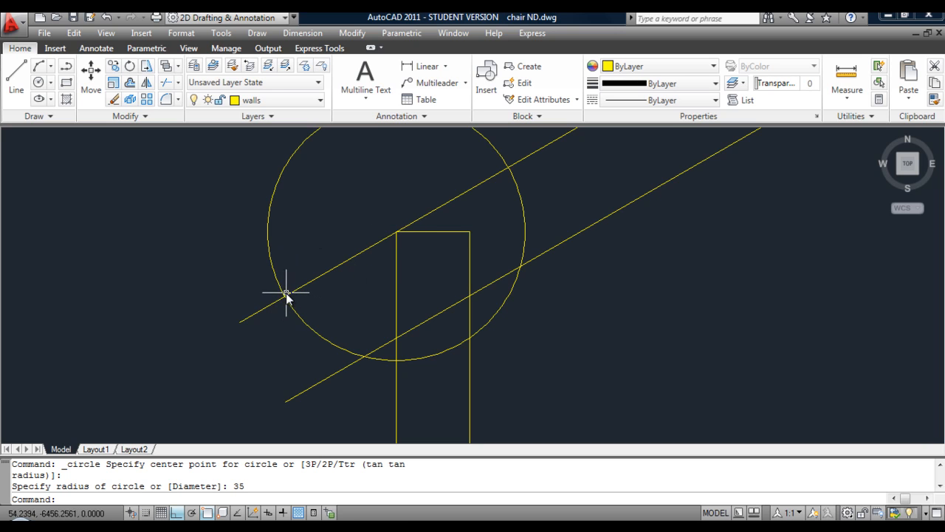
Offset the sloping roof line through the eaves board's outer top corner 10 upward for the roof tile thickness.
left_click(130, 85)
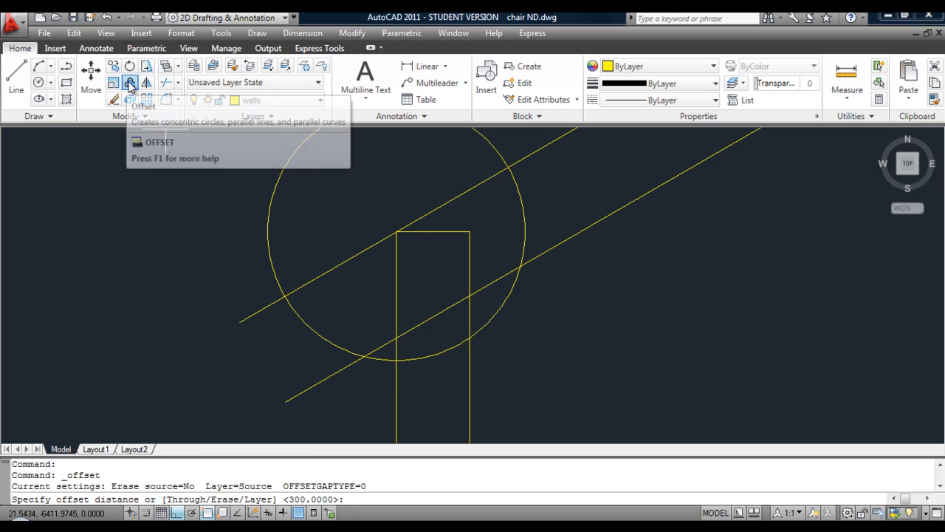
type("10")
key("Return")
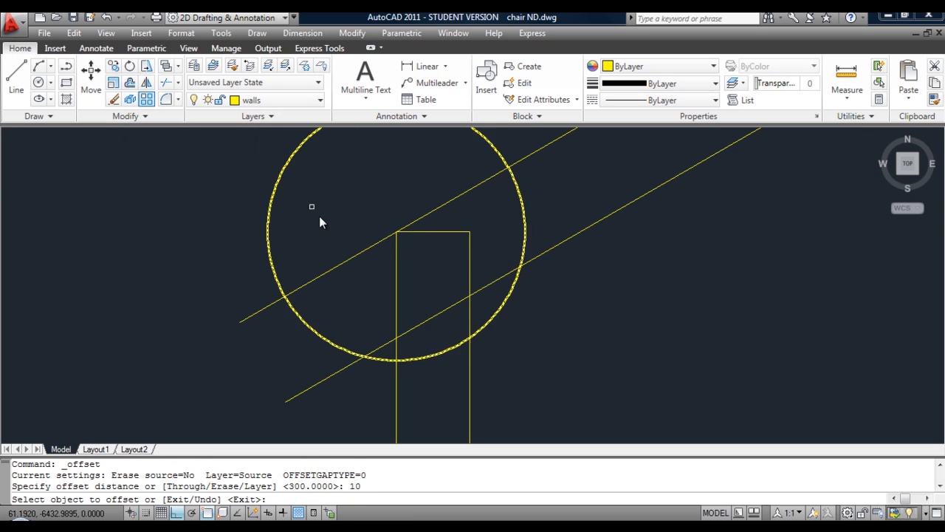
left_click(362, 253)
left_click(335, 224)
key("Return")
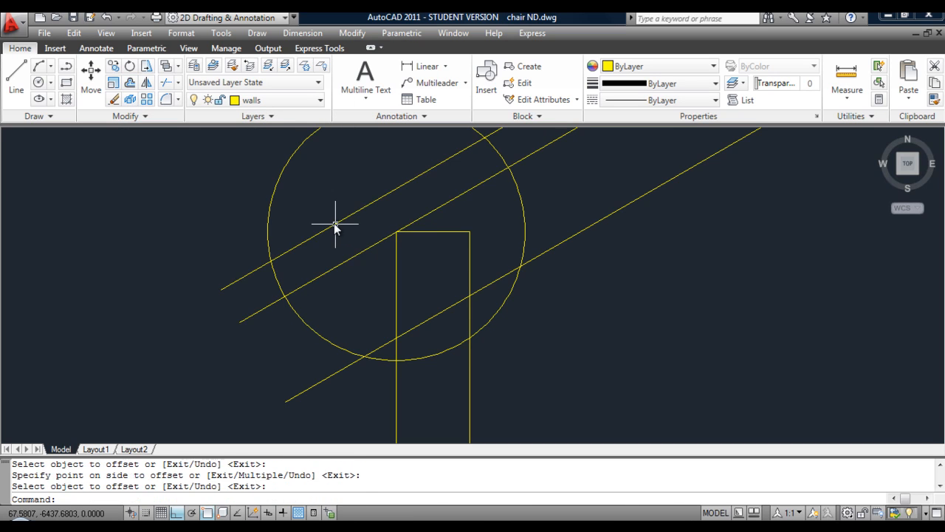
Enable Intersection object snap and draw a short line from the circle's crossing with the lower tile line perpendicular to the upper one.
left_click(17, 74)
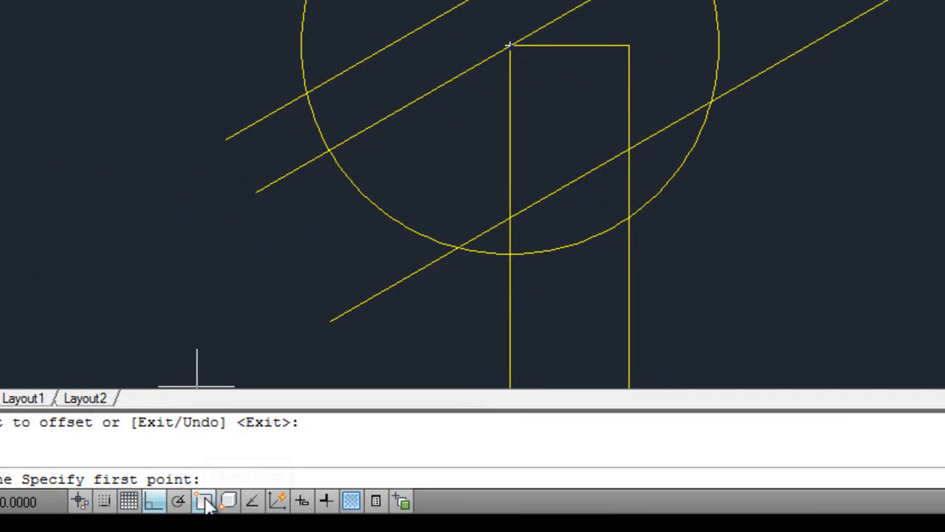
right_click(205, 501)
left_click(248, 456)
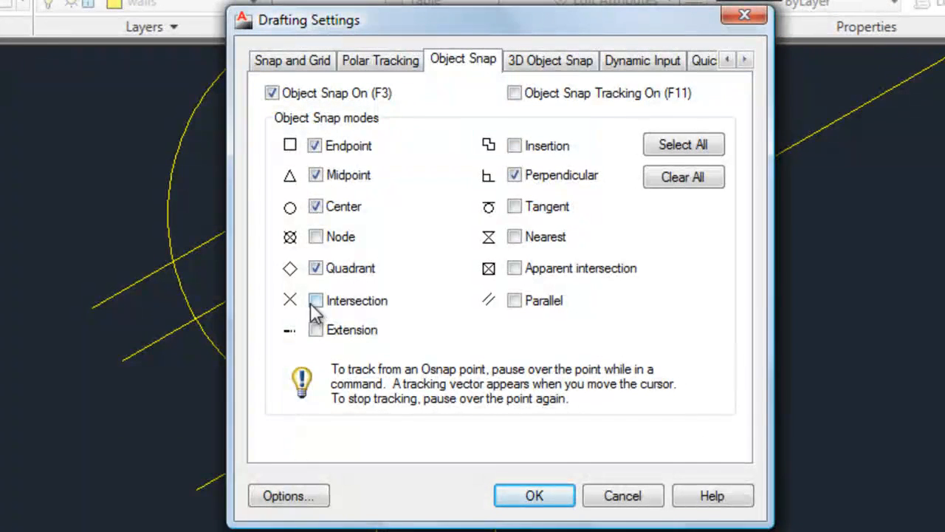
left_click(532, 497)
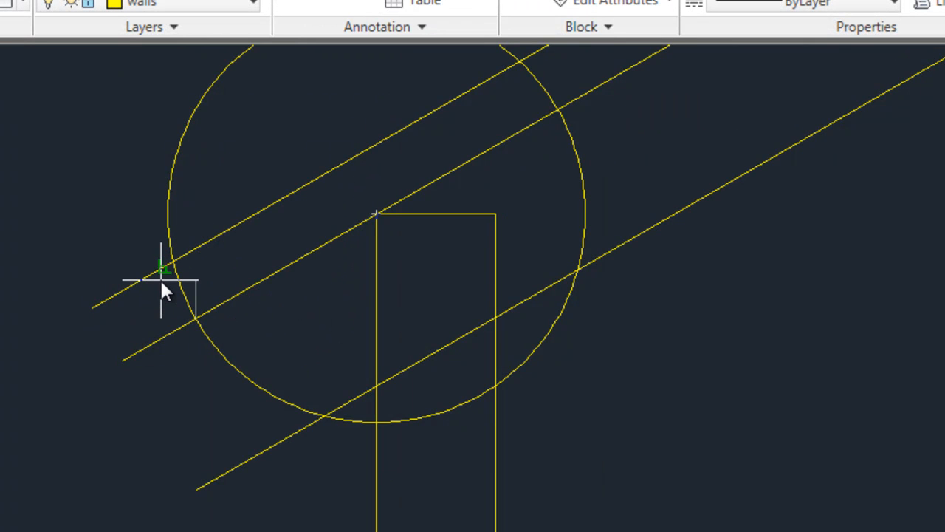
key("Return")
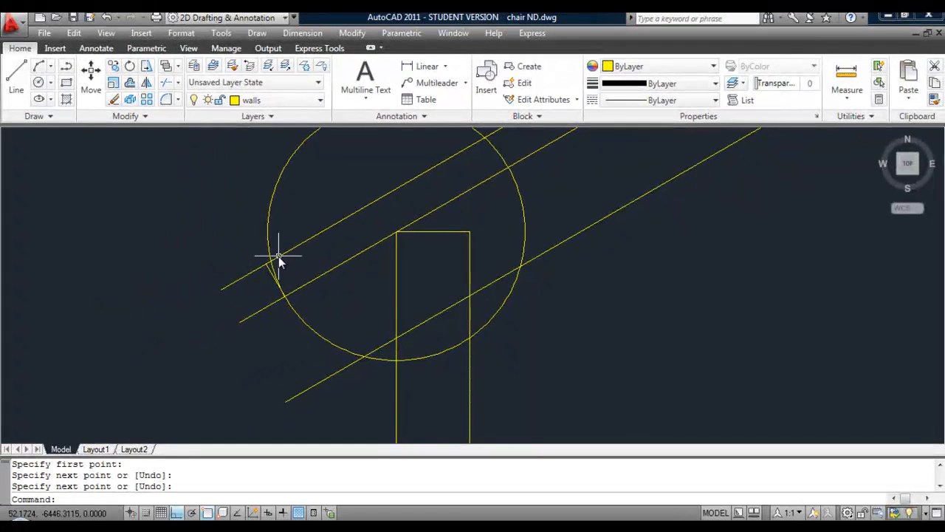
Erase the radius 35 construction circle at the top of the eaves board.
left_click(113, 100)
left_click(279, 190)
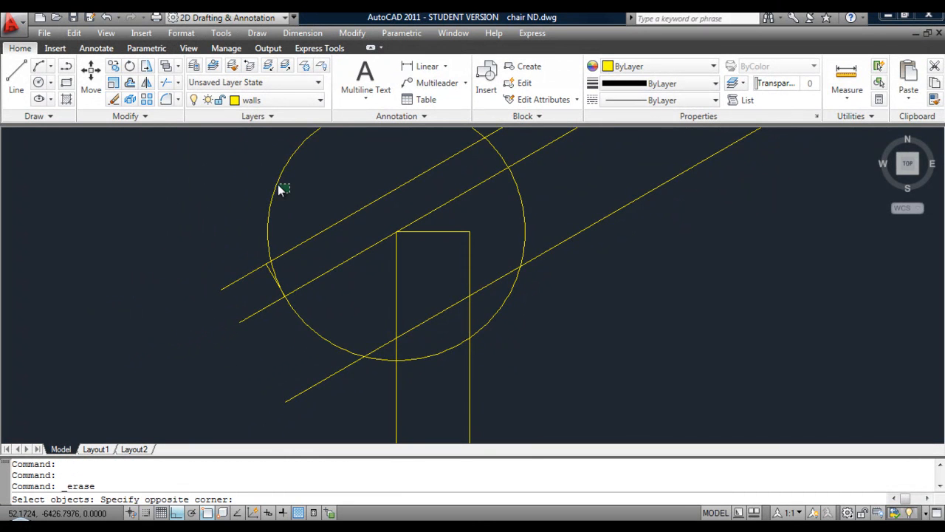
left_click(272, 183)
key("Return")
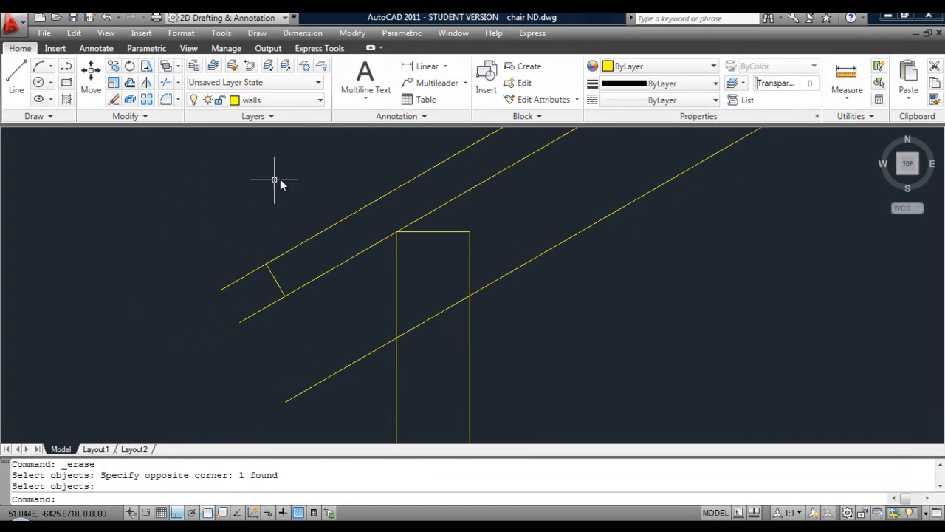
Trim the overhanging ends of both tile lines back to the short perpendicular end line.
left_click(168, 83)
key("Return")
left_click(267, 334)
left_click(224, 282)
key("Return")
scroll(226, 289, "down", 4)
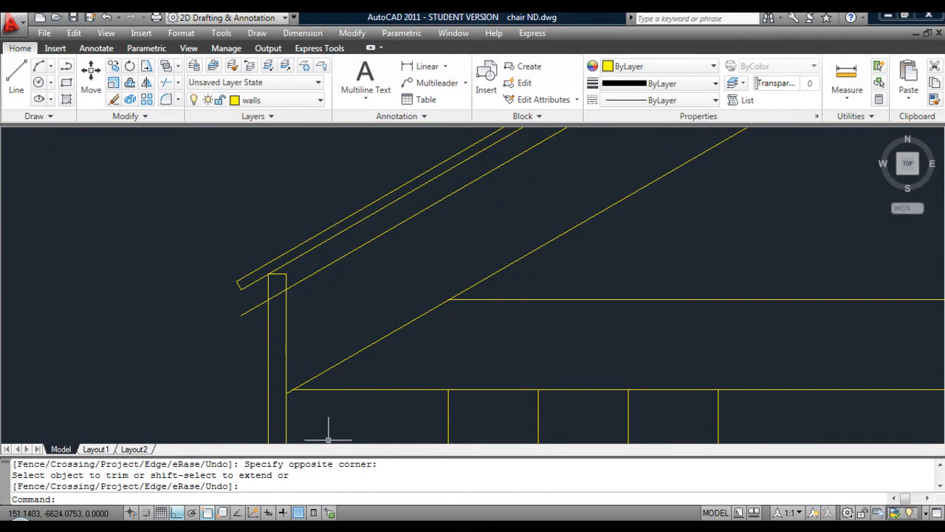
Offset the tile's short end line 375 up the roof slope to mark the tile length.
key("alt+Tab")
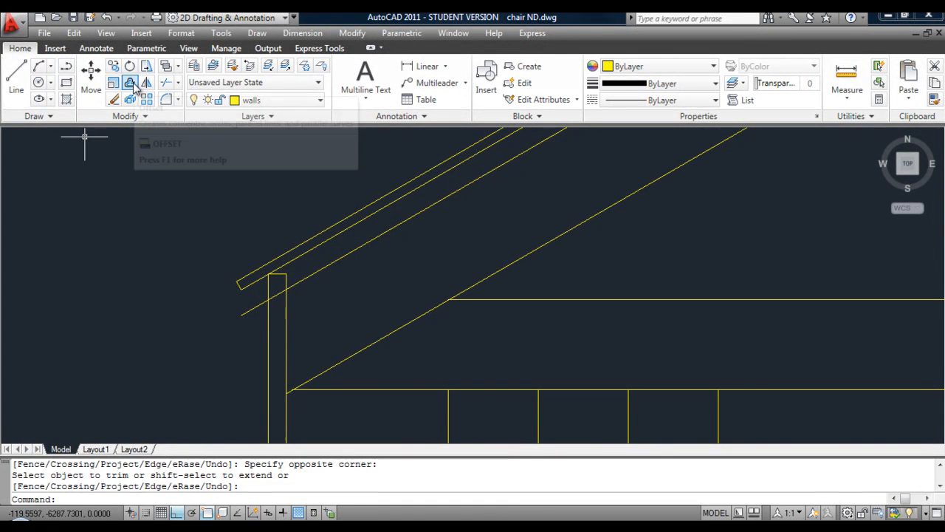
left_click(131, 83)
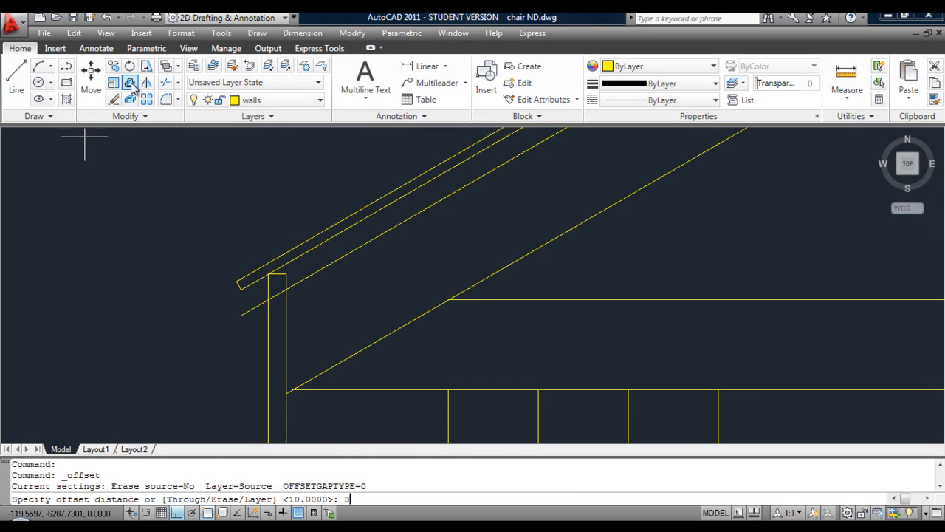
key("Return")
scroll(216, 292, "up", 5)
left_click(313, 278)
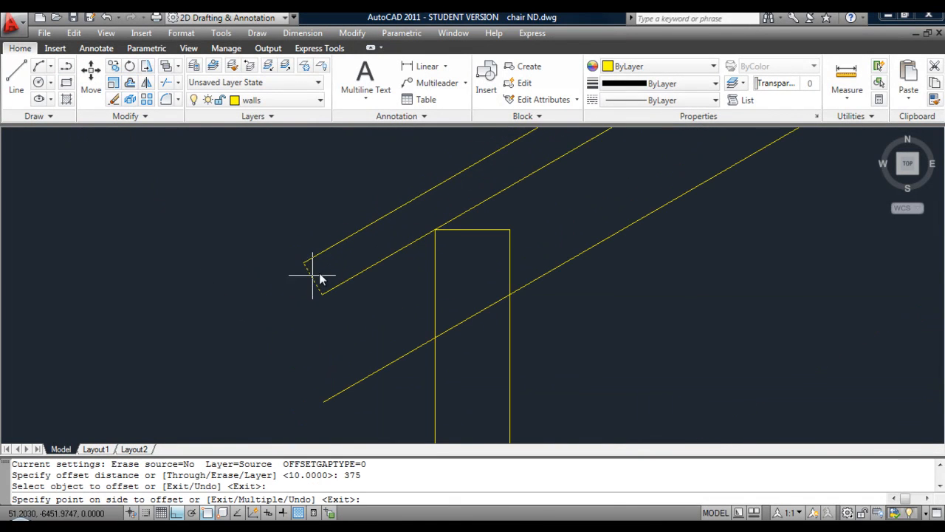
left_click(346, 255)
key("Return")
scroll(345, 254, "down", 8)
middle_click_drag(407, 224, 233, 315)
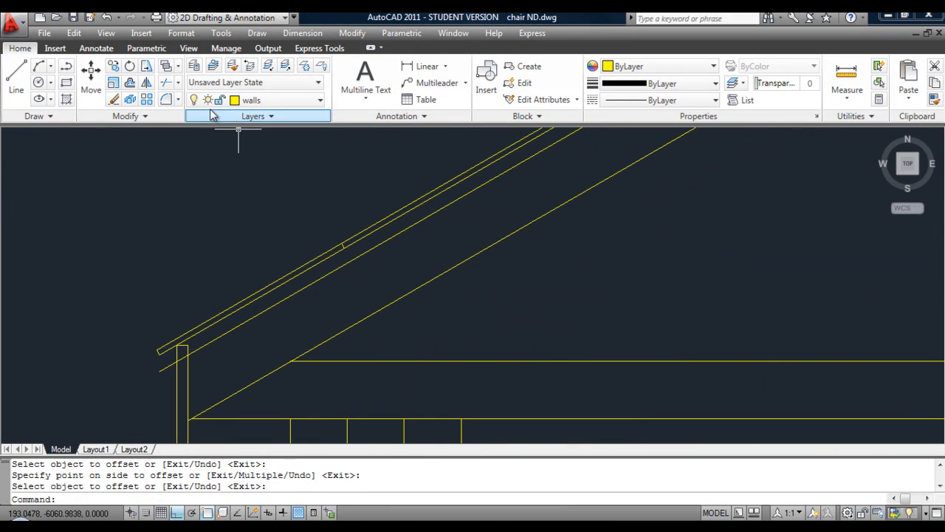
Trim both tile lines beyond the upper end line to leave one closed roof tile.
left_click(166, 82)
key("Return")
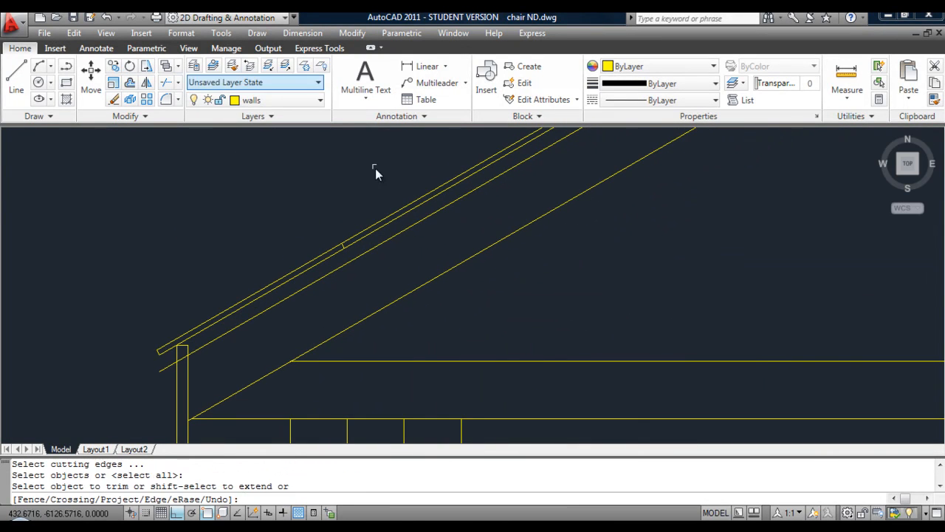
left_click(401, 209)
left_click(402, 209)
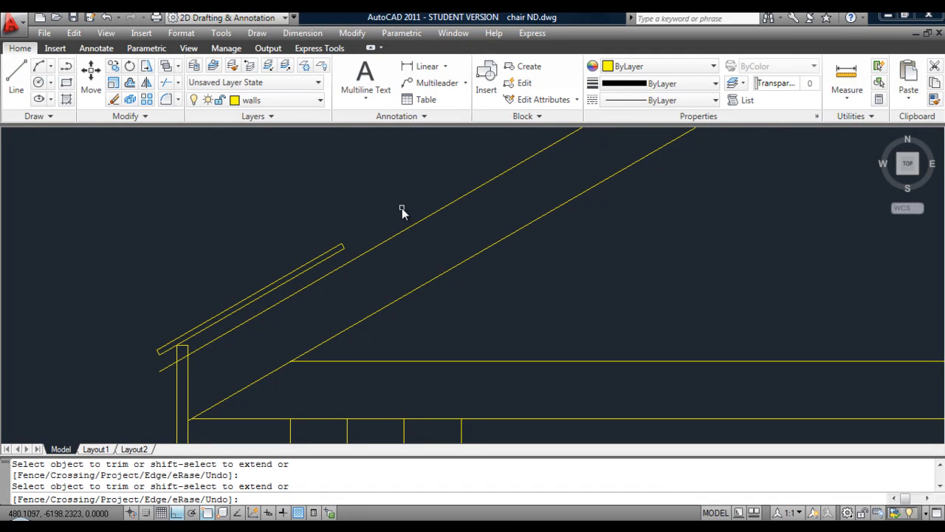
key("Return")
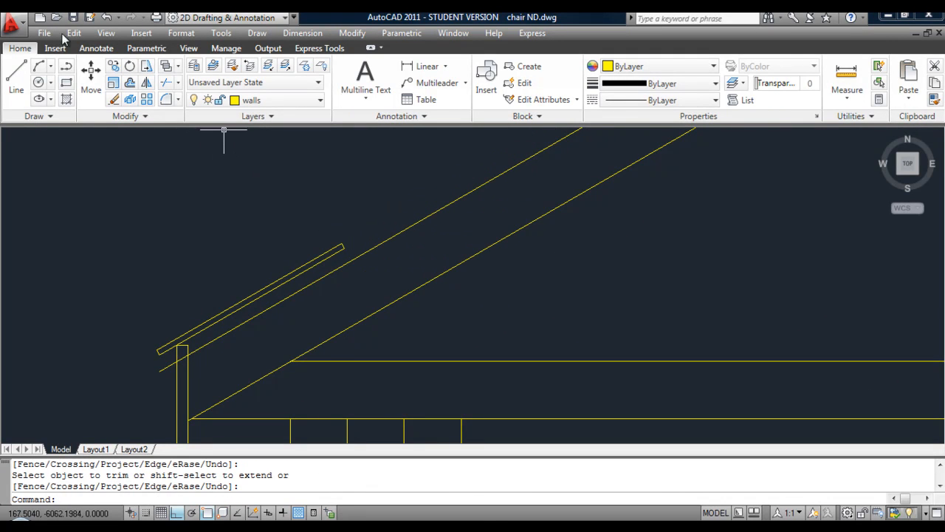
Draw a line from the lower corner of the tile's upper end perpendicular to the rafter's top line.
left_click(16, 74)
scroll(192, 400, "up", 4)
scroll(194, 397, "up", 3)
scroll(214, 267, "down", 6)
middle_click_drag(328, 221, 220, 327)
scroll(226, 265, "up", 2)
left_click(269, 237)
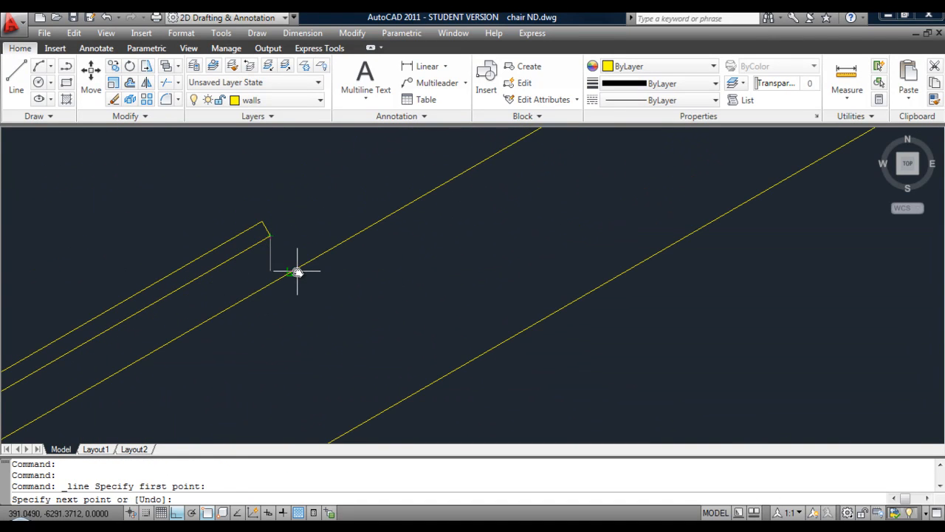
left_click(297, 272)
key("Return")
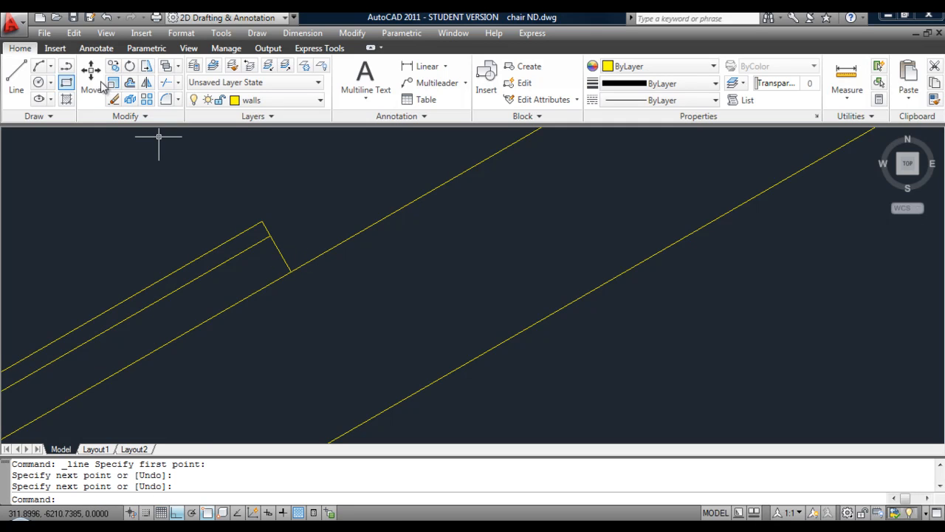
Offset the perpendicular line under the tile 50 down the slope to form the batten's other side.
left_click(130, 84)
type("5")
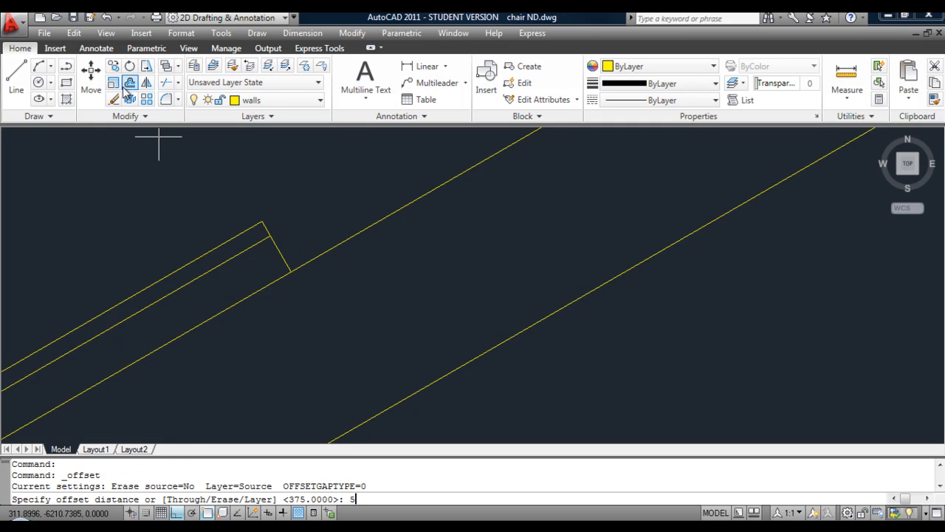
type("0")
key("Return")
left_click(277, 251)
left_click(251, 274)
key("Return")
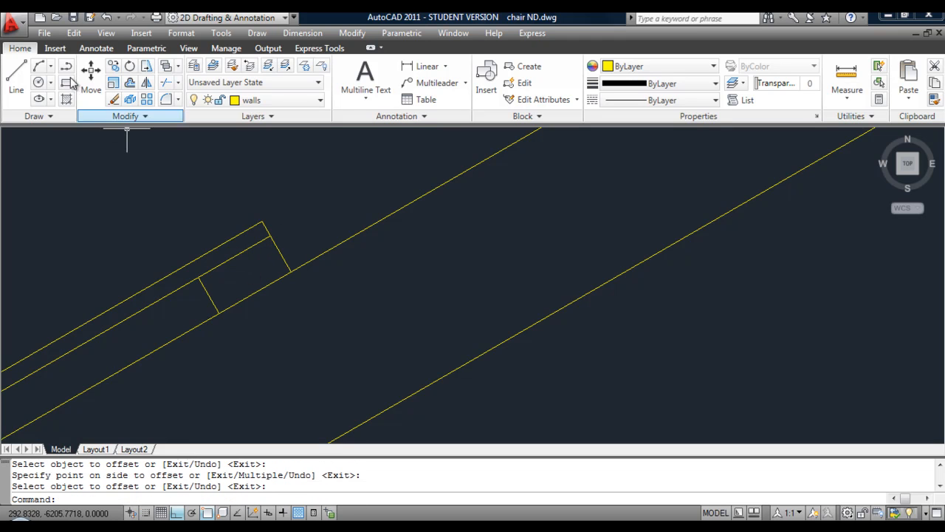
Draw two crossing diagonal lines between opposite corners of the batten under the tile.
left_click(15, 74)
left_click(269, 235)
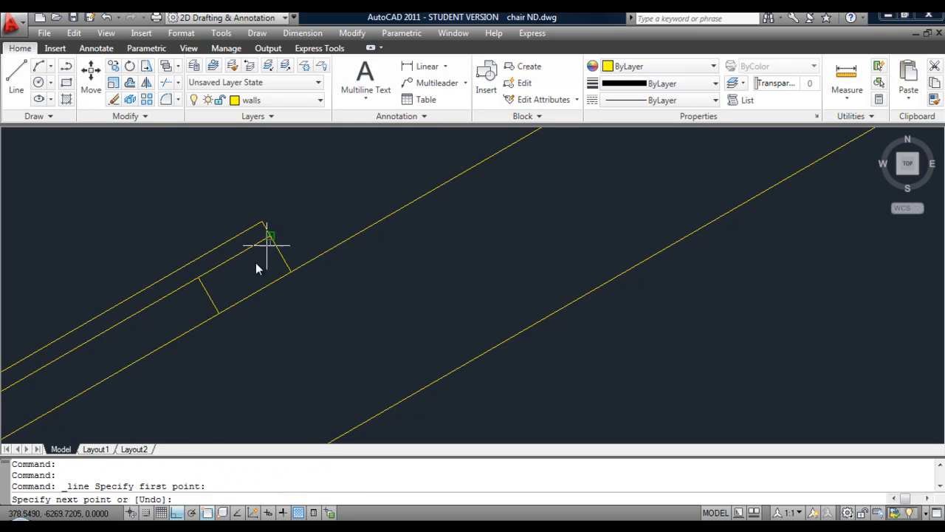
left_click(219, 308)
key("Return")
key("Return")
left_click(200, 278)
left_click(293, 273)
key("Return")
scroll(293, 270, "down", 4)
mouse_move(266, 308)
middle_mouse_down()
mouse_move(369, 148)
mouse_move(335, 186)
middle_mouse_up()
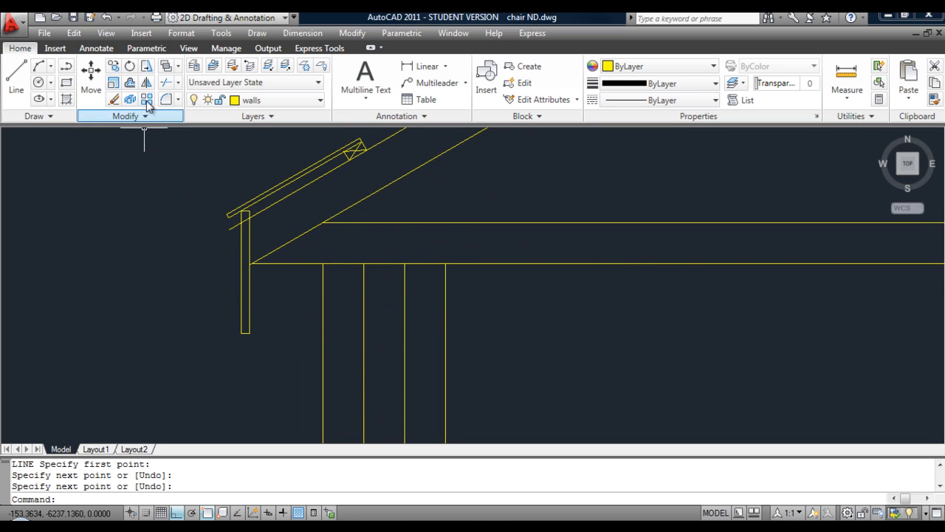
Trim the projecting end of the rafter's top line back to the eaves board.
left_click(166, 82)
key("Return")
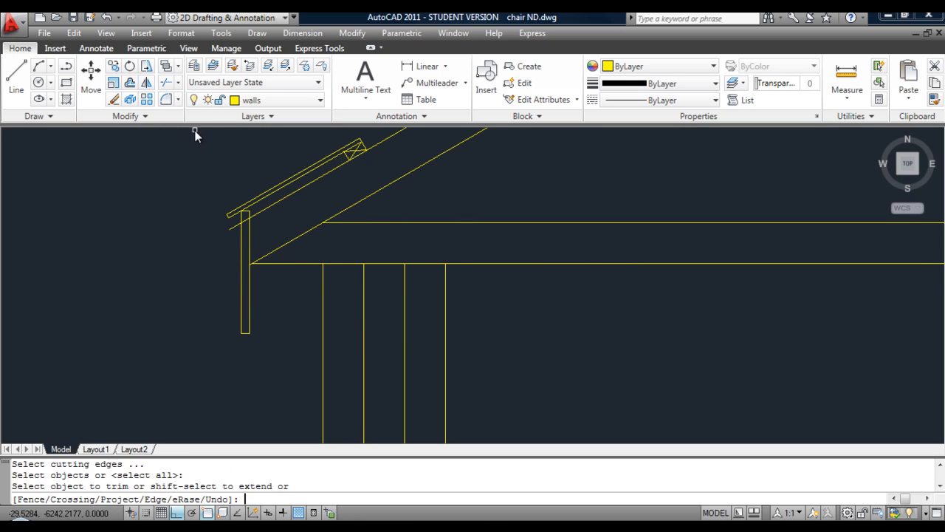
scroll(221, 228, "up", 2)
left_click(209, 225)
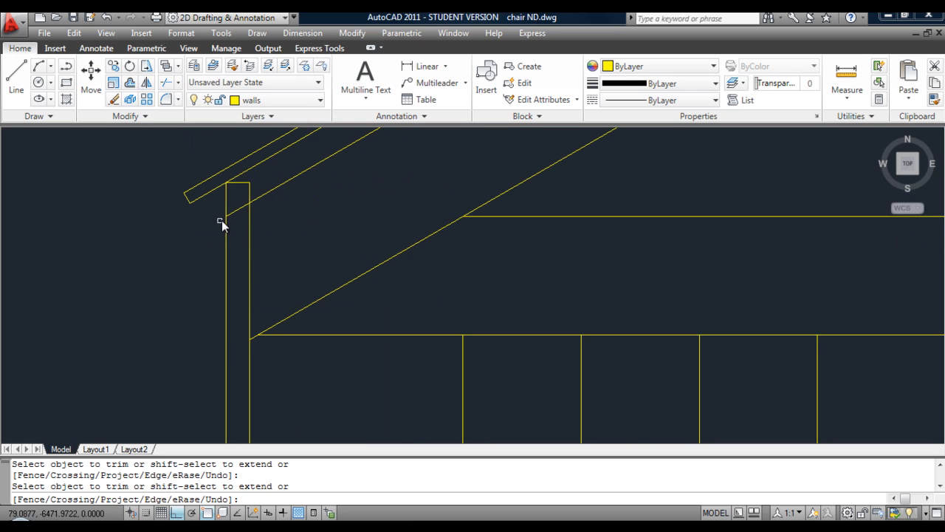
key("Return")
scroll(237, 212, "down", 3)
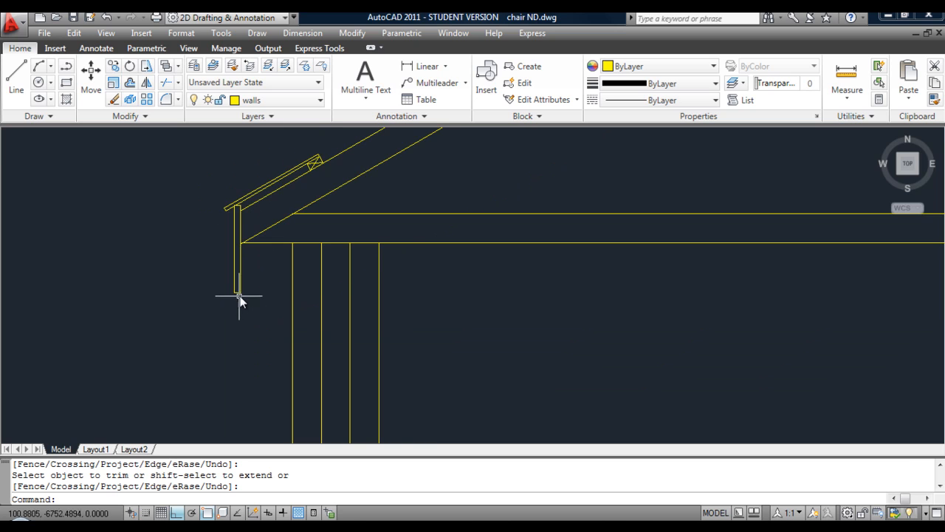
Draw a construction circle of radius 15 centred on the inner bottom corner of the eaves board.
scroll(240, 296, "up", 3)
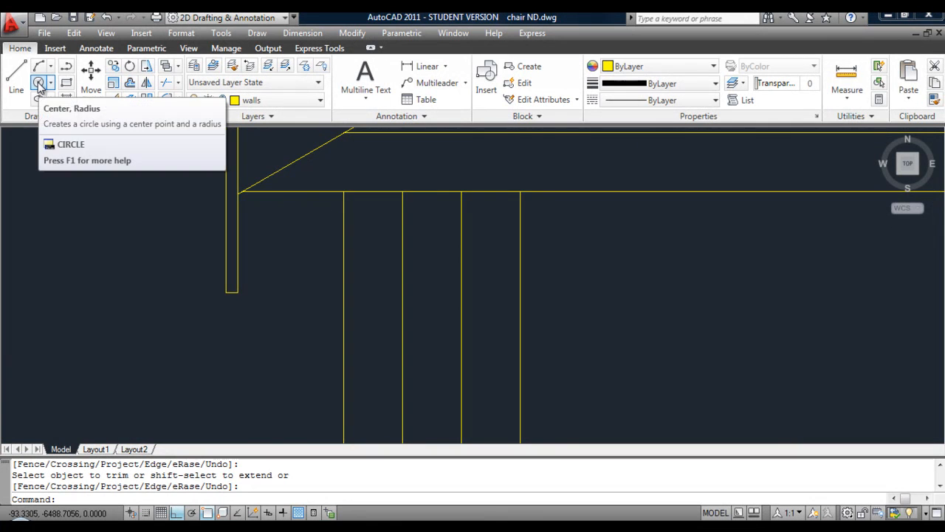
left_click(39, 82)
scroll(242, 302, "up", 4)
left_click(229, 280)
type("15")
key("Return")
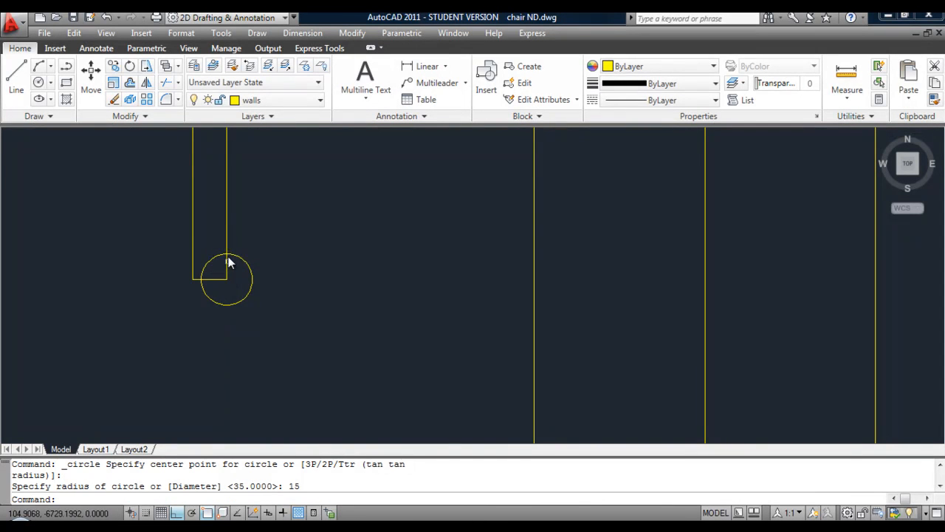
Draw a horizontal soffit line from the top of the small circle to the outer face of the wall.
left_click(16, 77)
left_click(229, 254)
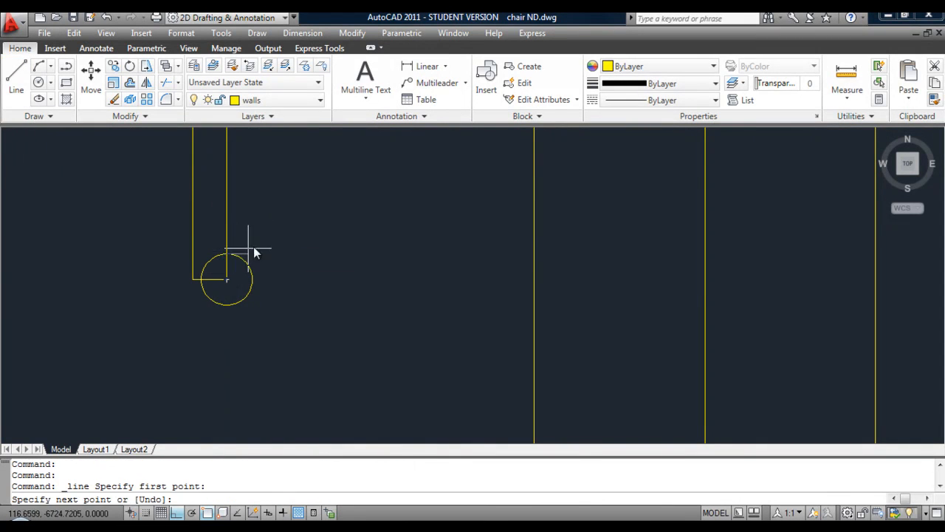
left_click(533, 257)
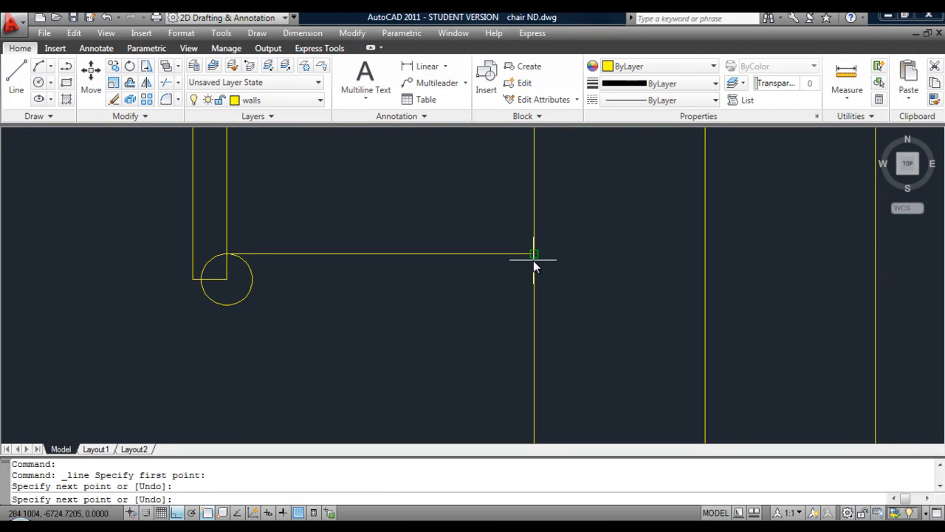
Offset the horizontal soffit line 20 upward to give the soffit board its thickness.
key("Return")
left_click(130, 83)
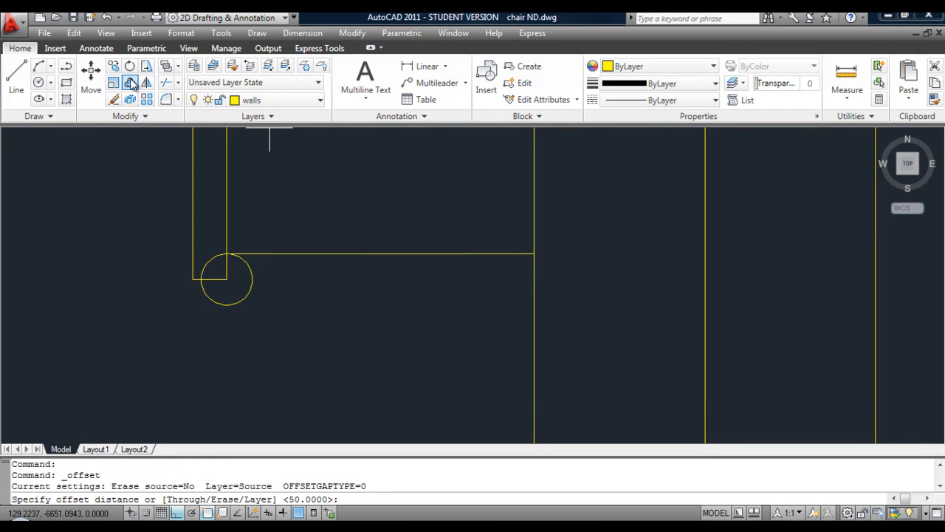
left_click(326, 253)
left_click(324, 231)
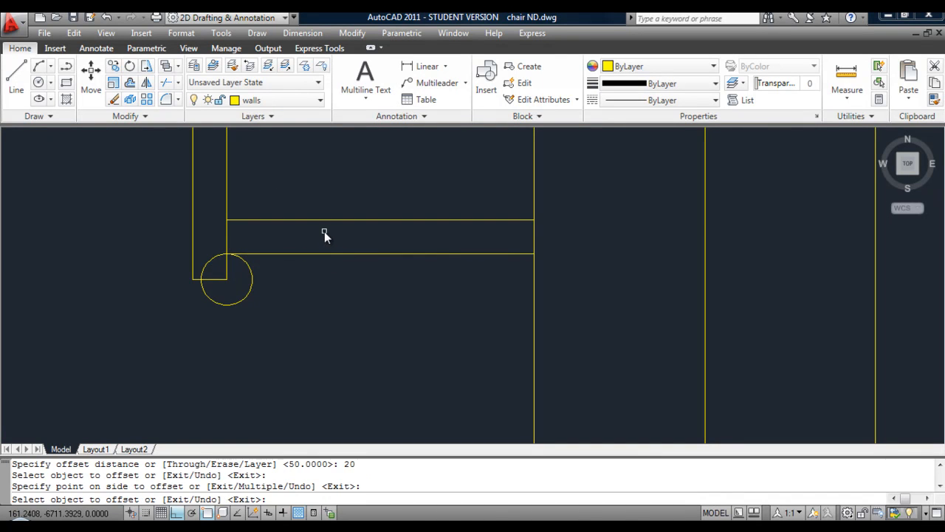
key("Return")
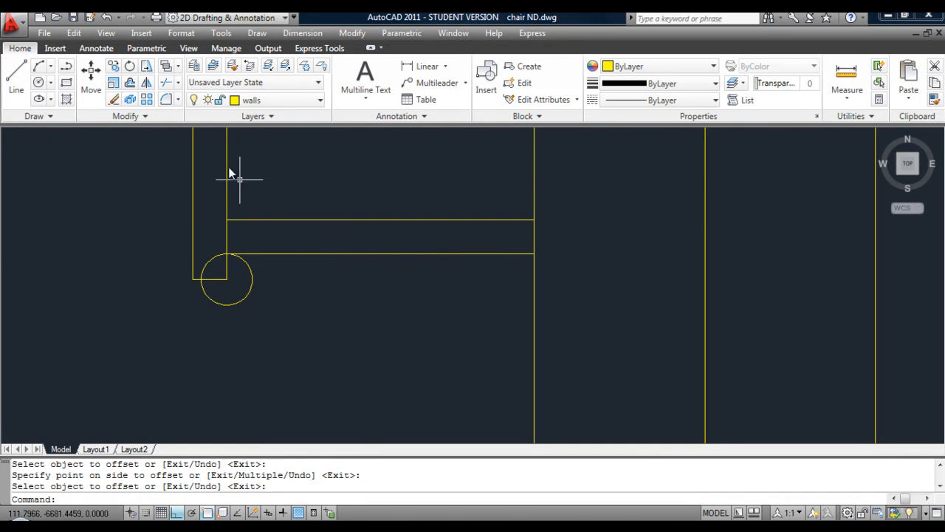
Erase the construction circle at the inner bottom corner of the eaves board.
left_click(115, 100)
left_click(248, 296)
key("Return")
Draw a construction circle of radius 25 centred where the soffit's upper line meets the eaves board.
middle_click_drag(254, 270, 209, 403)
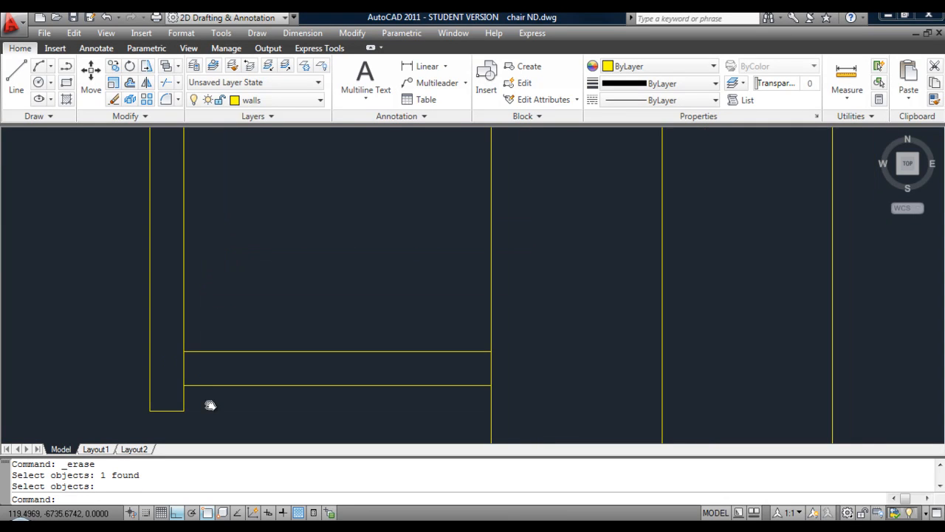
left_click(39, 83)
left_click(184, 350)
type("25")
key("Return")
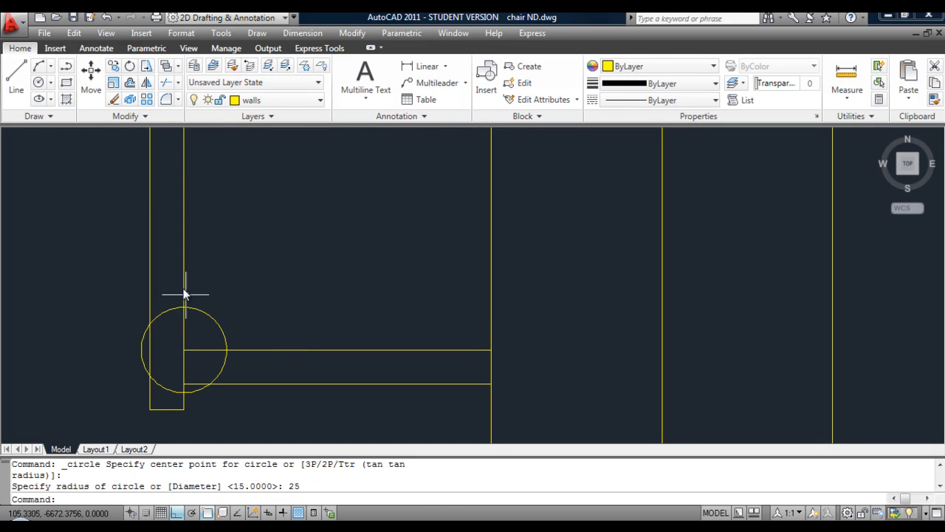
Draw a 25 long horizontal line inward from the circle's top, continuing vertically down to the soffit to outline a square batten.
left_click(15, 78)
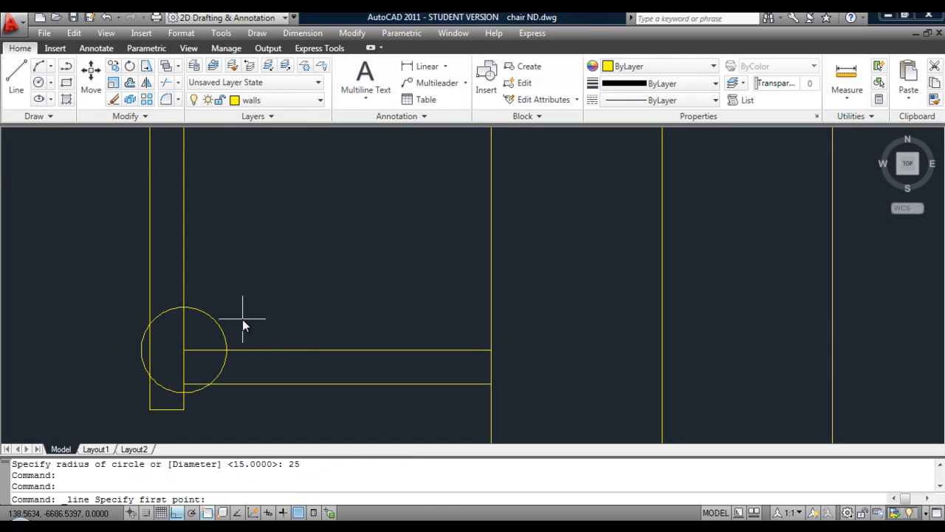
left_click(194, 305)
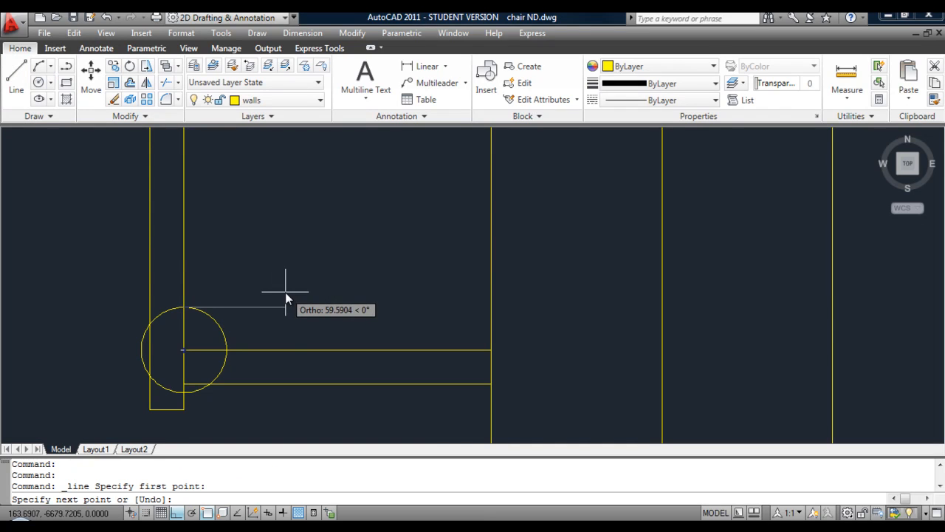
type("25")
key("Return")
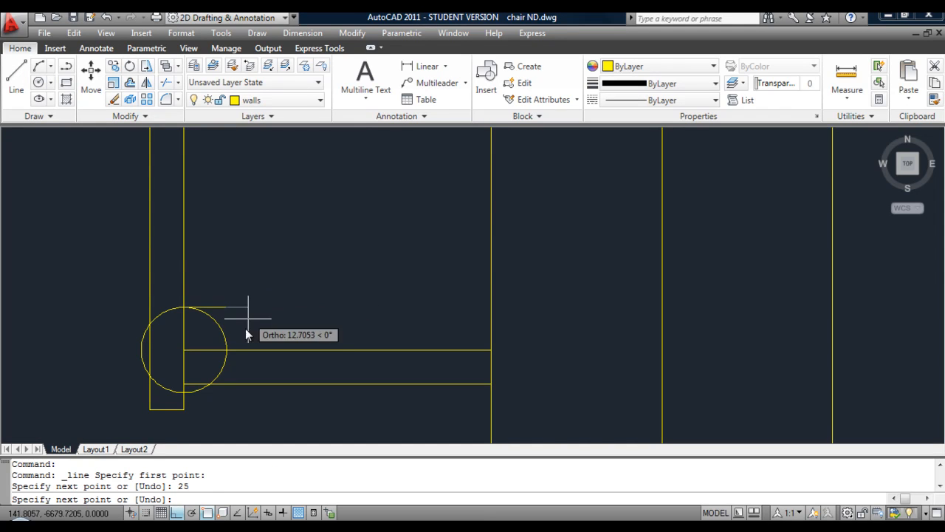
left_click(229, 345)
key("Return")
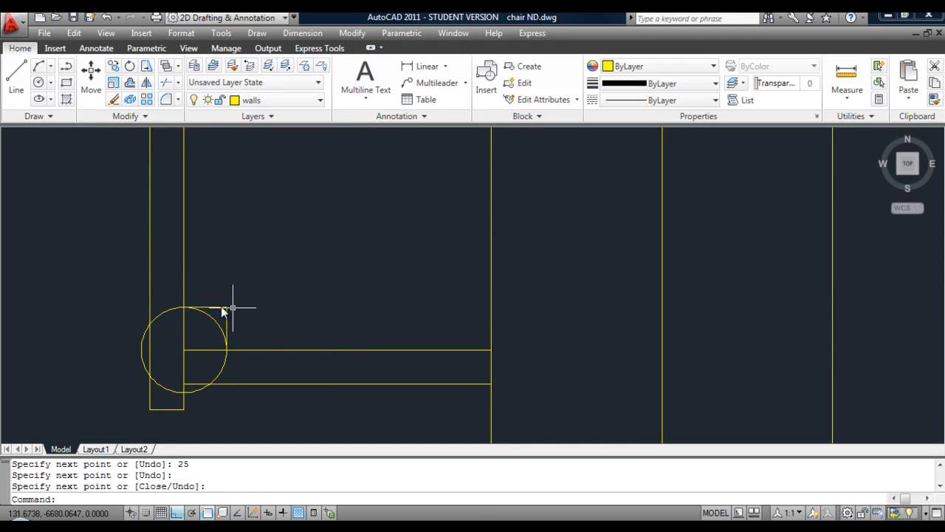
Erase the construction circle around the square soffit batten.
left_click(113, 99)
left_click(161, 312)
key("Return")
Draw two crossing diagonal lines between opposite corners of the square batten above the soffit.
left_click(16, 74)
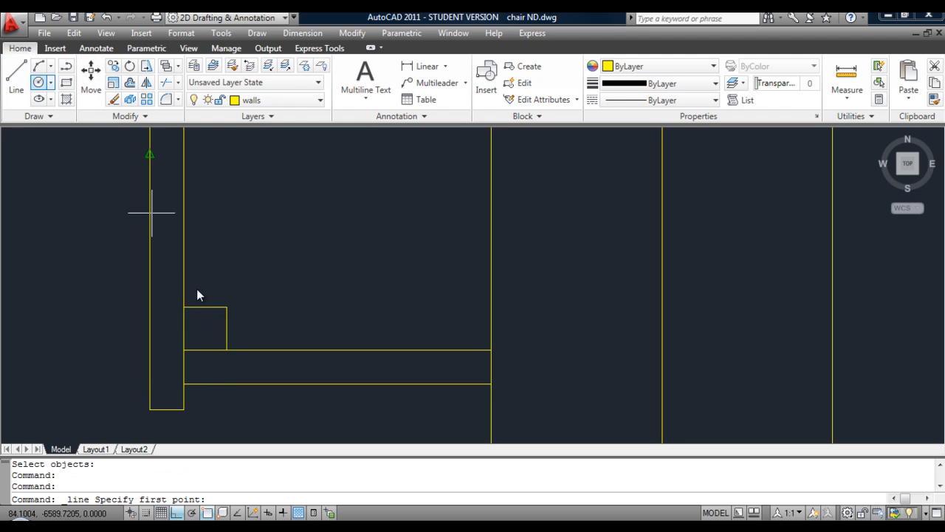
left_click(230, 310)
left_click(191, 347)
key("Return")
key("Return")
left_click(186, 306)
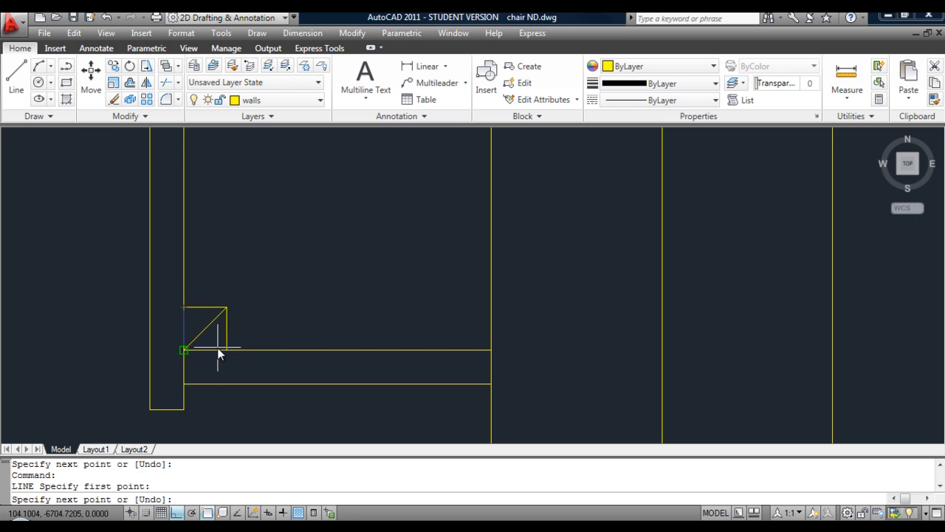
left_click(225, 350)
key("Return")
Close the Windows colour scheme prompt without choosing either option.
scroll(232, 326, "down", 3)
middle_click_drag(251, 288, 159, 357)
mouse_move(302, 234)
middle_mouse_down()
mouse_move(285, 228)
mouse_move(223, 285)
mouse_move(231, 275)
mouse_move(237, 294)
middle_mouse_up()
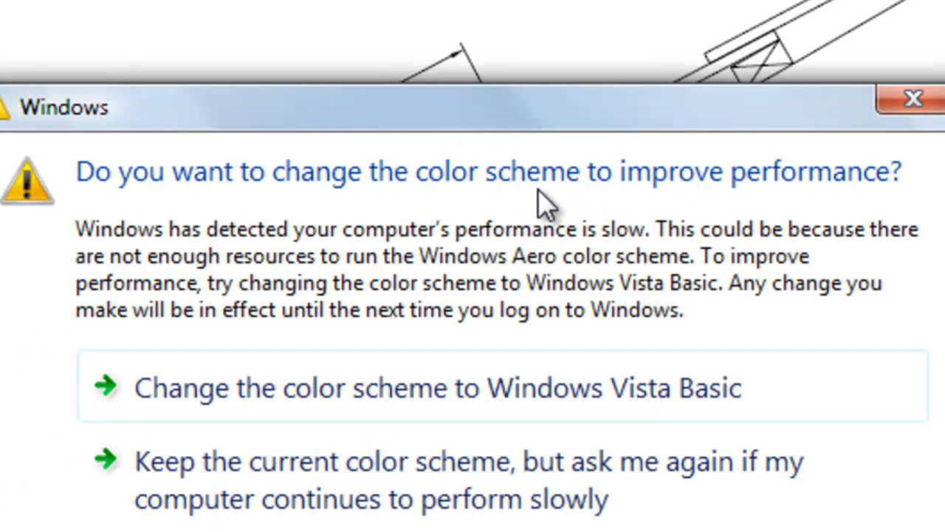
left_click(907, 103)
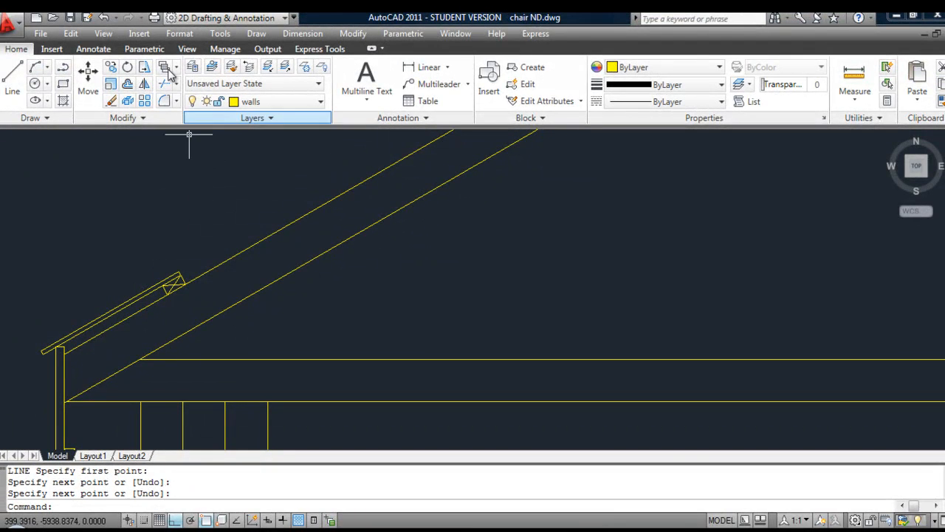
Offset both end lines of the roof batten 255 up the rafter slope to position a second batten.
left_click(128, 85)
type("255")
key("Return")
scroll(196, 266, "up", 3)
mouse_move(192, 282)
middle_mouse_down()
mouse_move(285, 198)
mouse_move(273, 207)
middle_mouse_up()
left_click(265, 214)
left_click(331, 170)
left_click(226, 232)
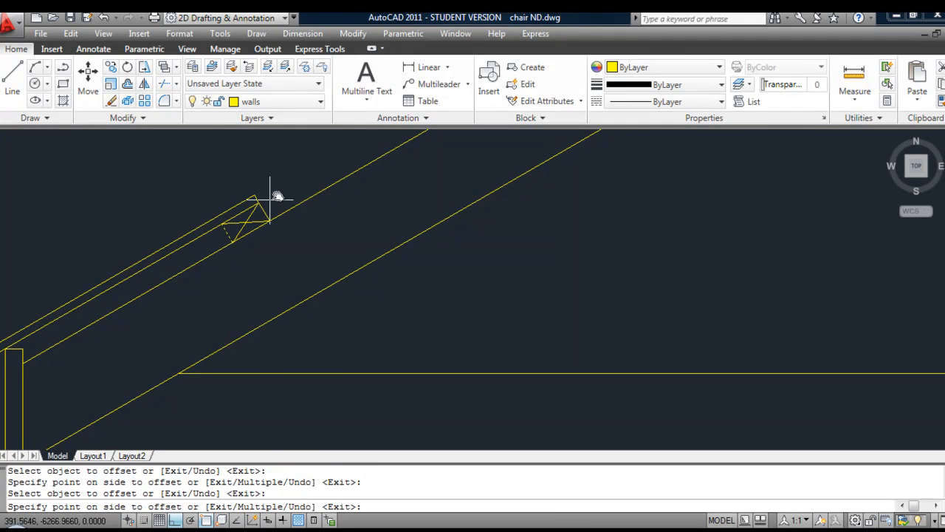
left_click(300, 184)
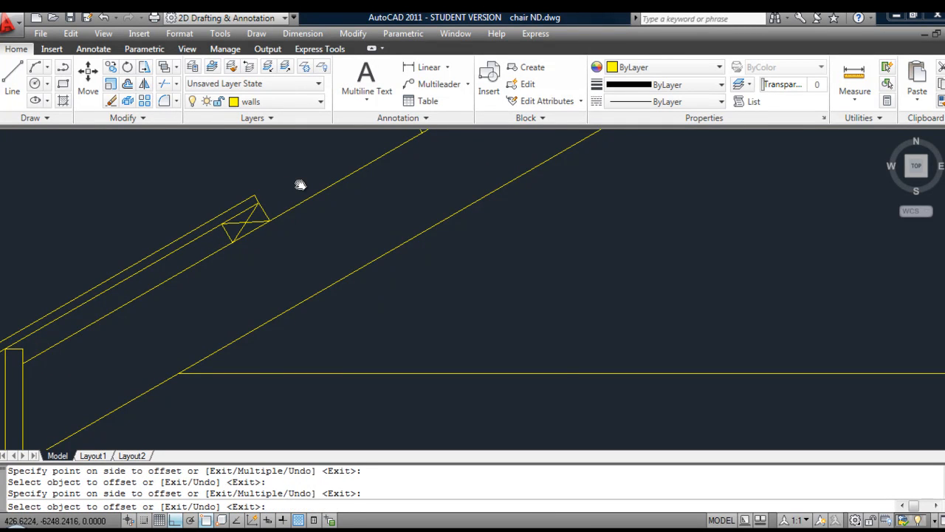
key("Return")
Draw the top edge of the second roof batten and two crossing diagonals between its opposite corners.
mouse_move(312, 180)
middle_mouse_down()
mouse_move(317, 202)
mouse_move(152, 302)
middle_mouse_up()
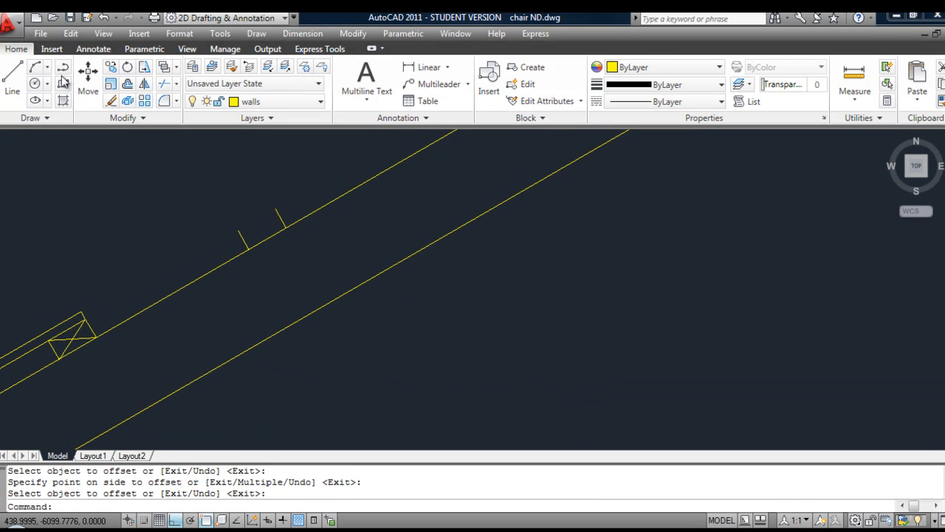
left_click(12, 82)
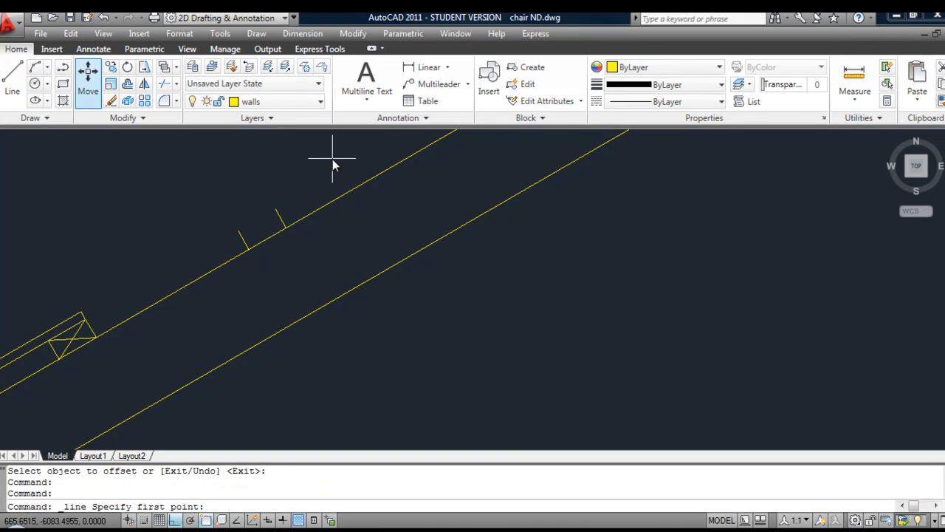
left_click(269, 210)
left_click(238, 231)
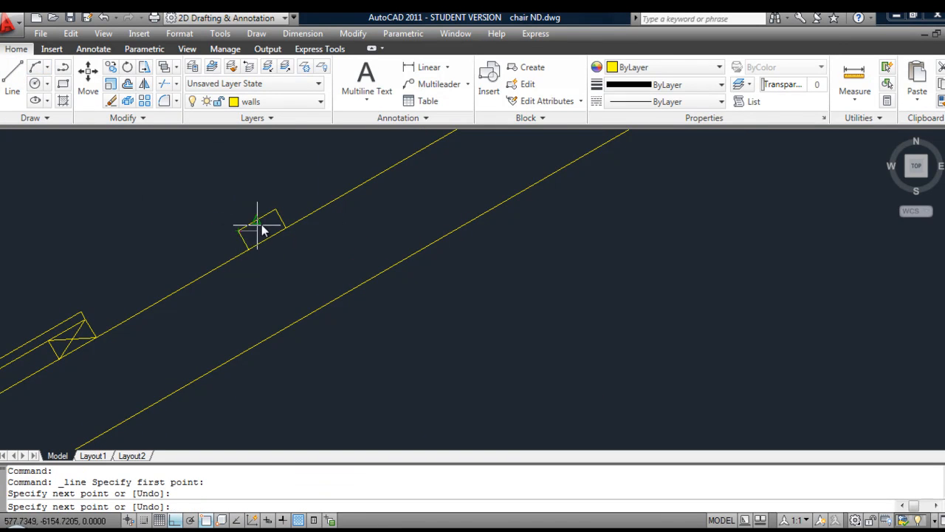
left_click(285, 228)
key("Return")
key("Return")
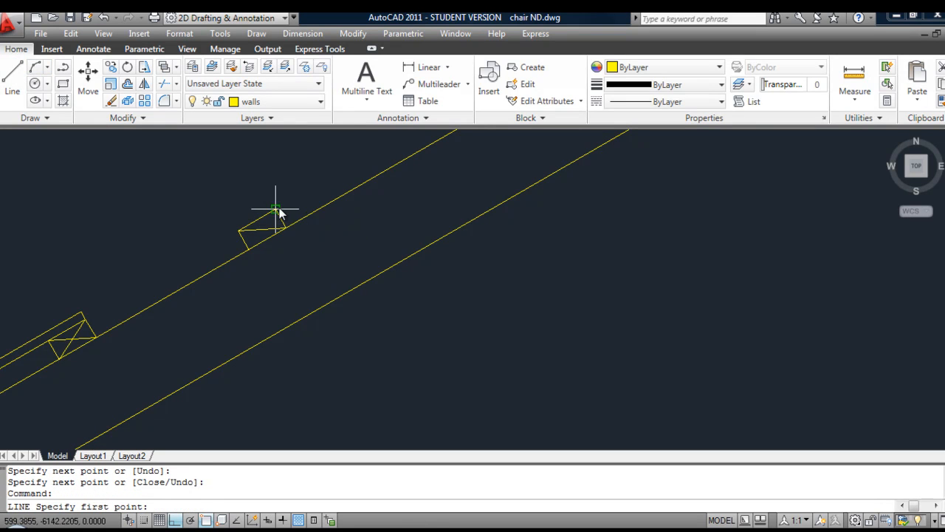
left_click(263, 230)
left_click(253, 250)
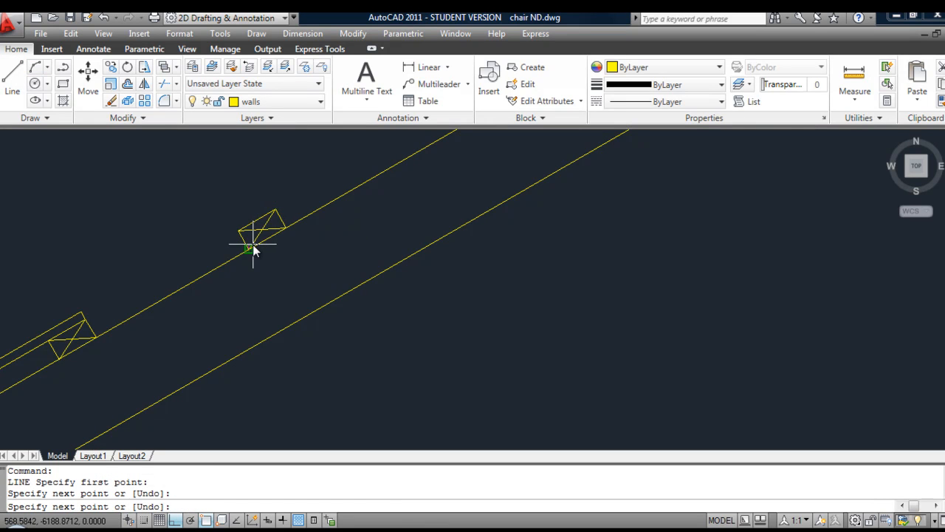
key("Return")
Draw a line from the second batten's upper outer corner down to the upper end of the first tile.
middle_click_drag(253, 200, 447, 185)
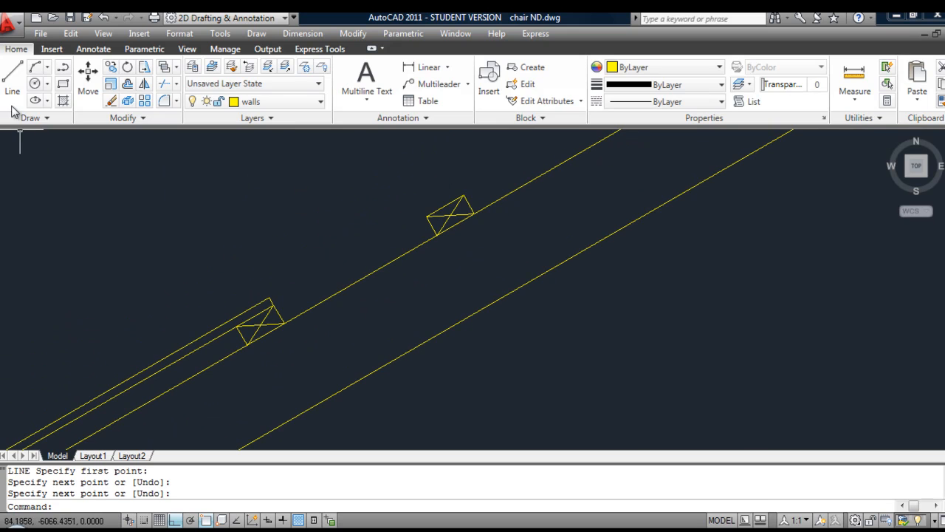
left_click(11, 80)
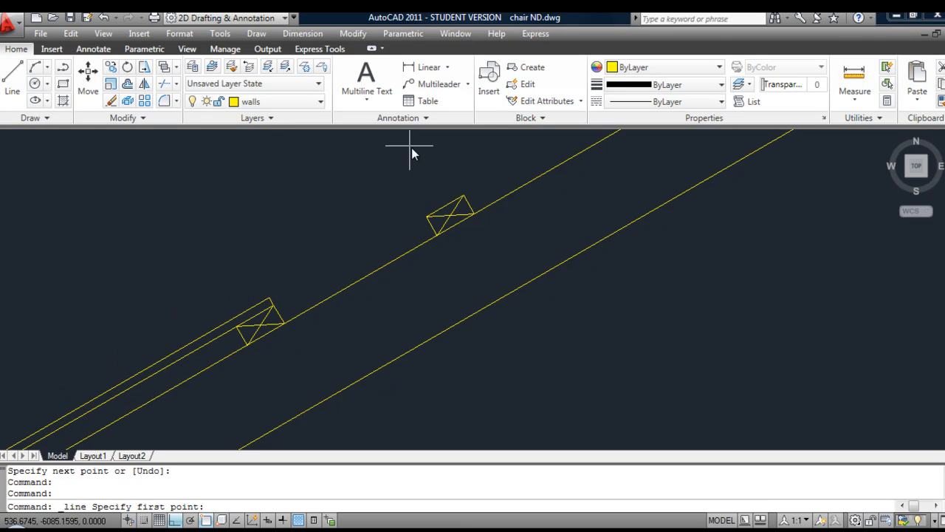
left_click(462, 196)
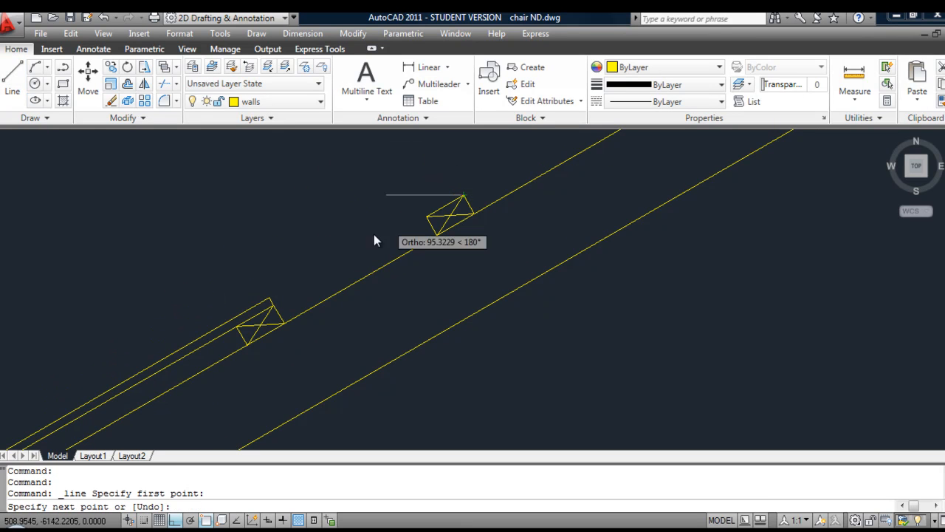
left_click(268, 297)
key("Return")
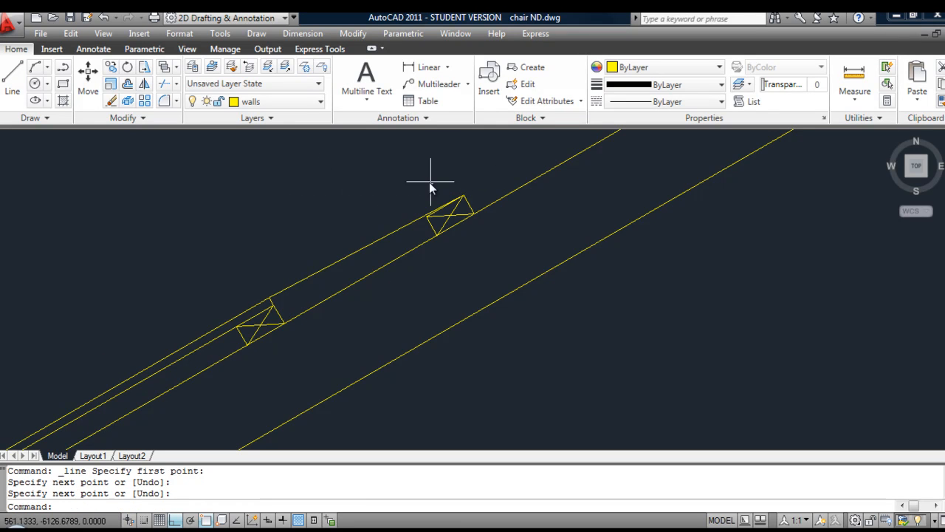
Offset the second tile's underside line 10 outward to form the tile's thickness.
left_click(128, 84)
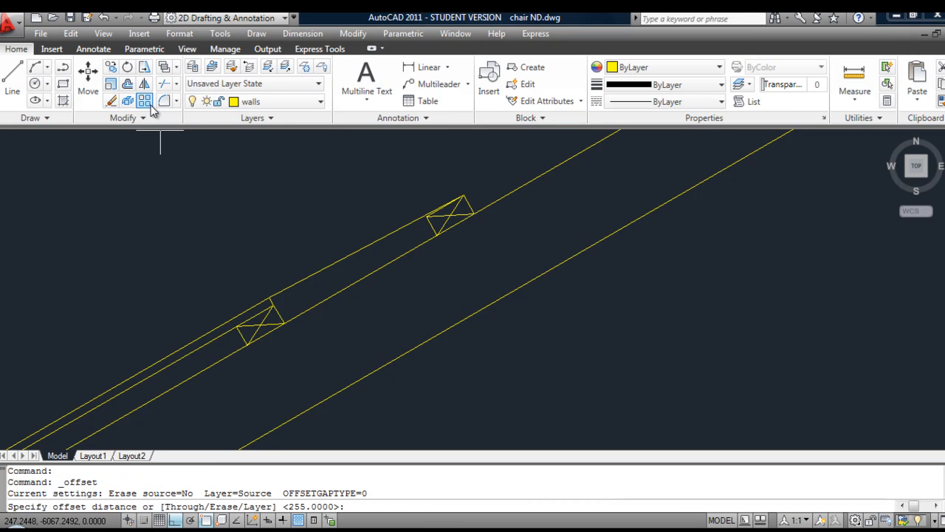
type("10")
key("Return")
left_click(362, 250)
left_click(346, 221)
key("Return")
Close the second tile's upper end with a short line joining its top line to the batten corner.
left_click(12, 77)
scroll(513, 187, "up", 3)
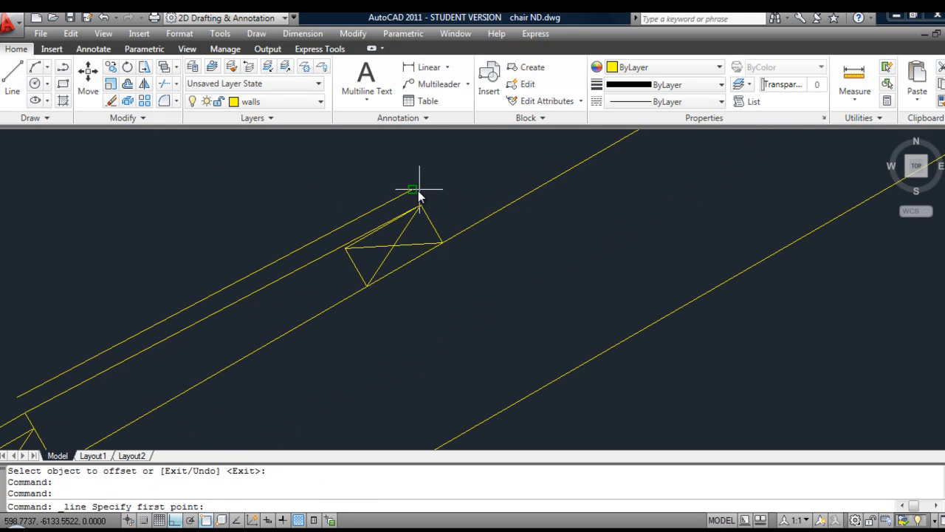
left_click(418, 192)
left_click(420, 207)
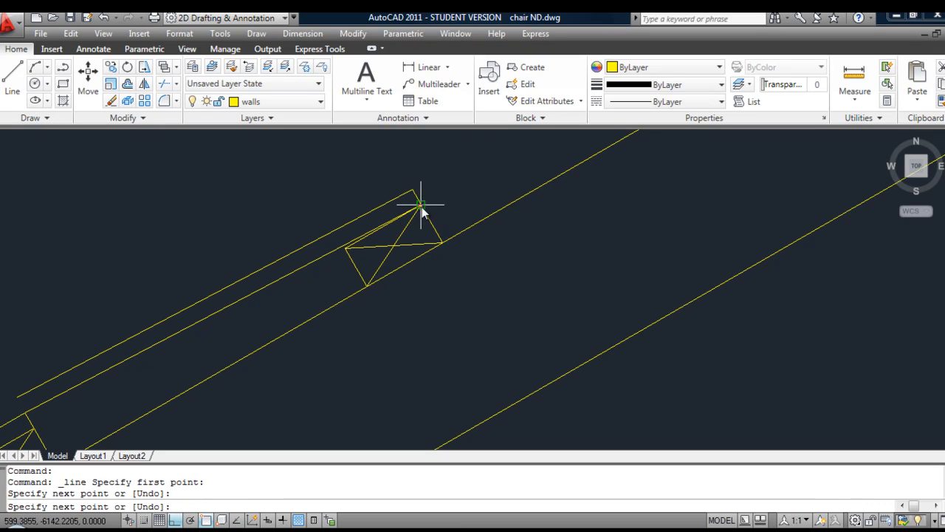
key("Return")
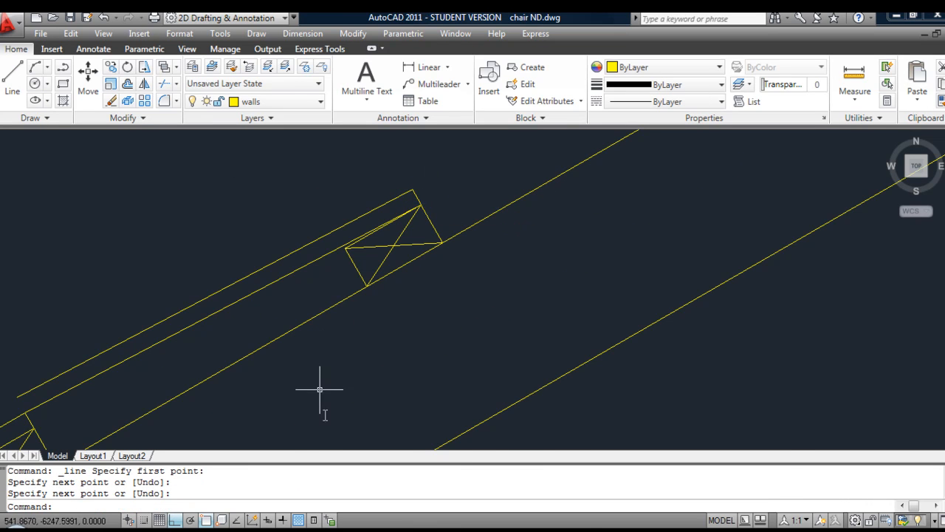
Check the tile length in the eaves dimensions PDF and try to offset the second tile's upper end line 320 down the slope.
left_click(405, 530)
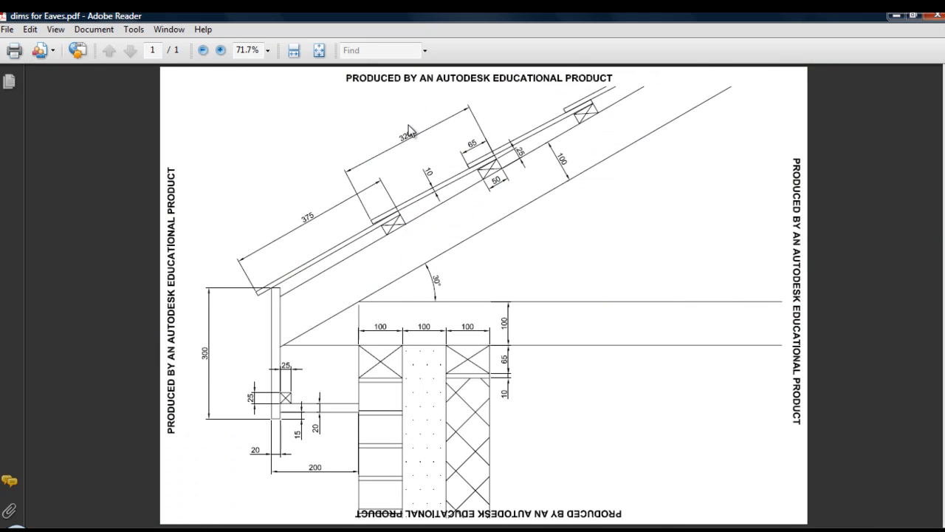
left_click(214, 529)
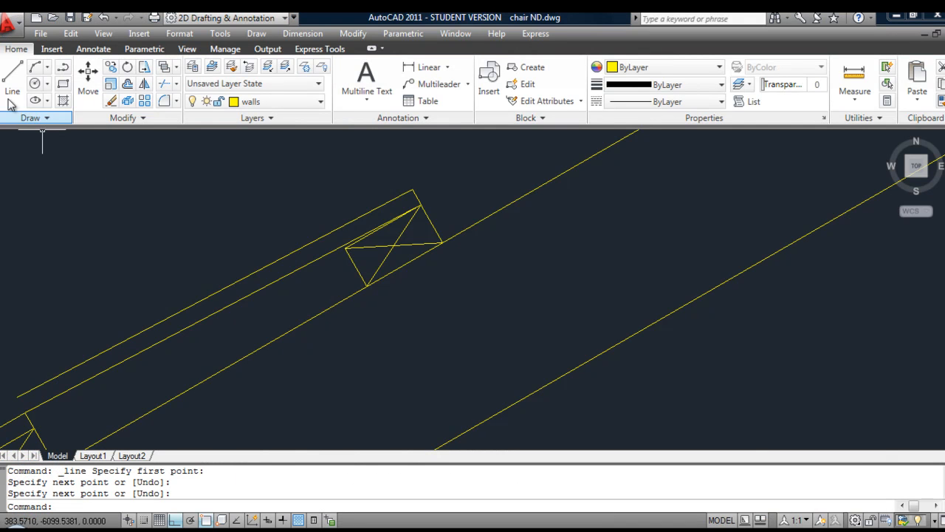
left_click(129, 86)
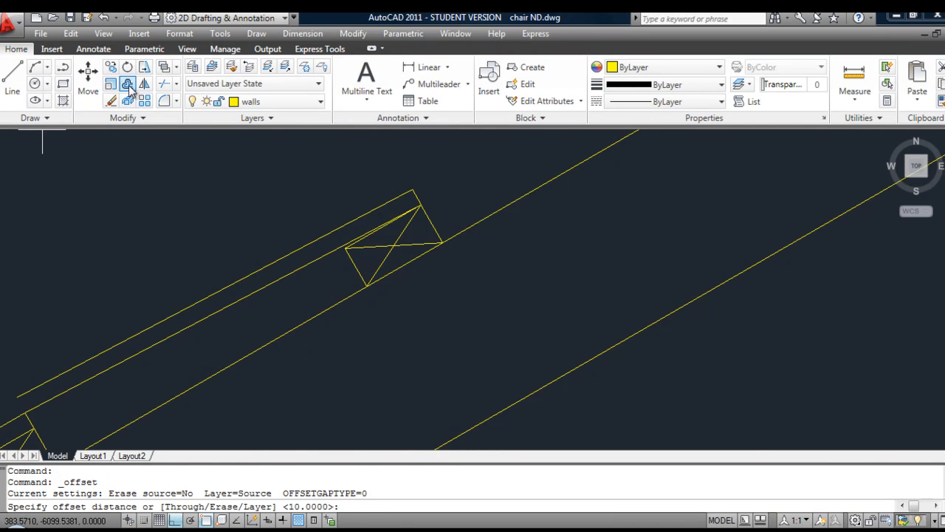
key("Return")
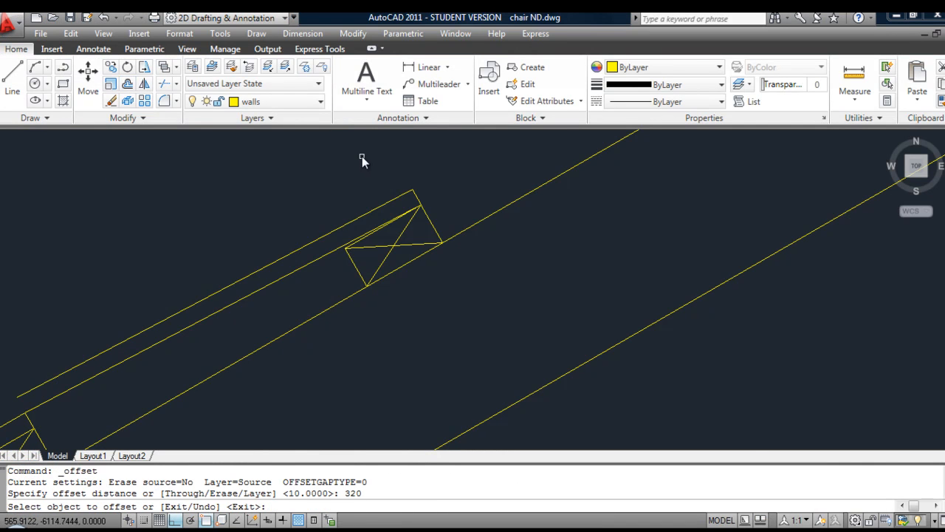
left_click(419, 199)
left_click(211, 239)
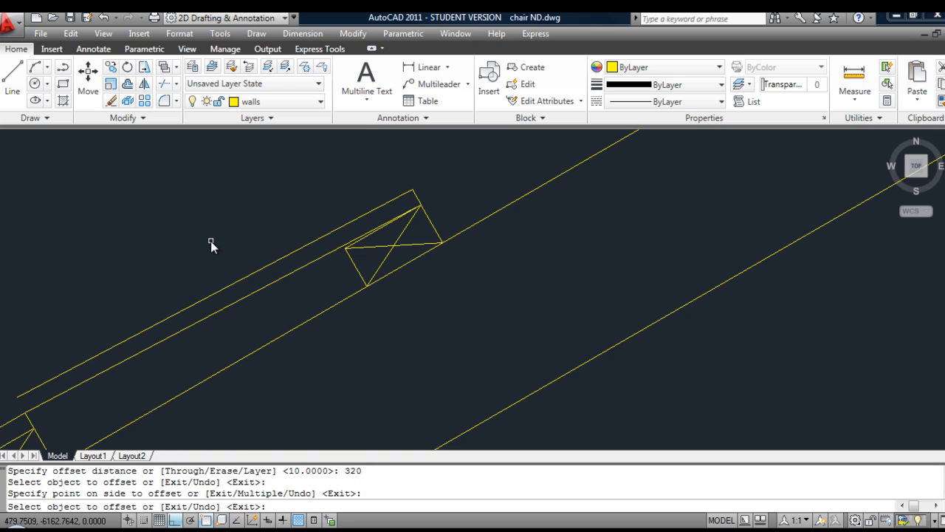
Undo the 320 offset of the second tile's end line.
mouse_move(209, 240)
middle_mouse_down()
mouse_move(410, 156)
mouse_move(377, 177)
middle_mouse_up()
mouse_move(280, 219)
middle_mouse_down()
mouse_move(488, 177)
mouse_move(211, 299)
mouse_move(268, 257)
middle_mouse_up()
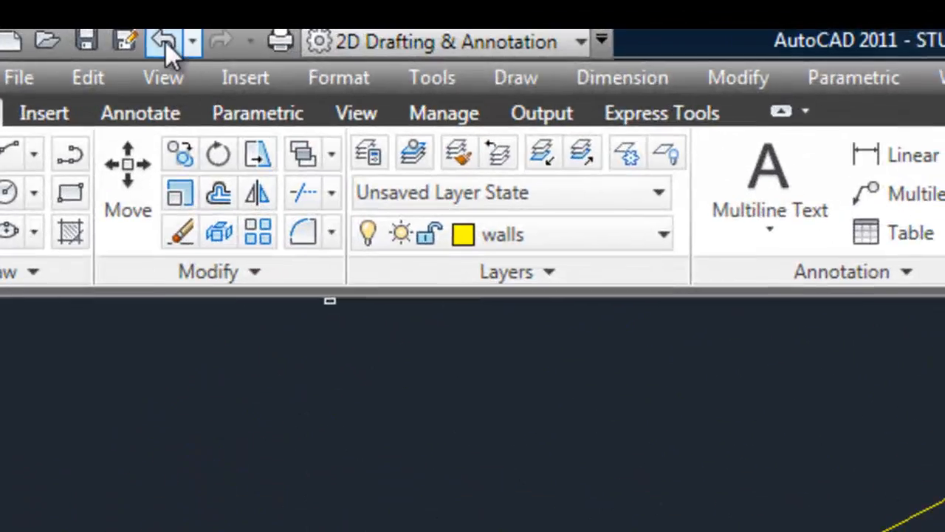
left_click(165, 42)
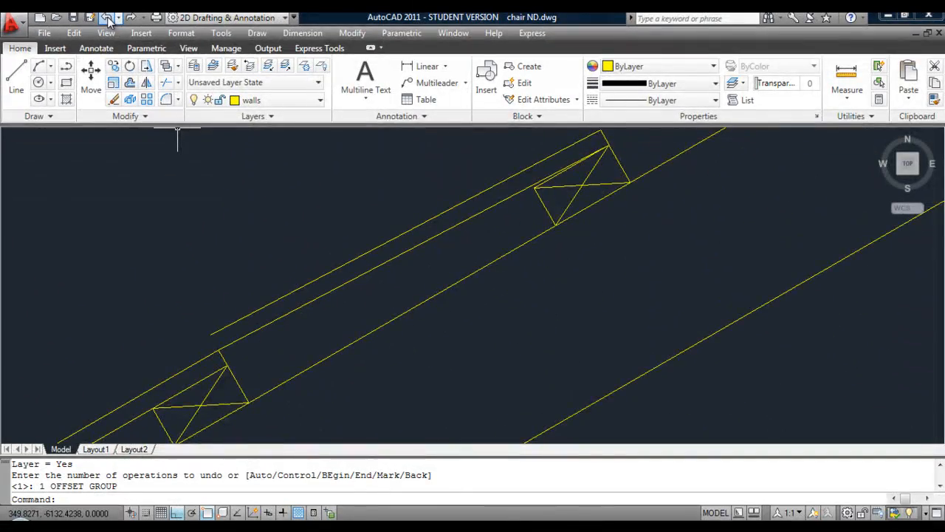
Undo the second tile's upper end line and redraw it from the end of the tile's top line to the batten corner.
left_click(107, 21)
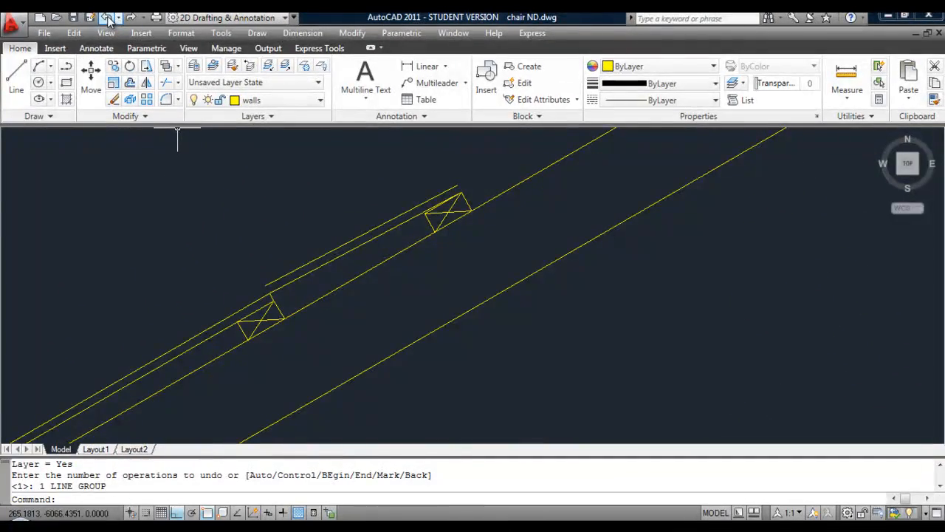
left_click(16, 74)
scroll(538, 200, "up", 5)
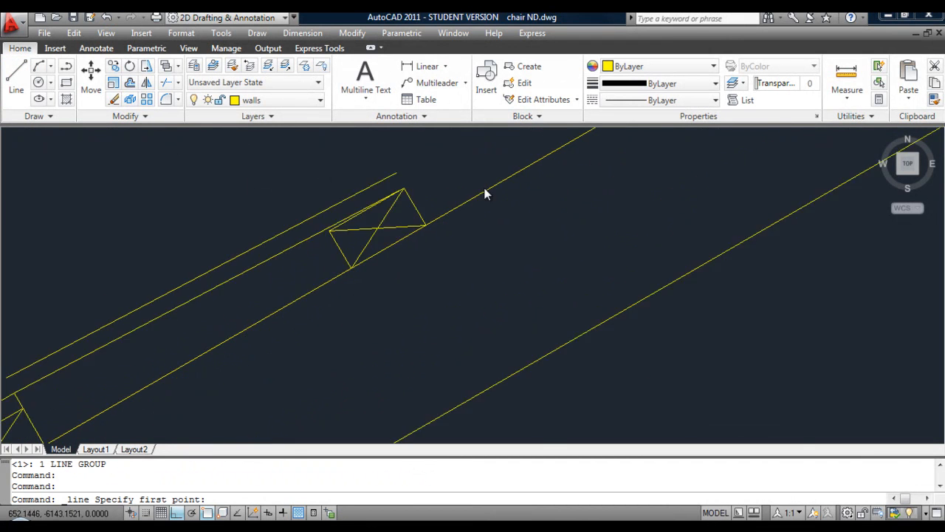
middle_click_drag(367, 233, 371, 281)
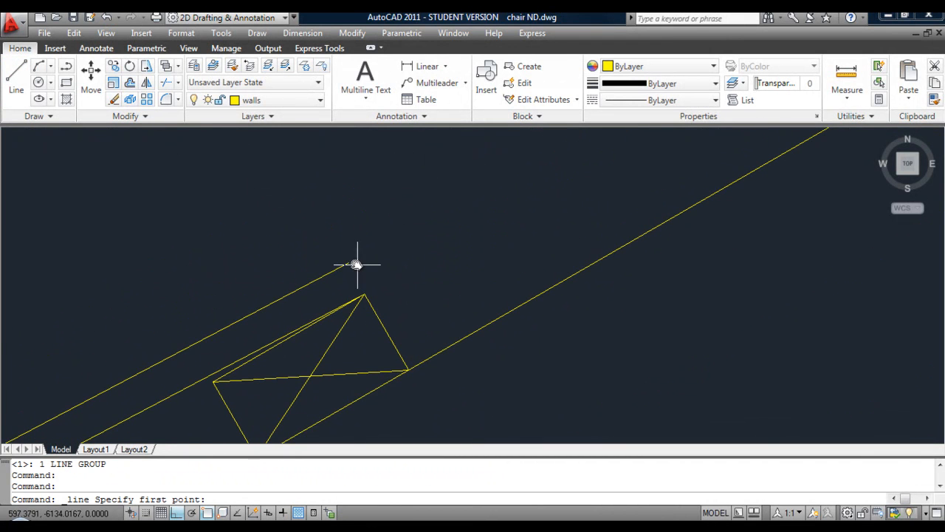
left_click(349, 263)
scroll(365, 294, "up", 6)
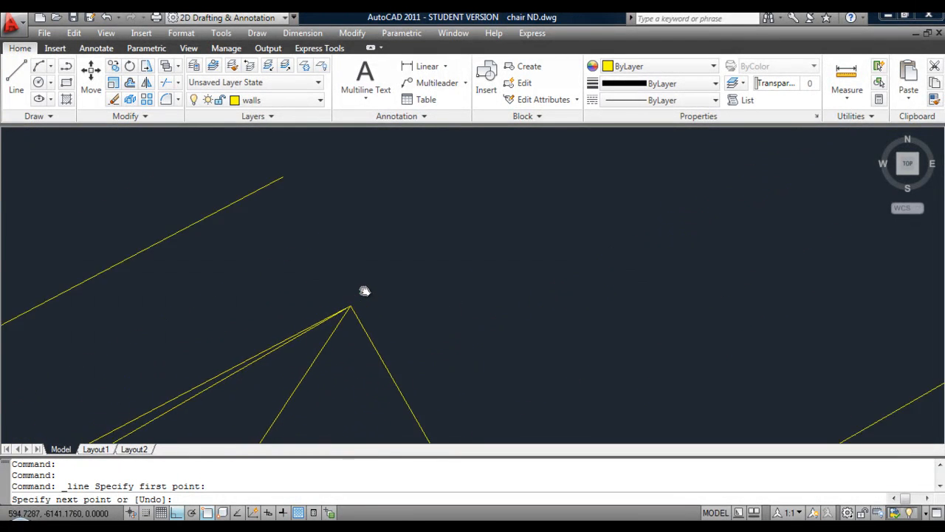
left_click(344, 313)
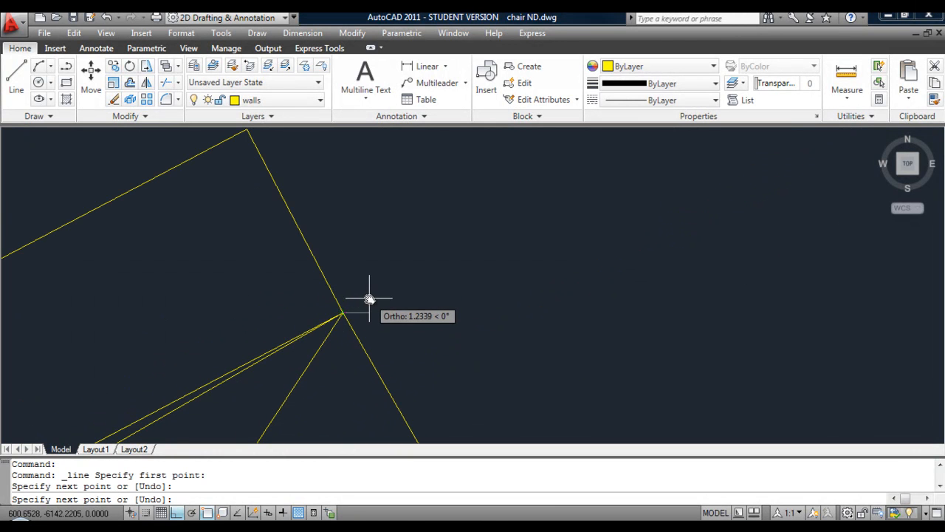
key("Return")
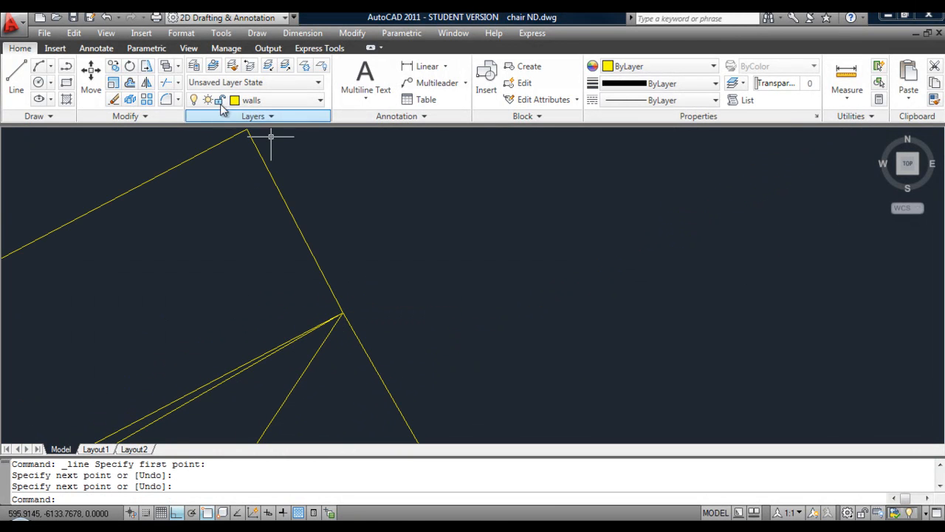
Offset the second tile's upper end line 320 down the slope to mark the tile's lower end.
left_click(130, 83)
type("320")
key("Return")
left_click(281, 197)
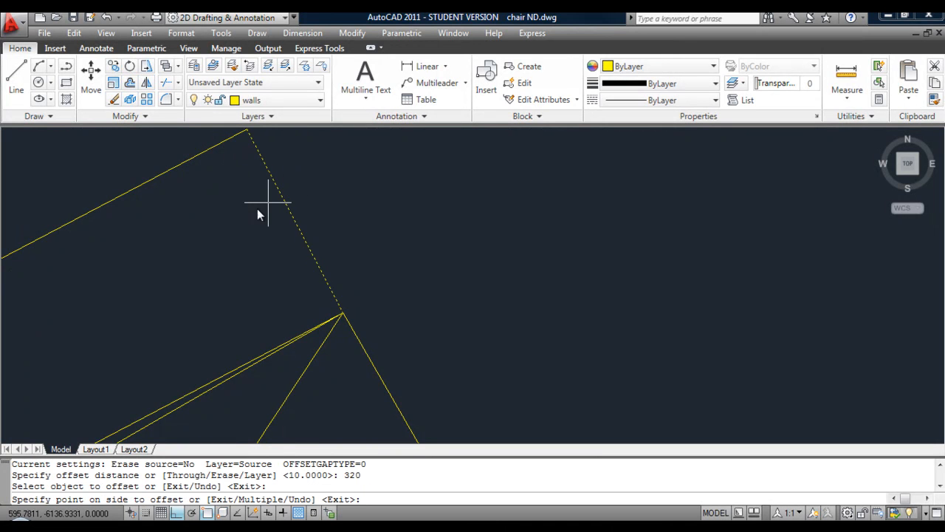
left_click(235, 238)
key("Return")
Extend the second tile's top and underside lines down to its lower end line.
scroll(238, 237, "down", 5)
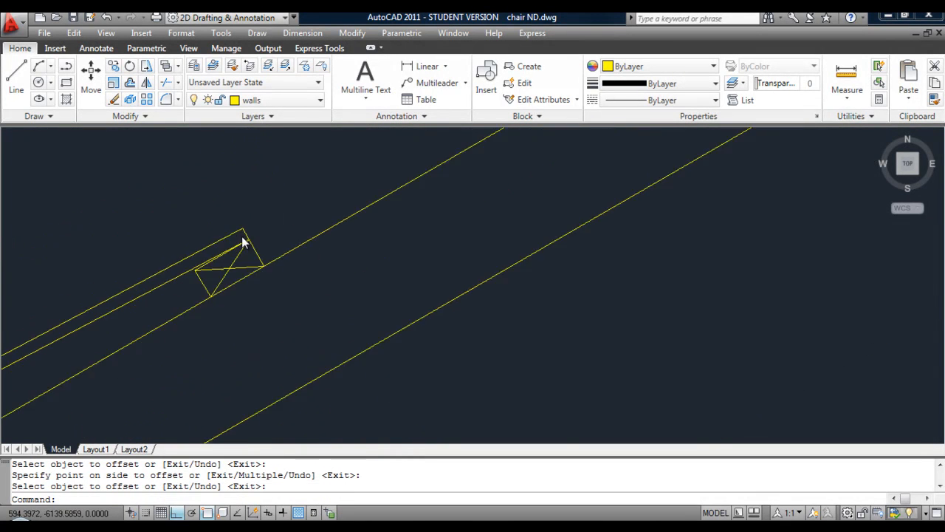
middle_click_drag(229, 250, 482, 176)
scroll(229, 285, "up", 2)
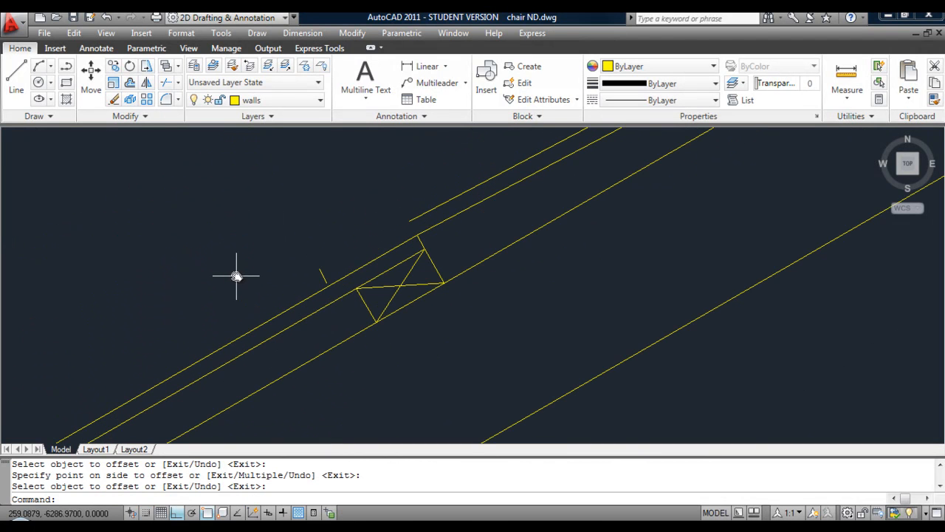
left_click(177, 84)
left_click(193, 131)
key("Return")
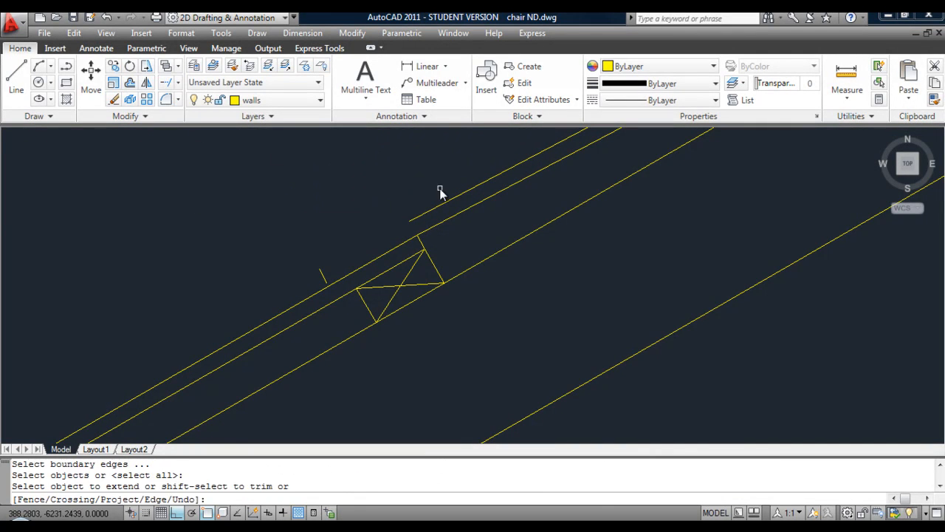
left_click(441, 209)
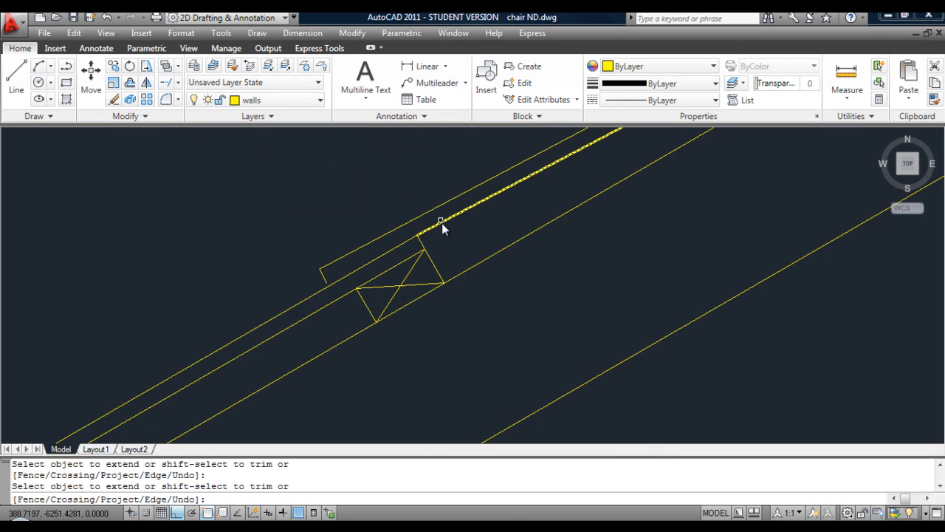
left_click(443, 224)
key("Return")
Copy the second tile with its batten up the slope, from the first batten's lower-right corner to the second batten's matching corner.
scroll(449, 231, "down", 2)
mouse_move(468, 226)
middle_mouse_down()
mouse_move(289, 267)
mouse_move(251, 291)
middle_mouse_up()
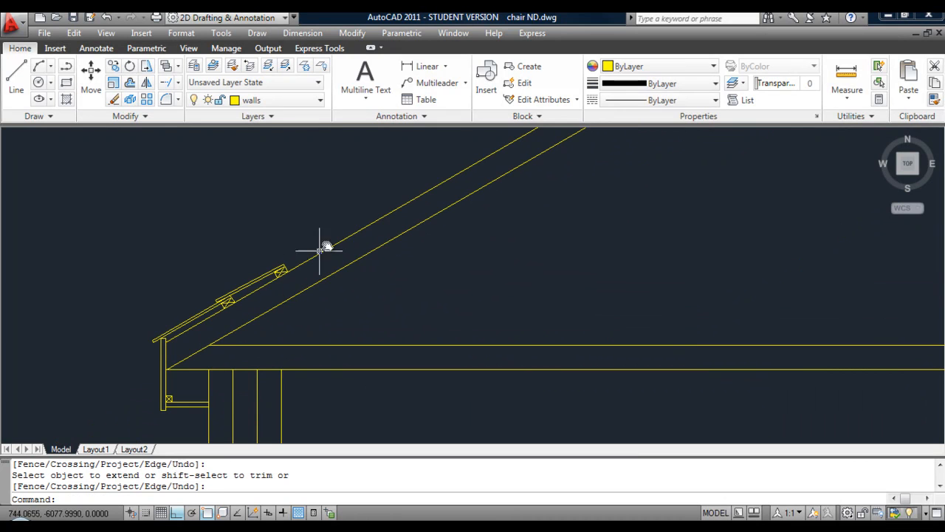
scroll(263, 288, "up", 3)
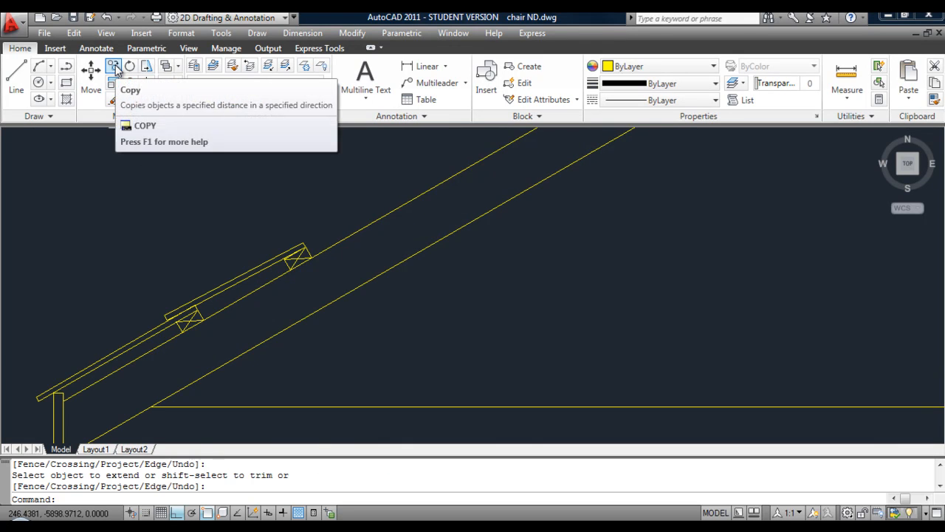
left_click(115, 68)
scroll(266, 242, "up", 2)
left_click(285, 259)
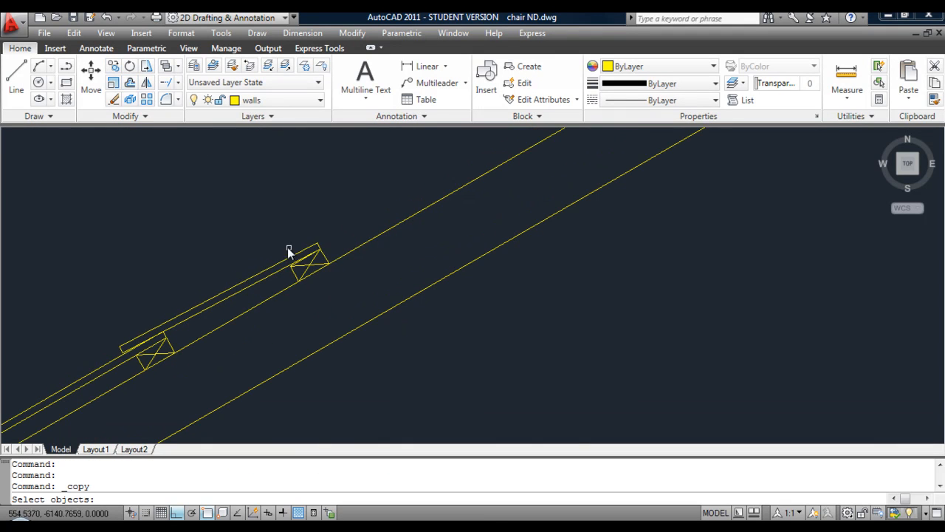
left_click(271, 235)
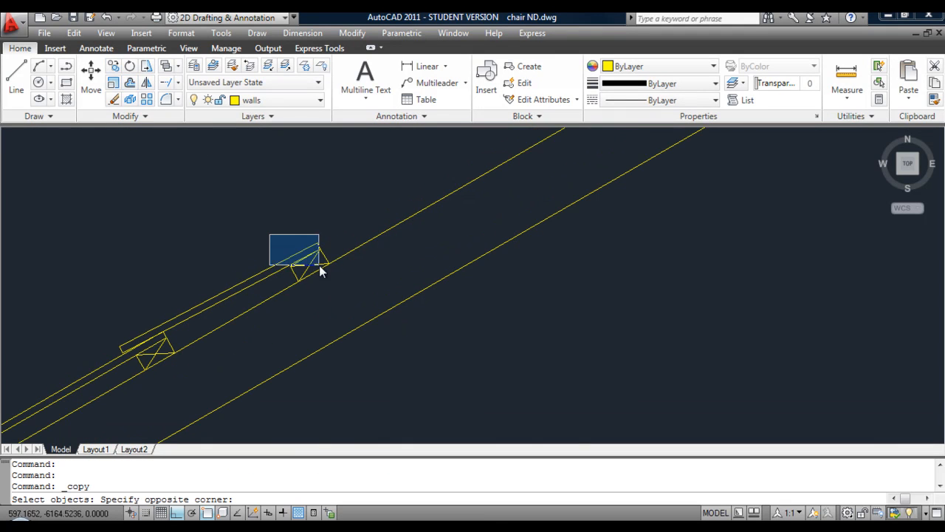
left_click(346, 299)
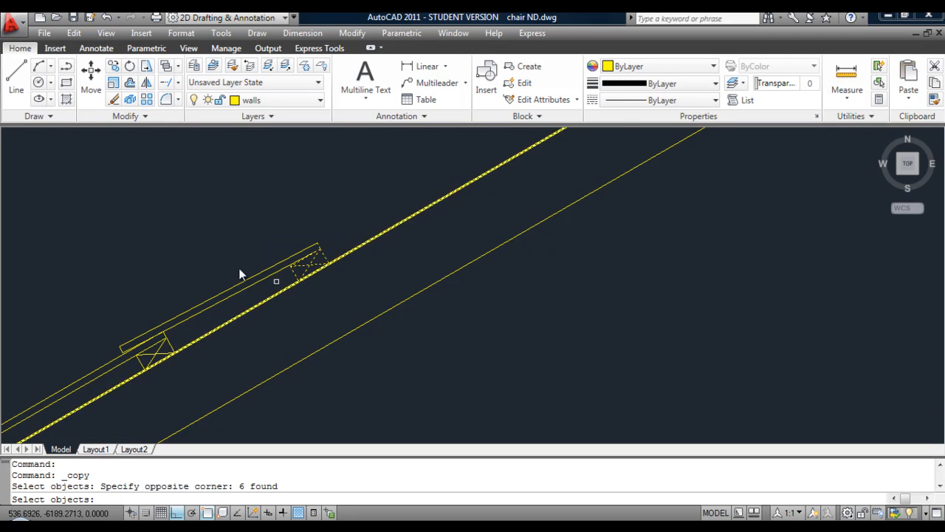
left_click(260, 279)
left_click(178, 316)
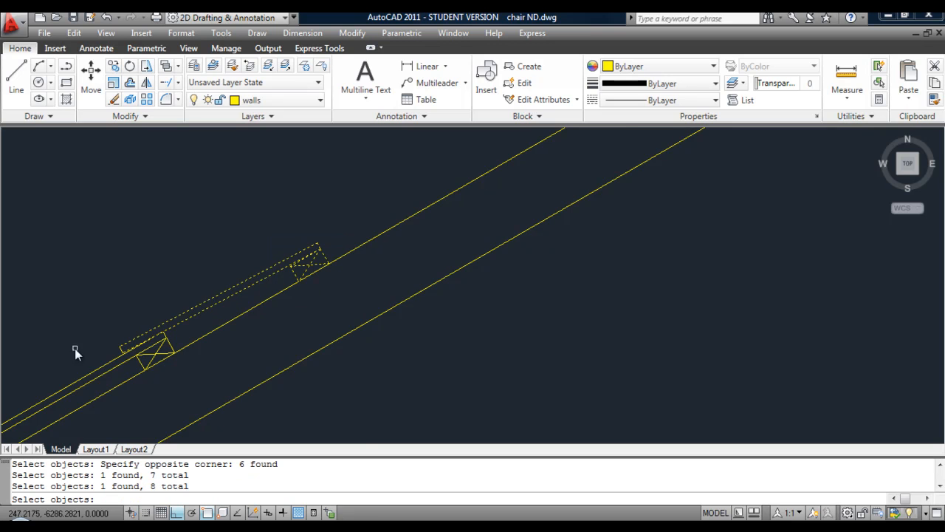
scroll(108, 360, "up", 3)
left_click(131, 343)
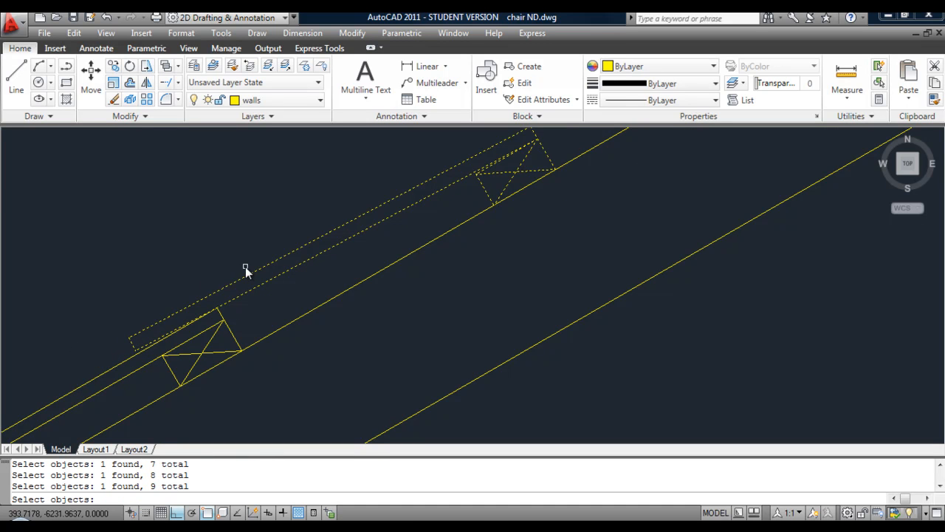
key("Return")
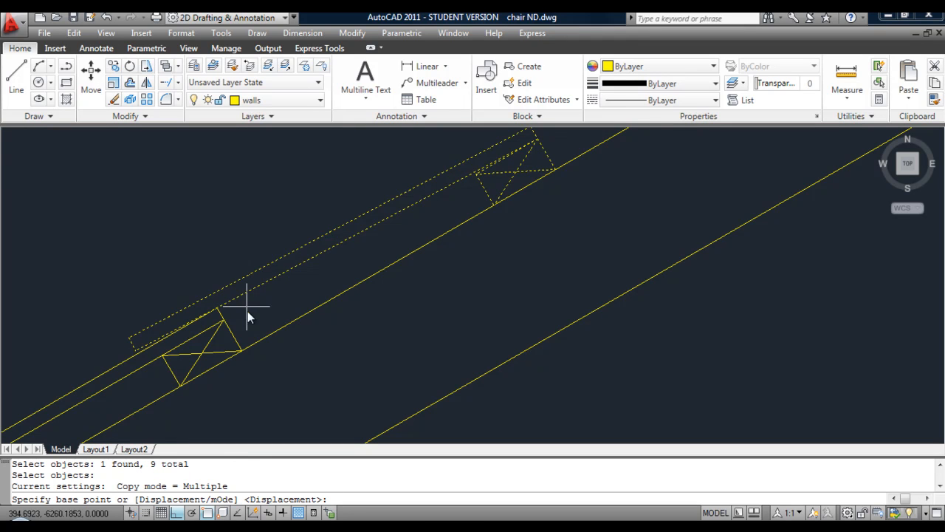
left_click(244, 351)
middle_click_drag(184, 417, 119, 425)
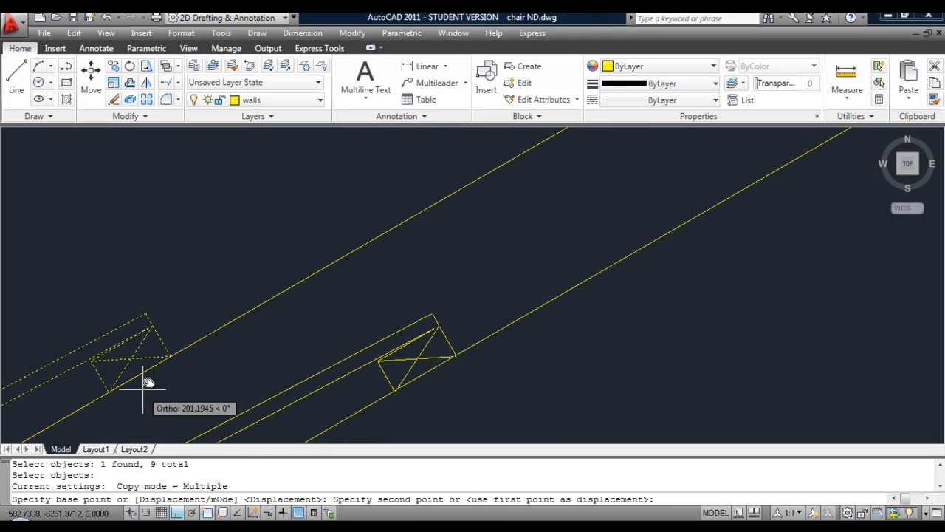
left_click(170, 356)
Place three more copies of the tile and batten up the slope, each at the previous batten's lower-right corner.
mouse_move(369, 252)
middle_mouse_down()
mouse_move(217, 327)
mouse_move(96, 370)
middle_mouse_up()
left_click(211, 294)
middle_click_drag(270, 274, 294, 285)
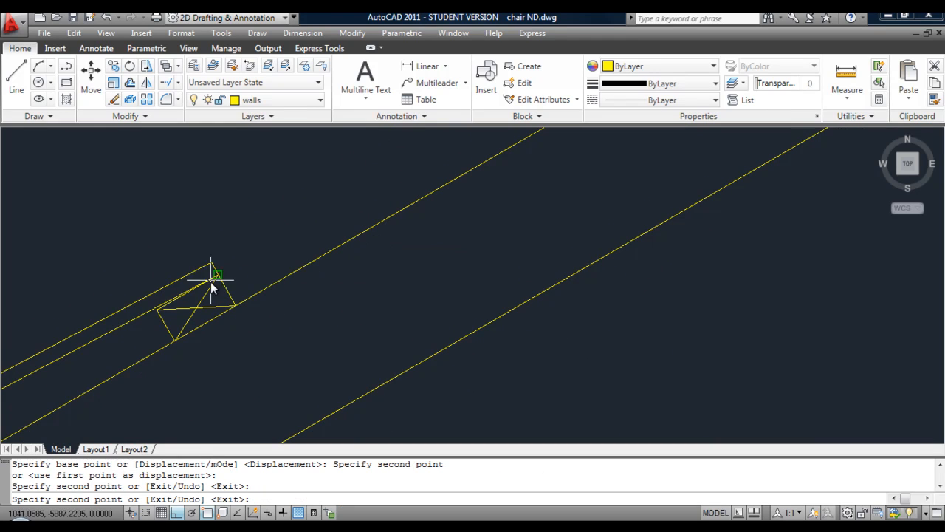
left_click(236, 311)
middle_click_drag(435, 178, 122, 321)
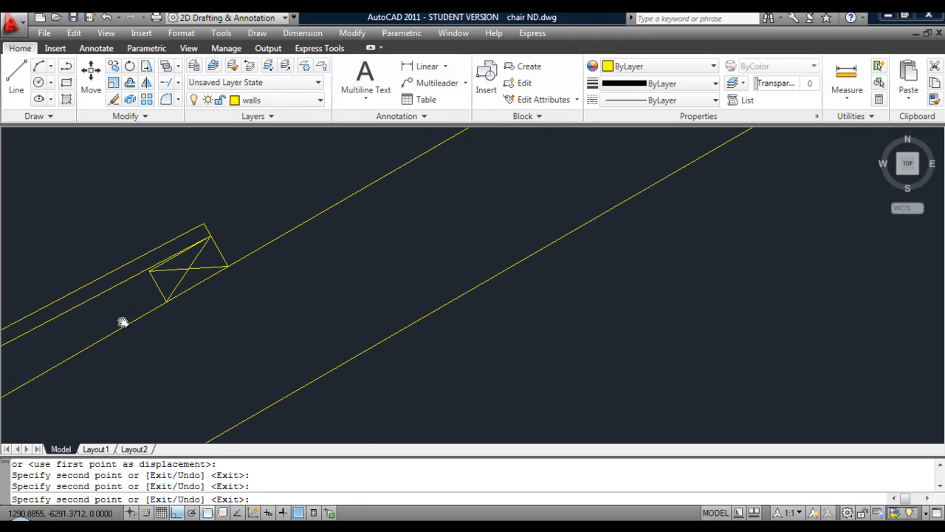
scroll(228, 266, "up", 5)
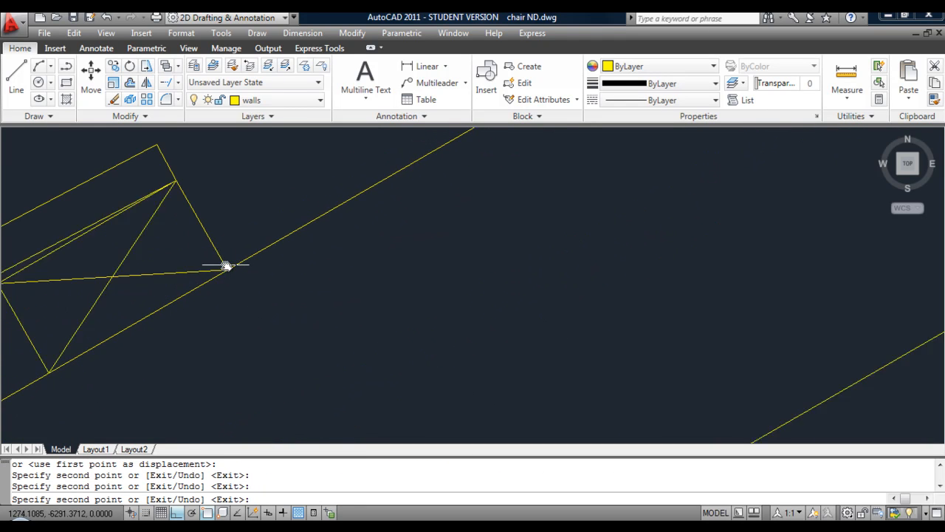
left_click(227, 272)
key("Return")
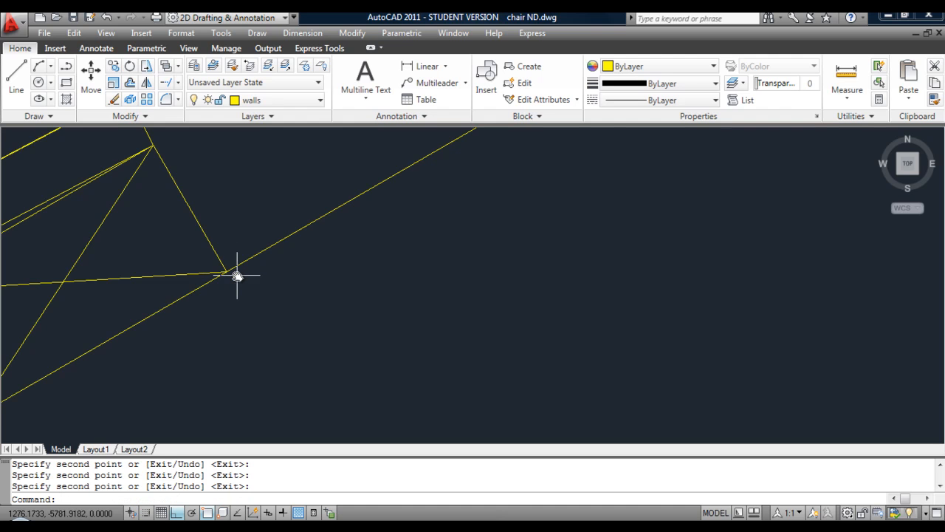
Mirror the rafter, tiles, battens, eaves and inner wall lines about the vertical axis through the ceiling's midpoint, keeping the originals.
scroll(236, 272, "down", 6)
middle_click_drag(214, 337, 395, 194)
scroll(386, 205, "down", 4)
middle_click_drag(406, 237, 140, 349)
scroll(194, 322, "down", 2)
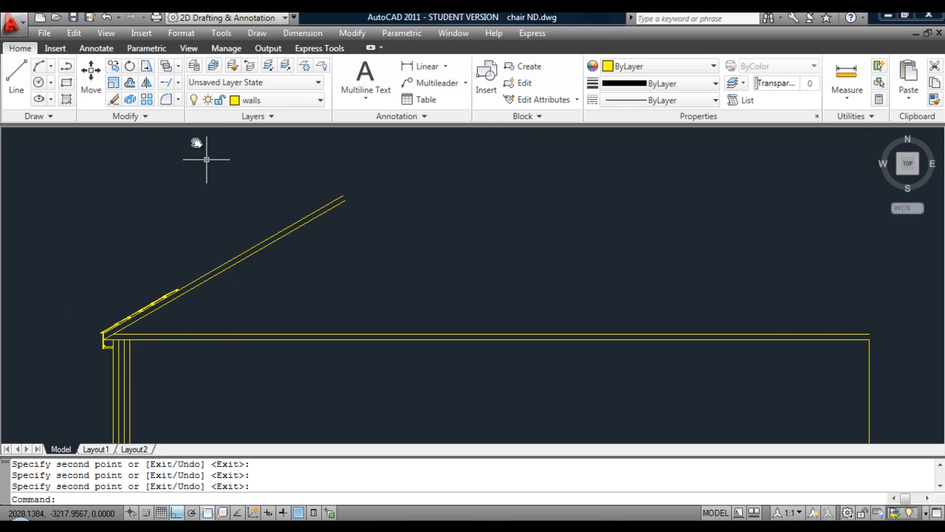
left_click(147, 85)
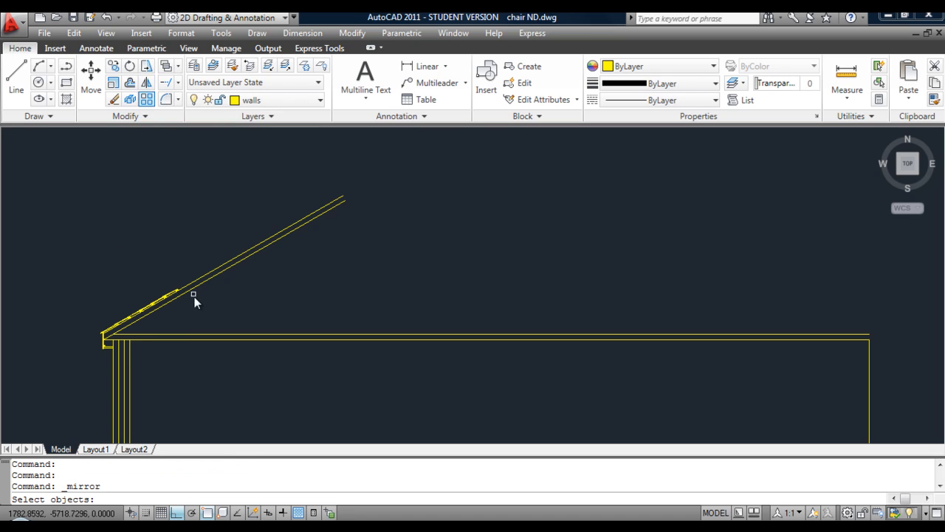
left_click(182, 325)
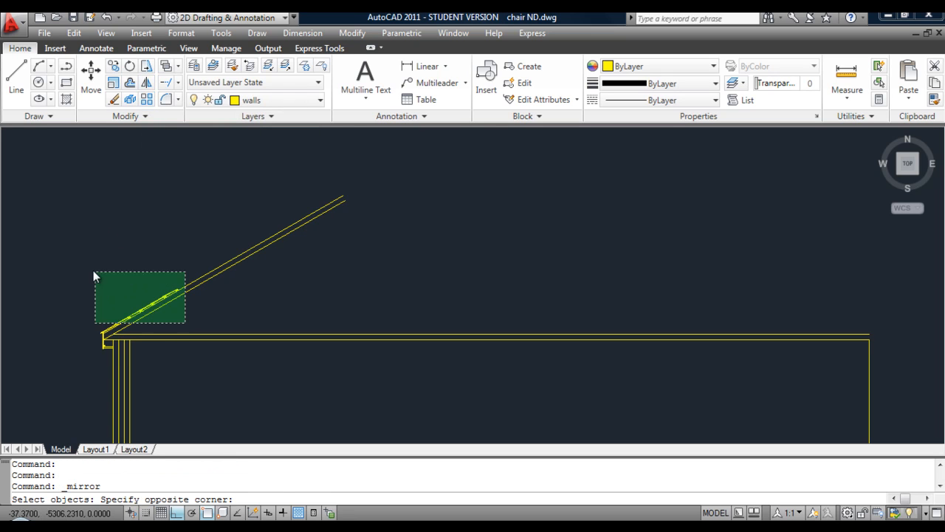
left_click(72, 256)
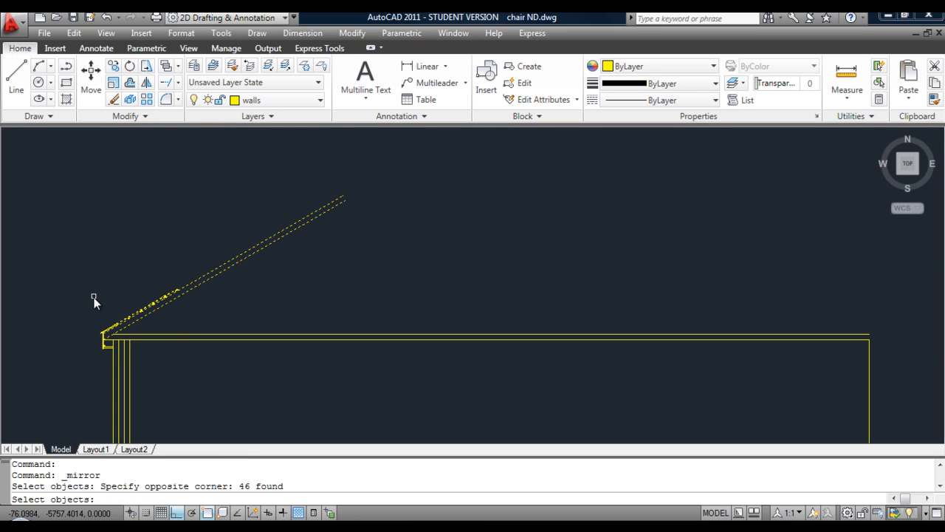
scroll(94, 299, "up", 2)
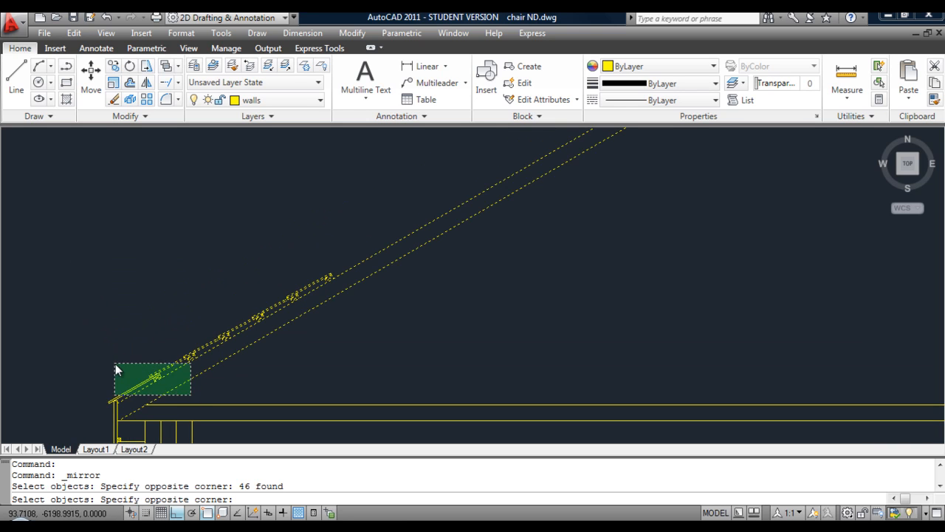
left_click(88, 345)
middle_click_drag(83, 303, 200, 119)
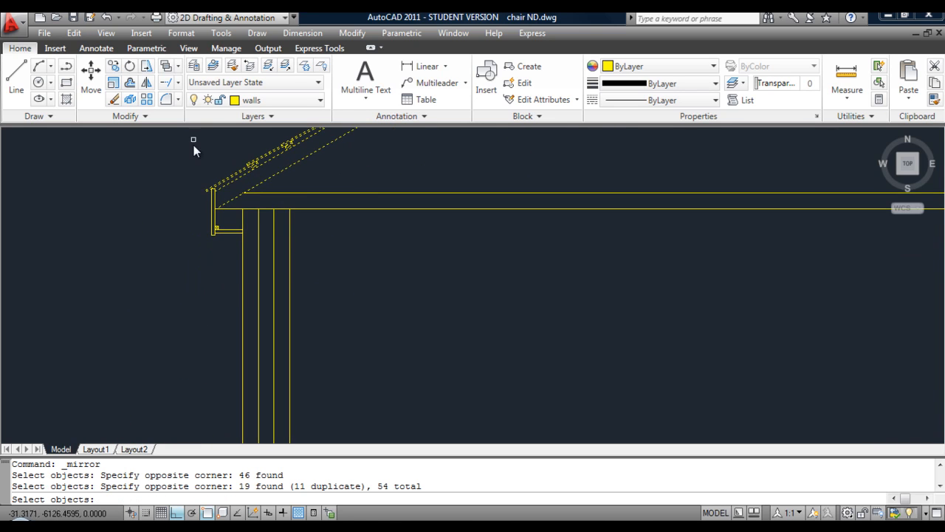
left_click(194, 169)
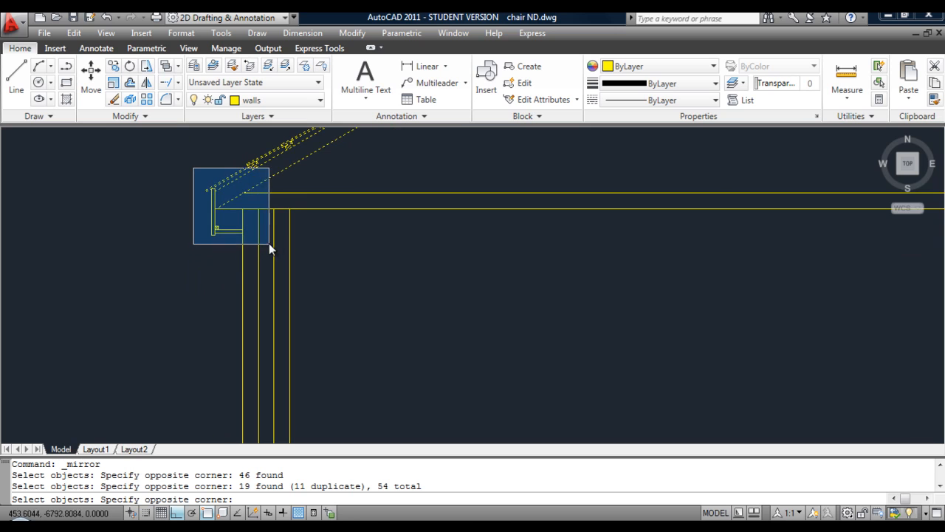
left_click(271, 238)
left_click(307, 241)
left_click(257, 226)
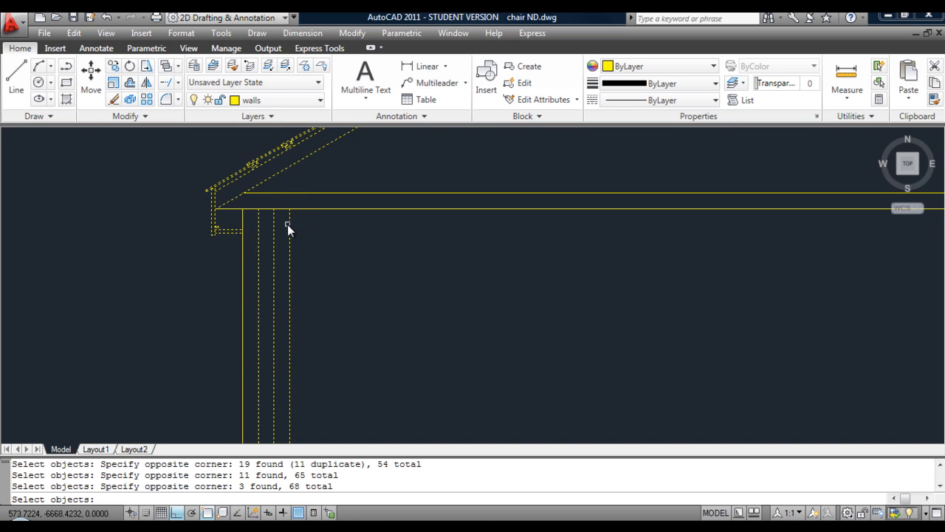
scroll(424, 254, "down", 5)
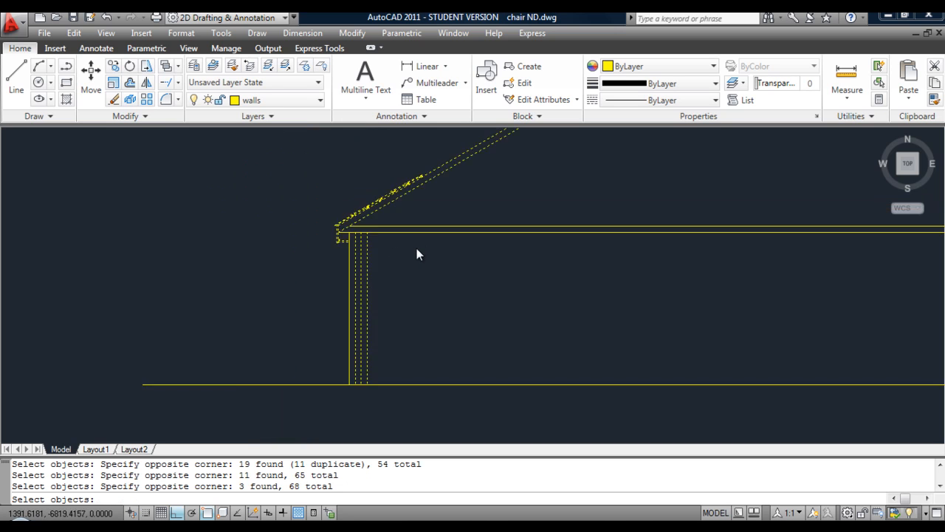
middle_click_drag(431, 257, 286, 257)
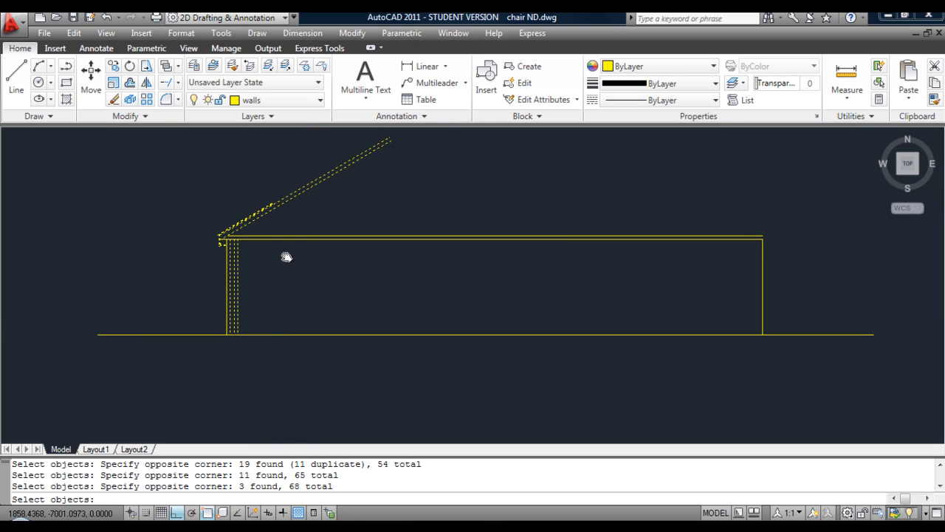
key("Return")
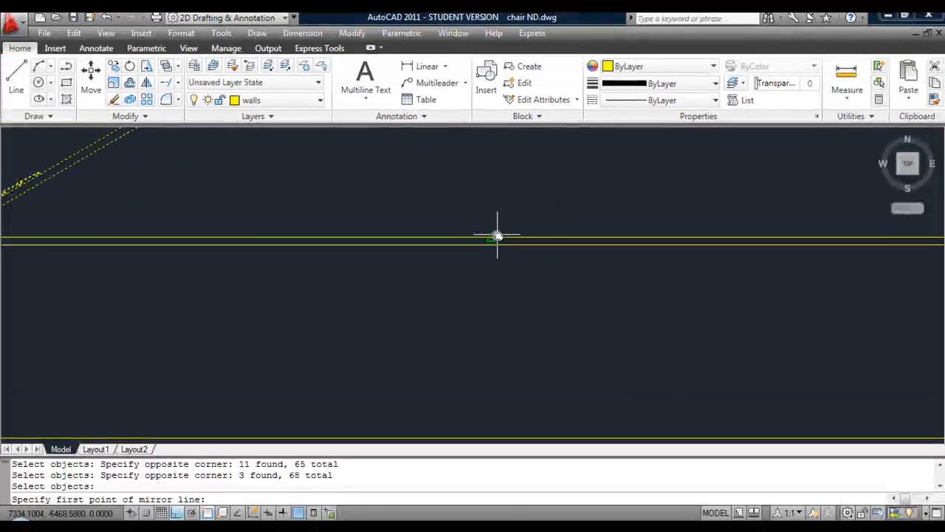
left_click(497, 236)
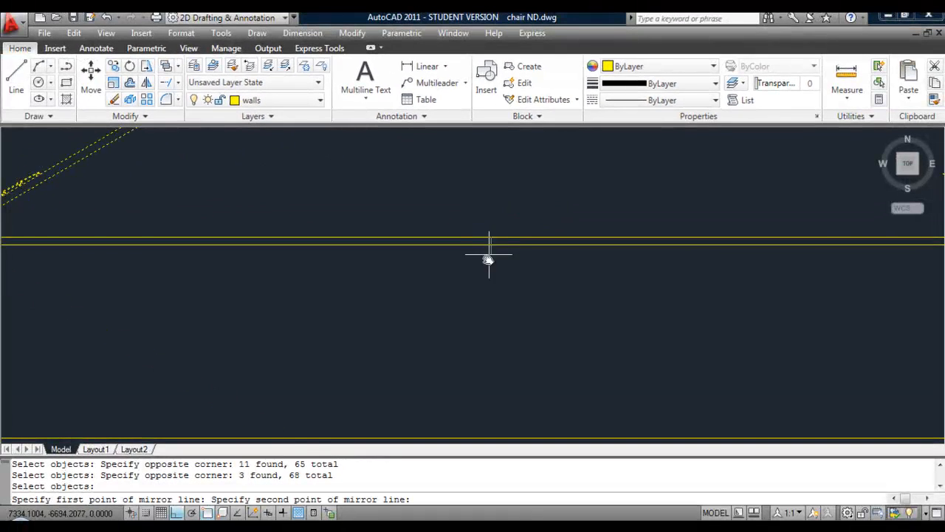
left_click(495, 313)
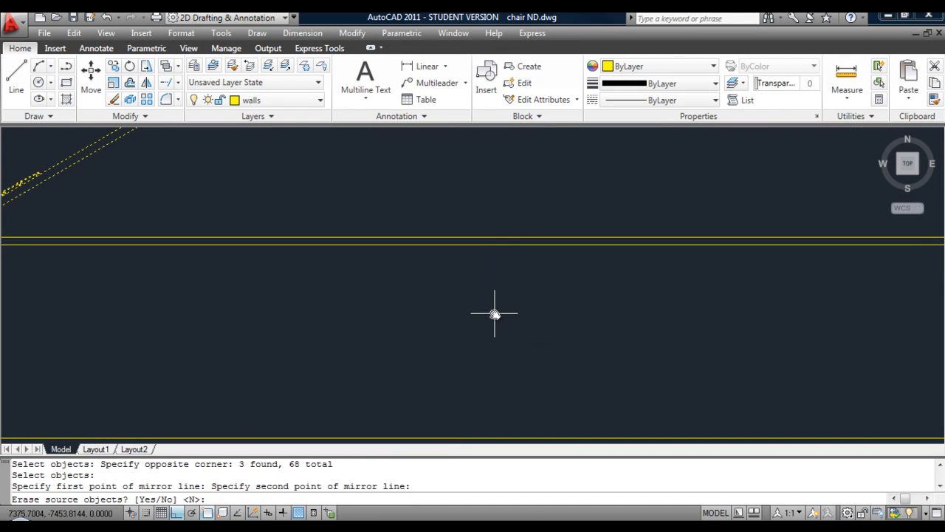
key("Return")
scroll(517, 312, "down", 3)
middle_click_drag(553, 310, 443, 291)
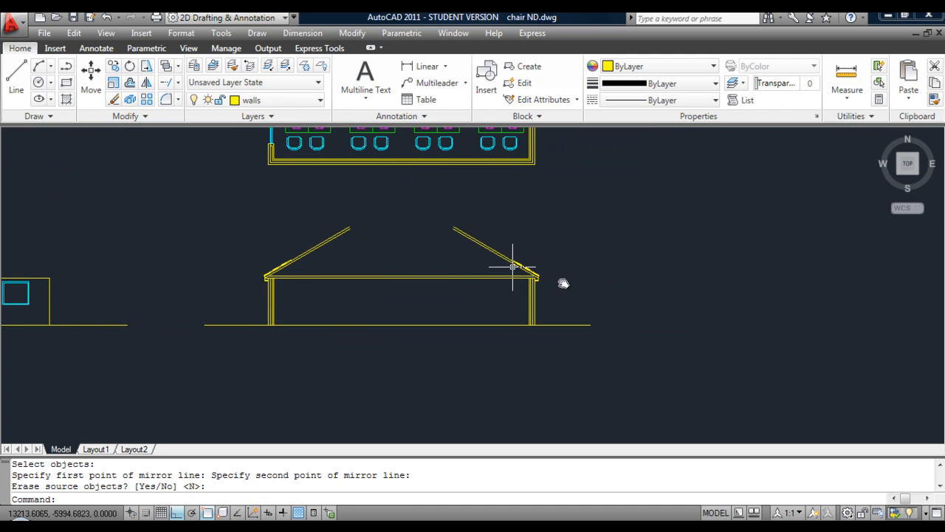
Fillet the lower and then the upper rafter lines of both roof slopes with radius 0 so each pair meets at the ridge.
scroll(517, 269, "up", 6)
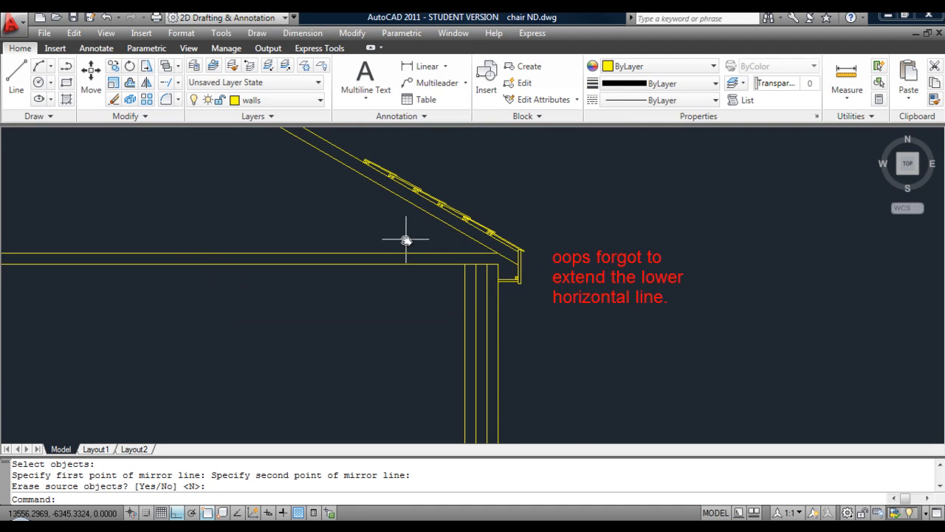
scroll(394, 249, "down", 4)
mouse_move(337, 230)
middle_mouse_down()
mouse_move(555, 350)
mouse_move(325, 185)
mouse_move(466, 390)
mouse_move(502, 360)
middle_mouse_up()
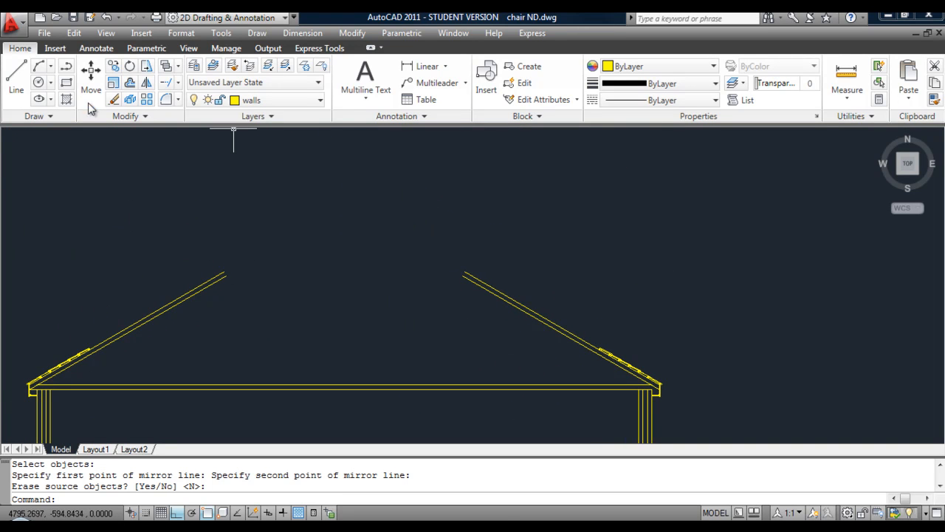
left_click(167, 101)
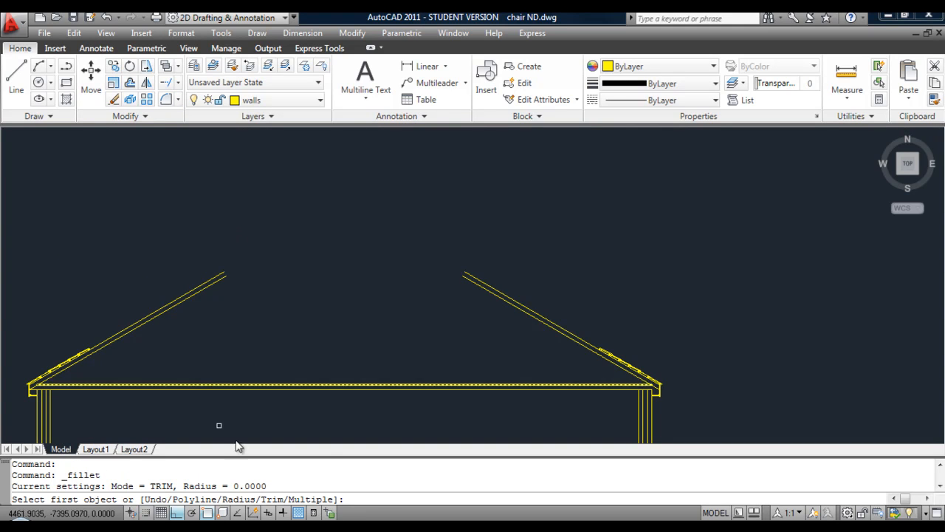
left_click(228, 282)
left_click(466, 282)
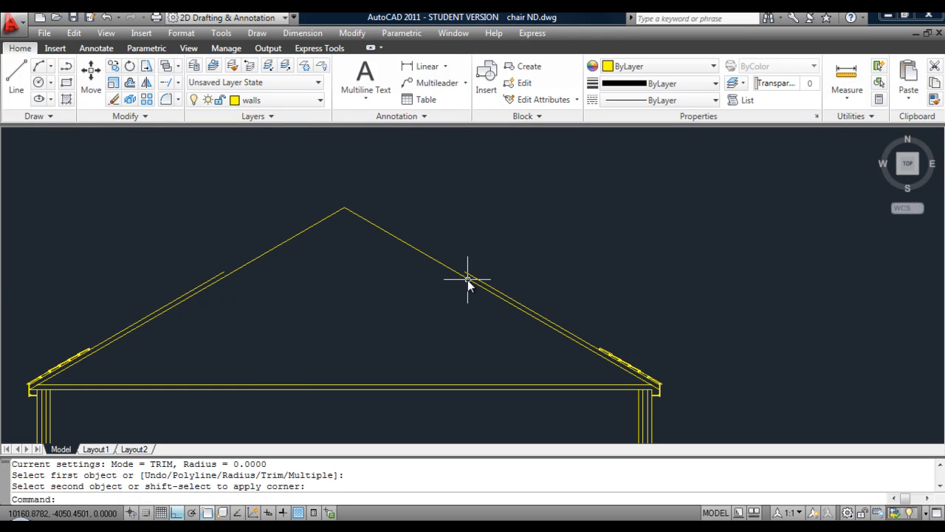
key("Return")
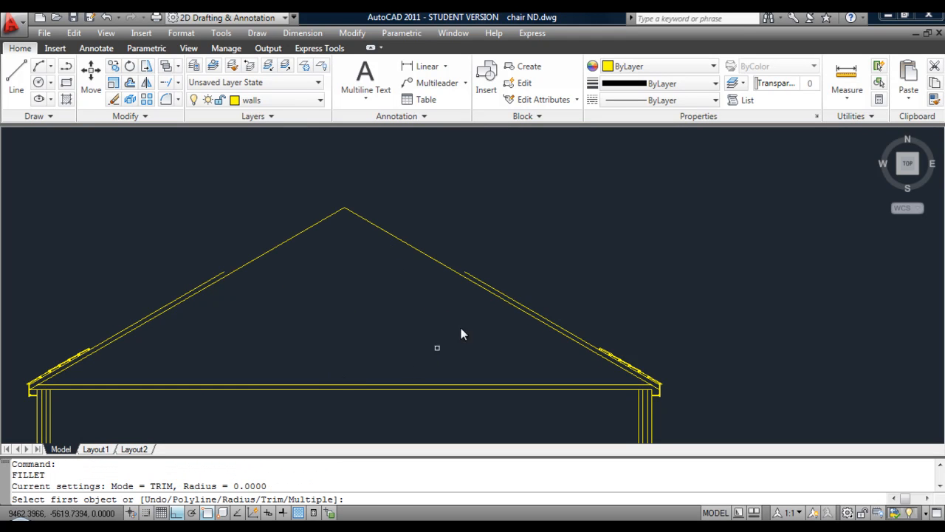
left_click(475, 276)
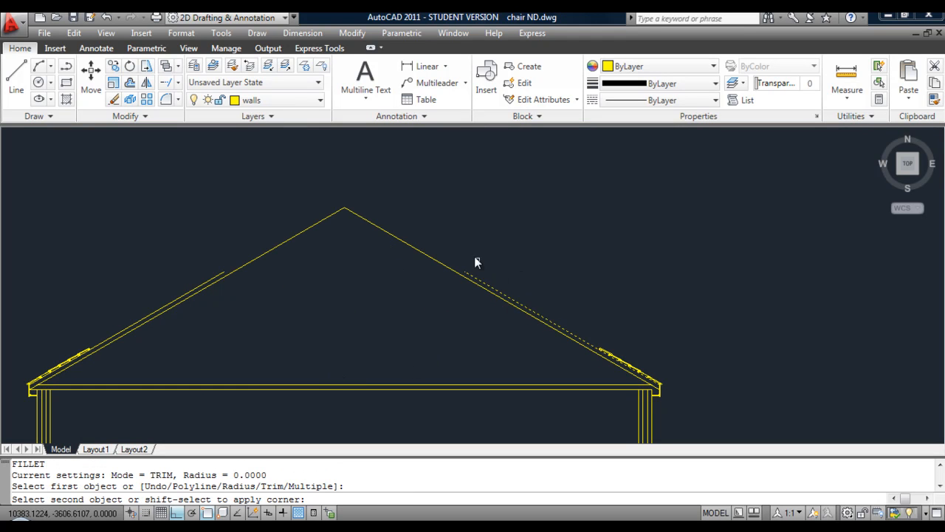
left_click(220, 271)
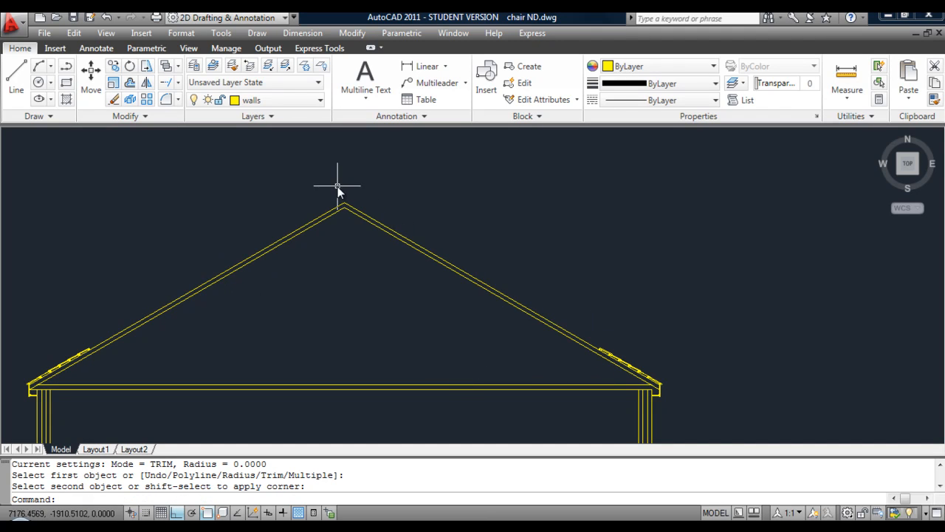
Draw a horizontal line from the section's roof apex leftward across and beyond the front elevation to project the ridge height.
scroll(339, 198, "down", 4)
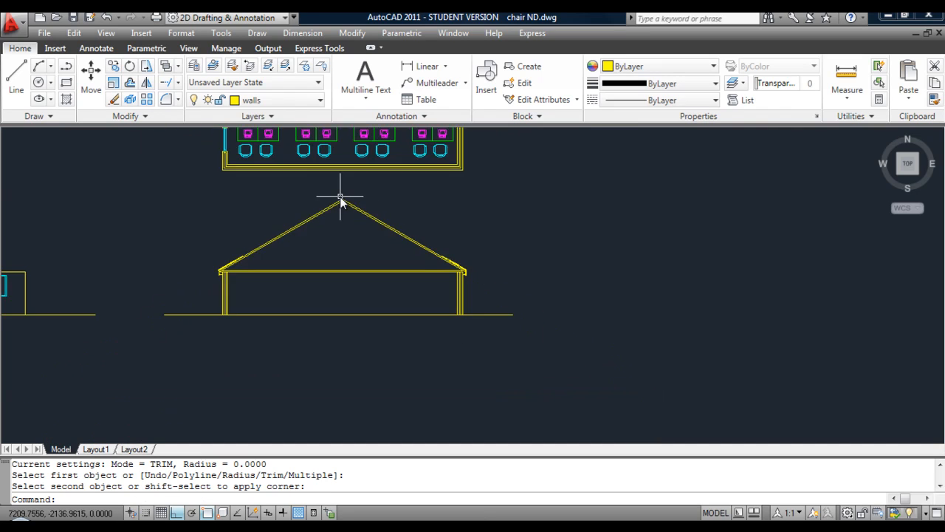
middle_click_drag(333, 201, 698, 299)
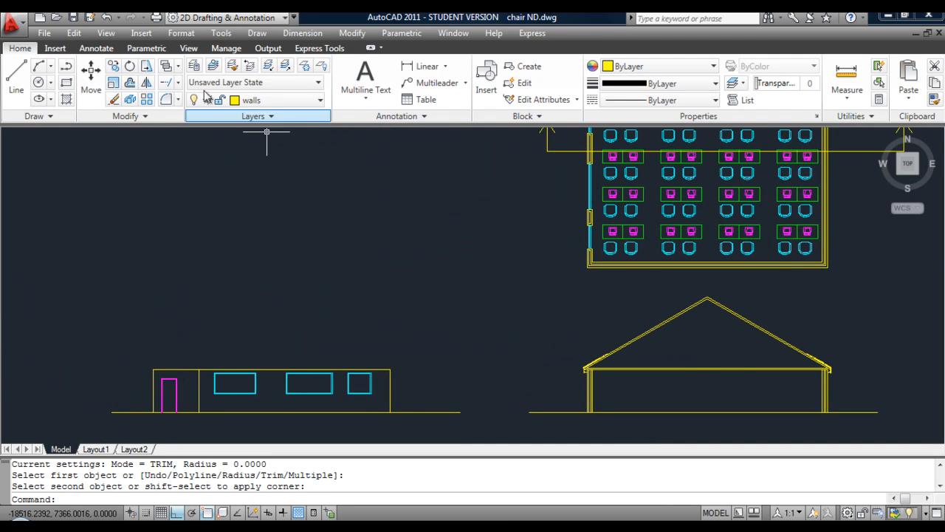
left_click(12, 79)
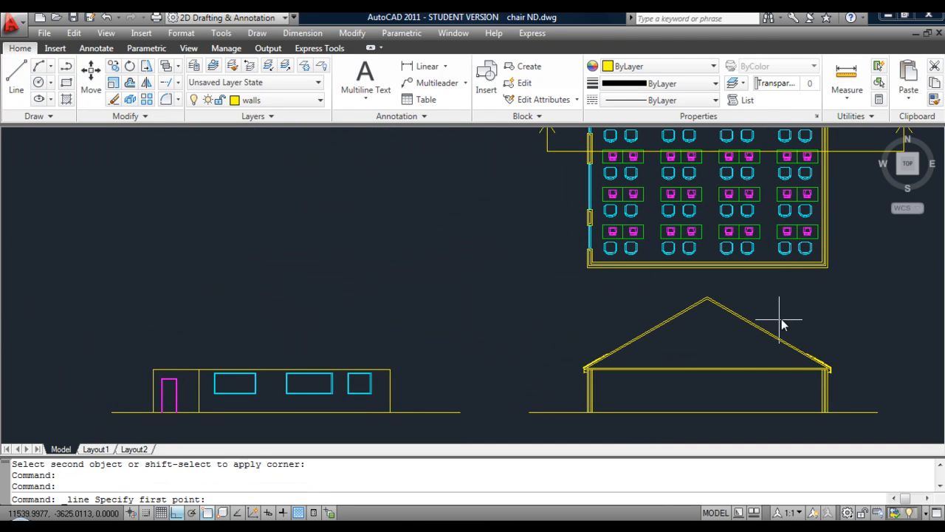
left_click(708, 295)
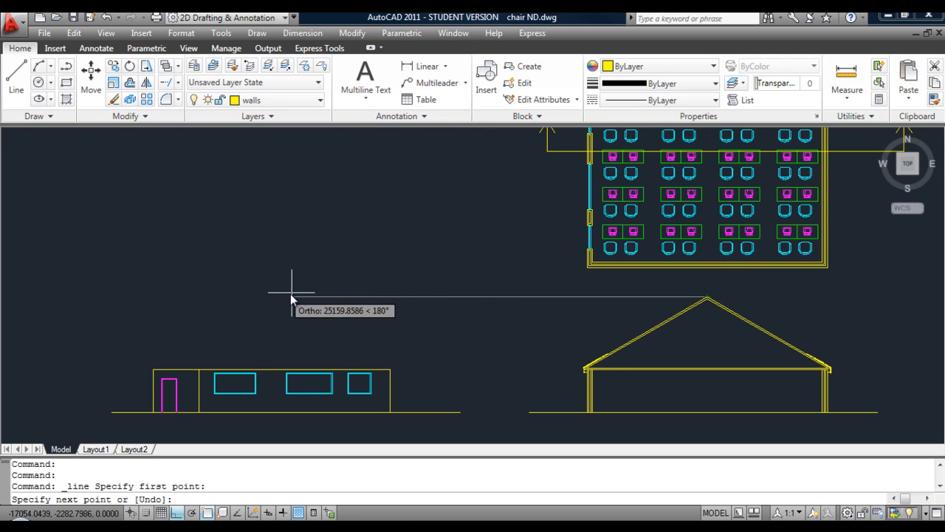
left_click(102, 327)
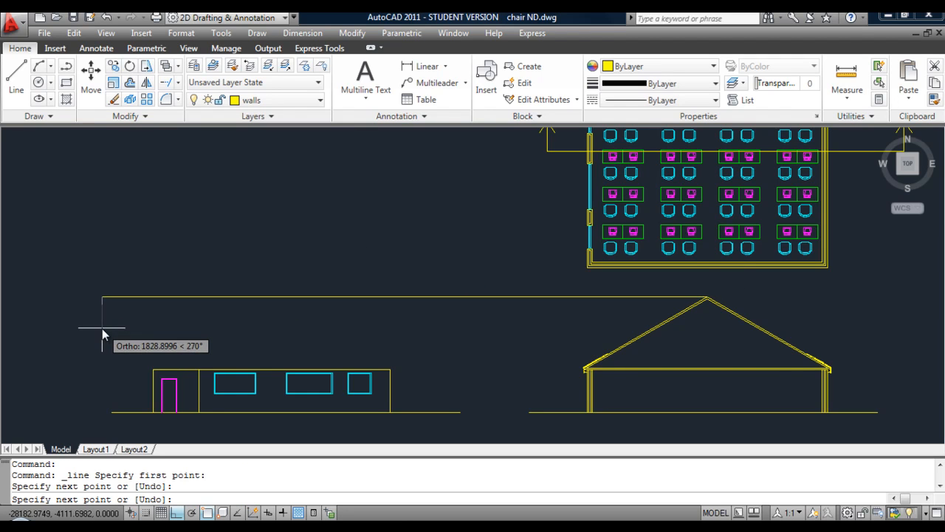
key("Return")
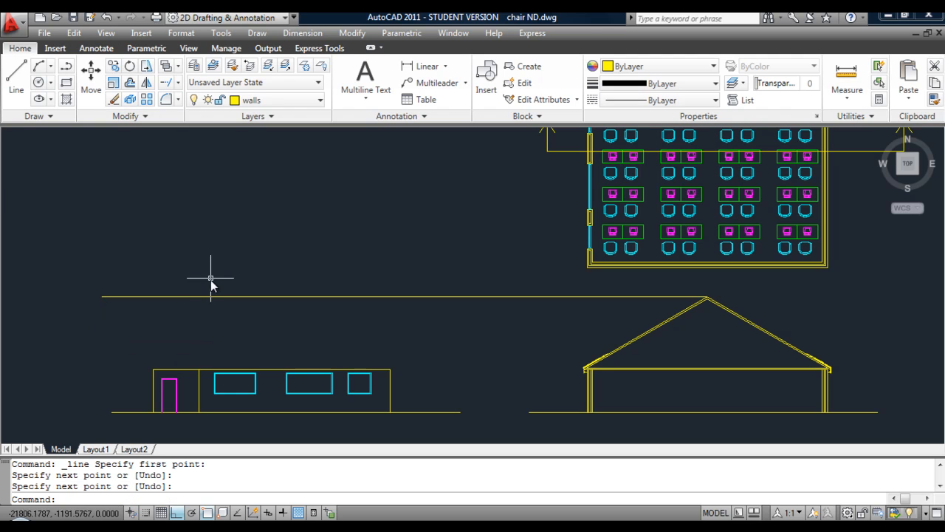
Draw the elevation's right roof edge from the wall's upper-right corner, 150 outward and straight up to the ridge line.
left_click(19, 90)
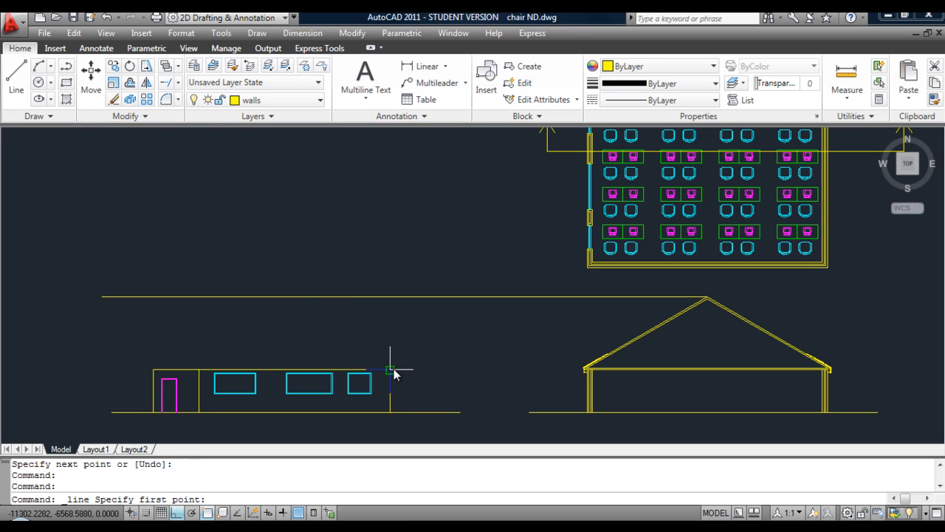
left_click(394, 372)
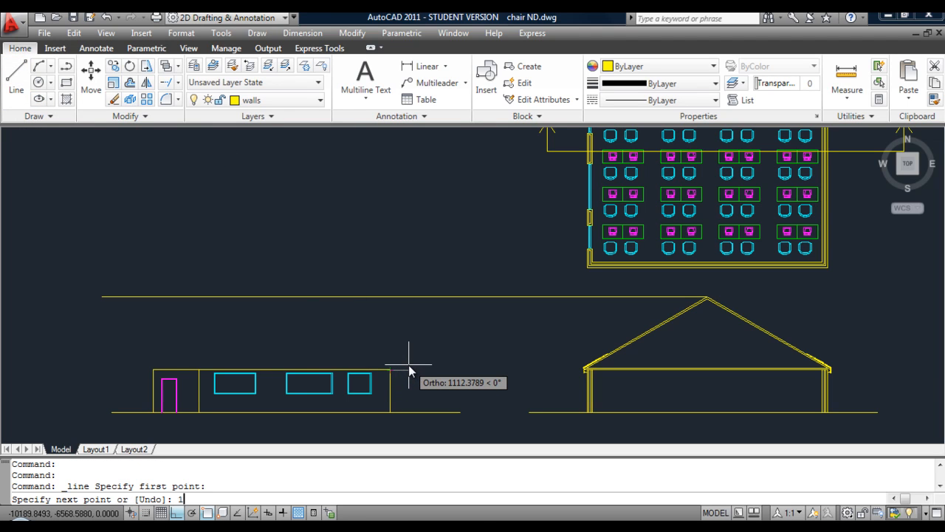
key("Return")
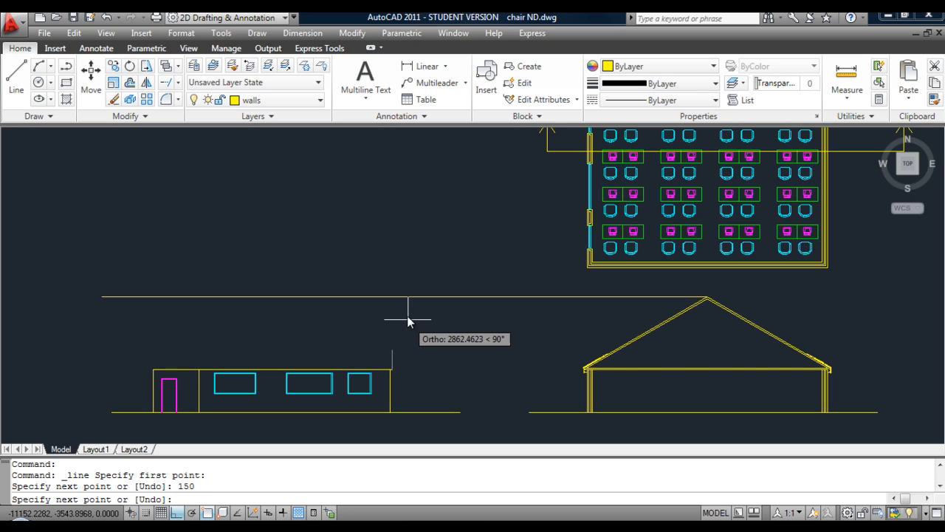
left_click(392, 297)
key("Return")
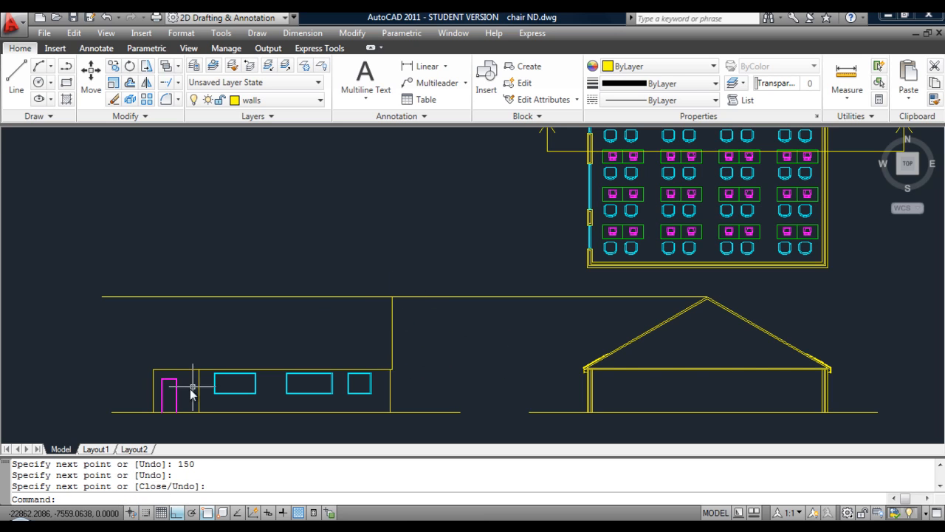
Draw the elevation's left roof edge from the wall's upper-left corner, 150 outward and straight up to the ridge line.
left_click(15, 74)
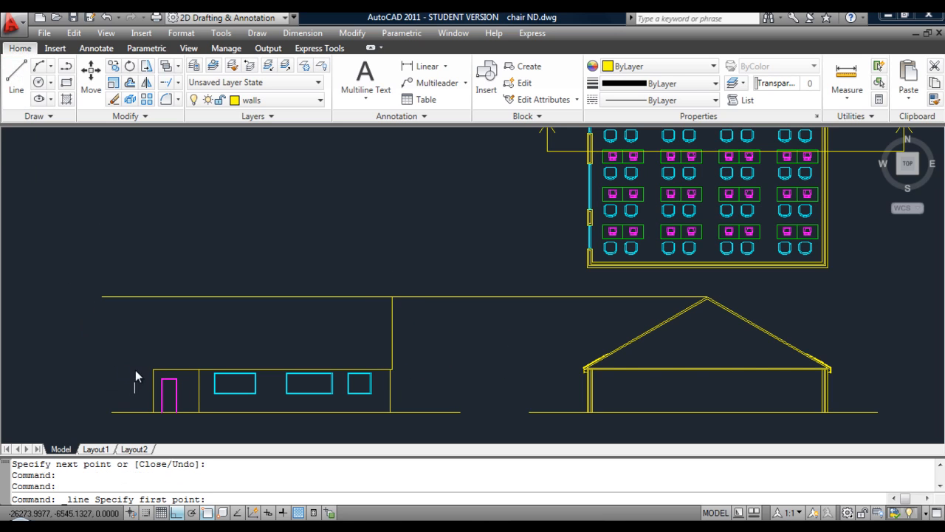
left_click(153, 369)
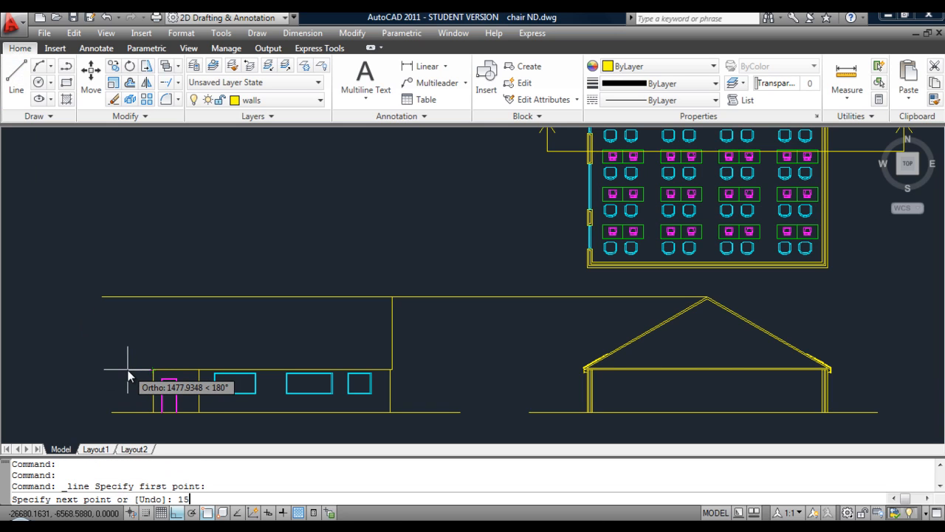
type("150")
key("Return")
left_click(151, 297)
key("Return")
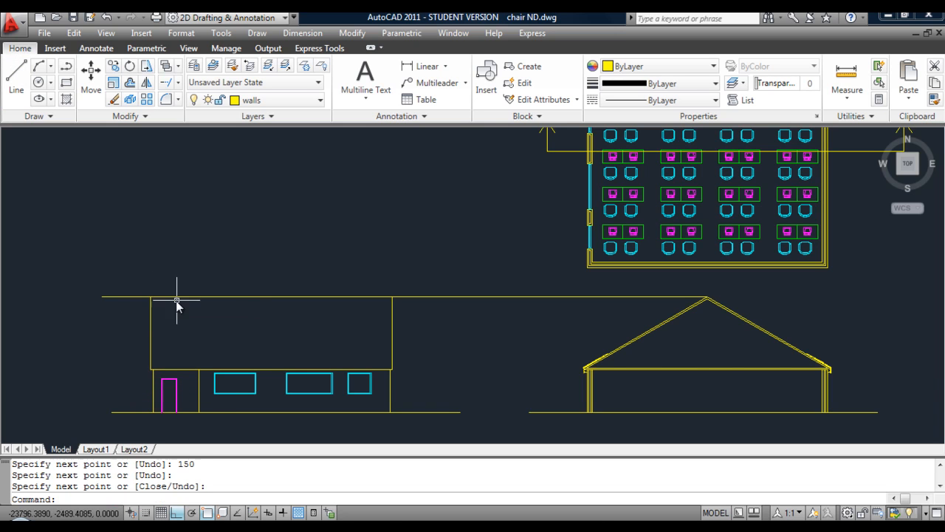
Trim the ridge projection line beyond both roof edges so it spans only the elevation's roof.
left_click(178, 82)
left_click(192, 98)
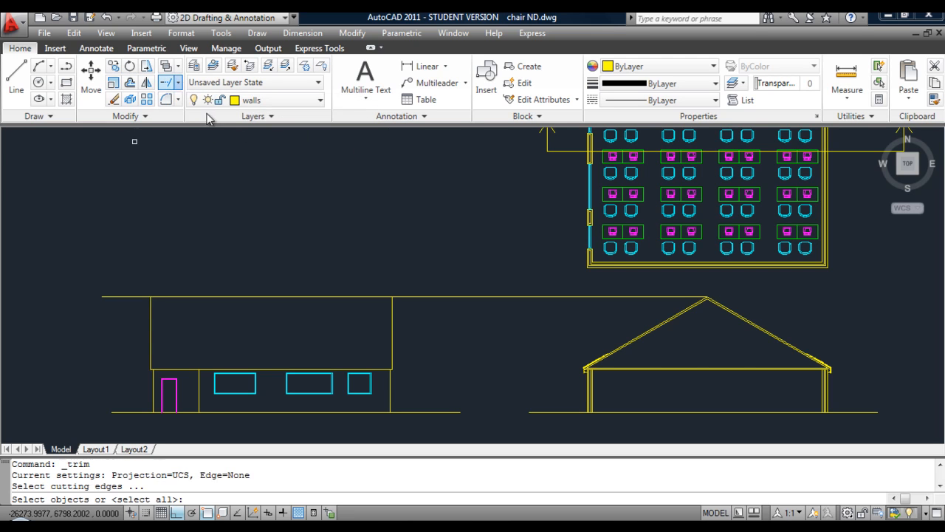
left_click(468, 317)
left_click(445, 289)
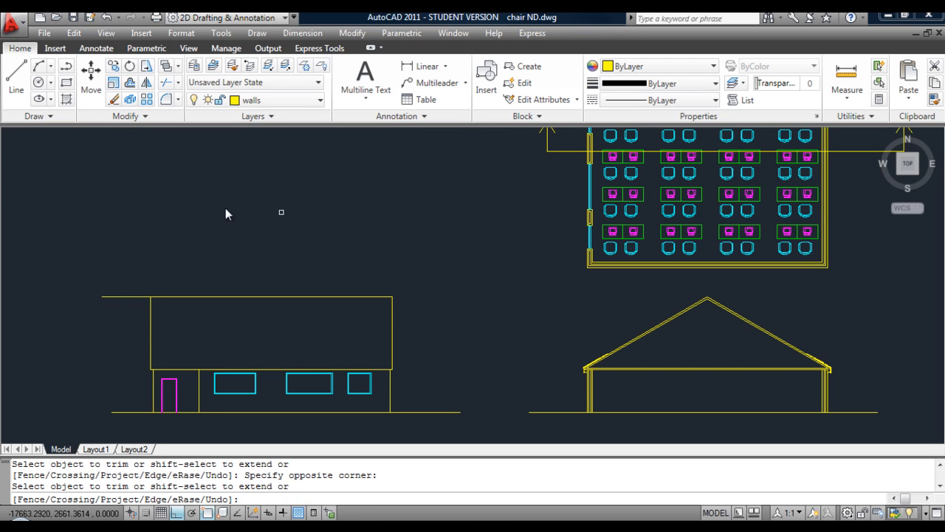
left_click(136, 297)
right_click(445, 208)
left_click(463, 215)
mouse_move(489, 274)
middle_mouse_down()
mouse_move(424, 276)
mouse_move(407, 244)
mouse_move(417, 255)
middle_mouse_up()
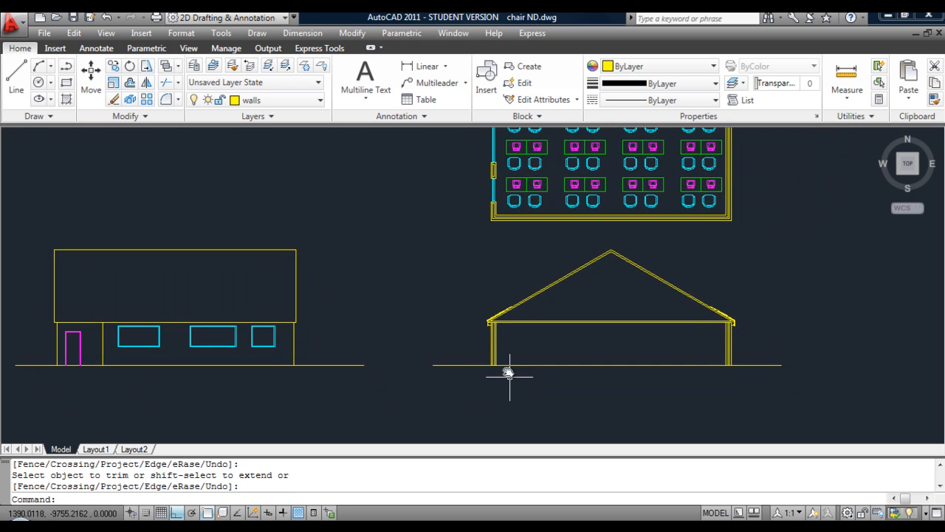